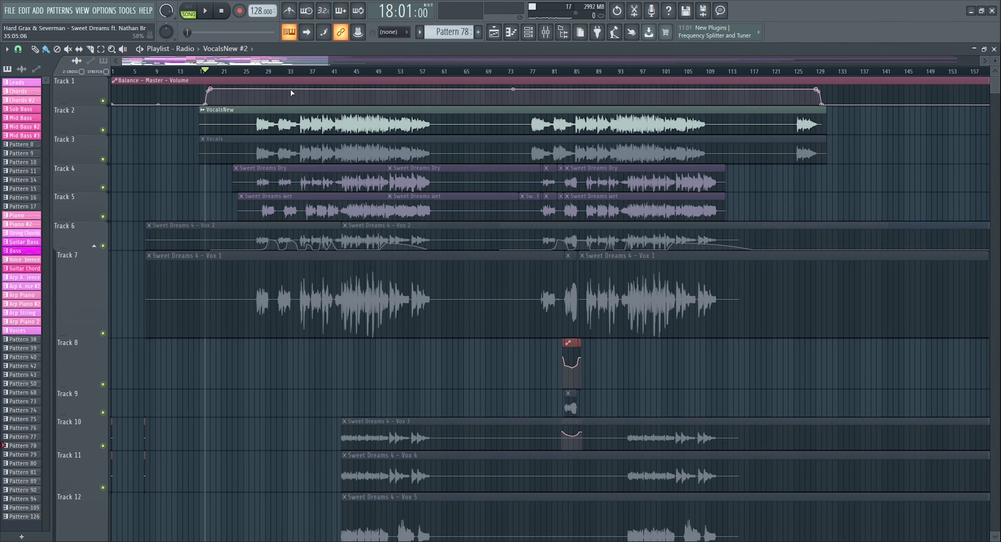
# Step: Switch the playlist to the Extended arrangement and play it from bar 27
pyautogui.click(183, 49)
pyautogui.click(197, 90)
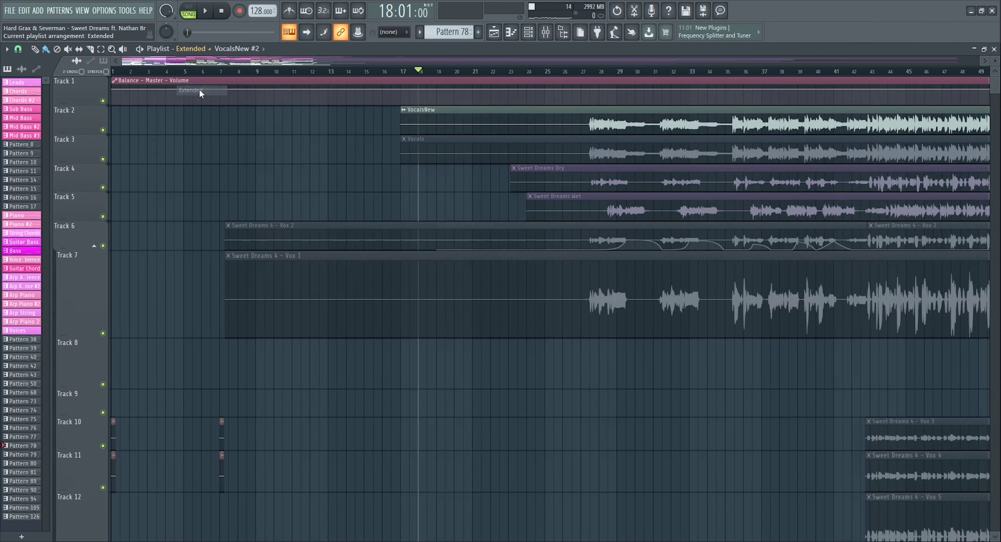
pyautogui.scroll(-5, 531, 74)
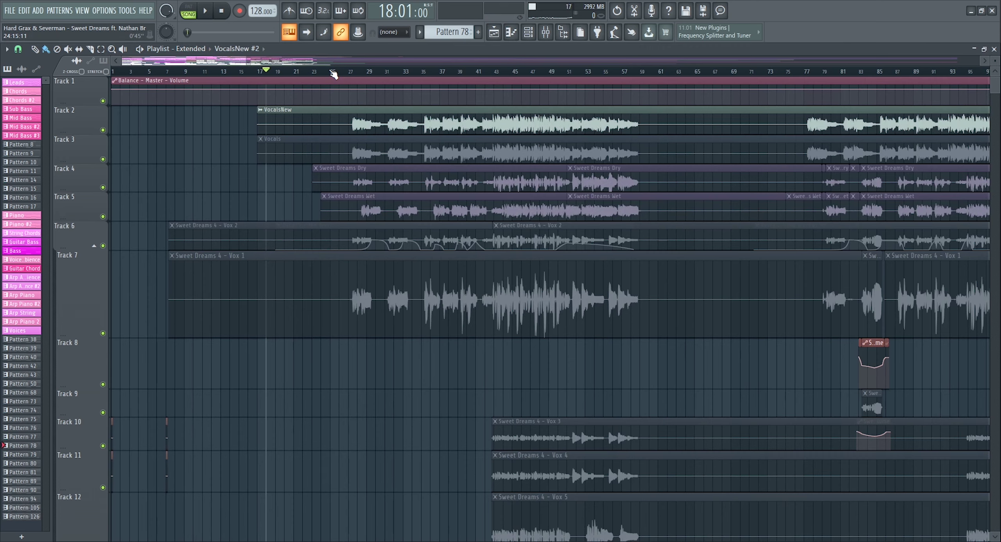
pyautogui.click(359, 73)
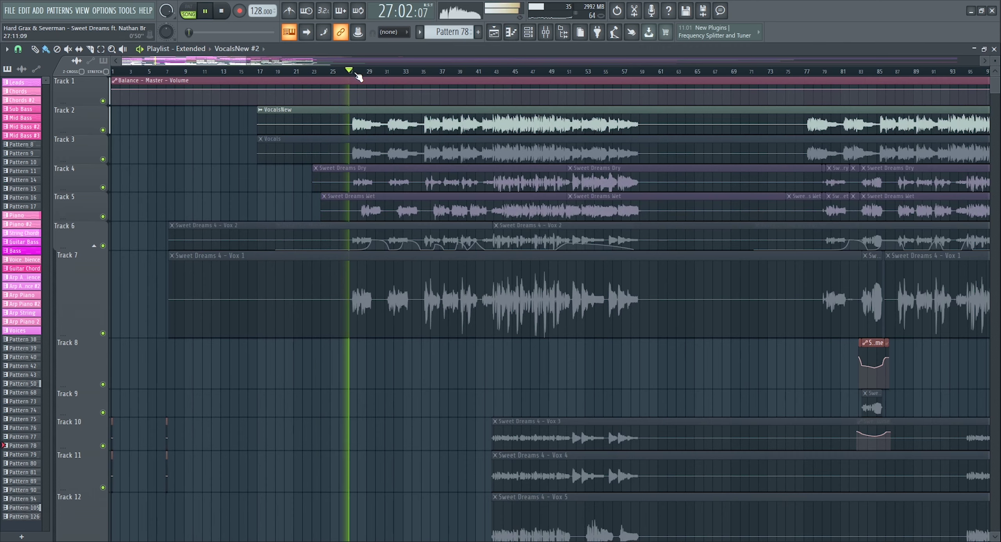
# Step: Look through the tracks of the Extended arrangement, from the vocals through the chords, basses and automation down to the claps
pyautogui.scroll(-6, 994, 92)
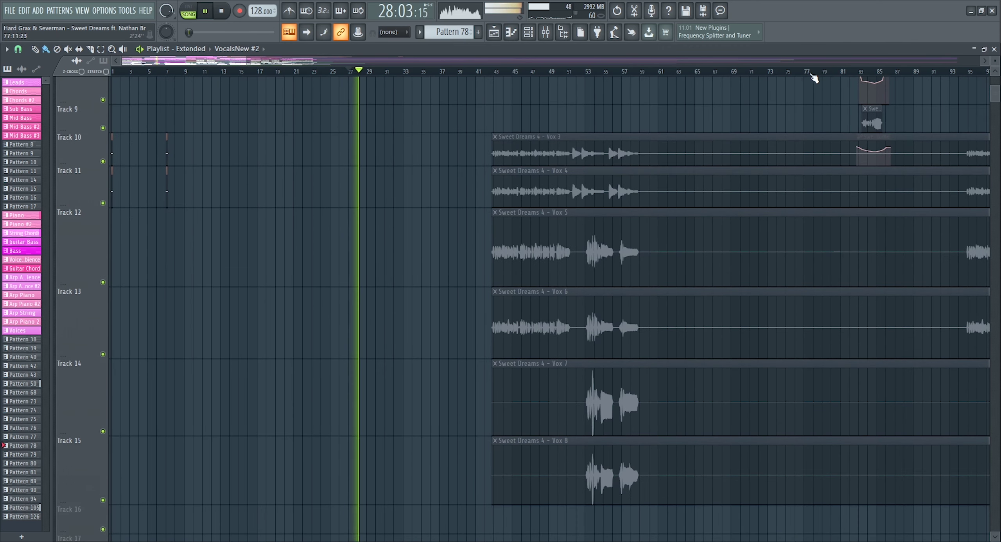
pyautogui.scroll(-1, 845, 77)
pyautogui.scroll(-2, 846, 79)
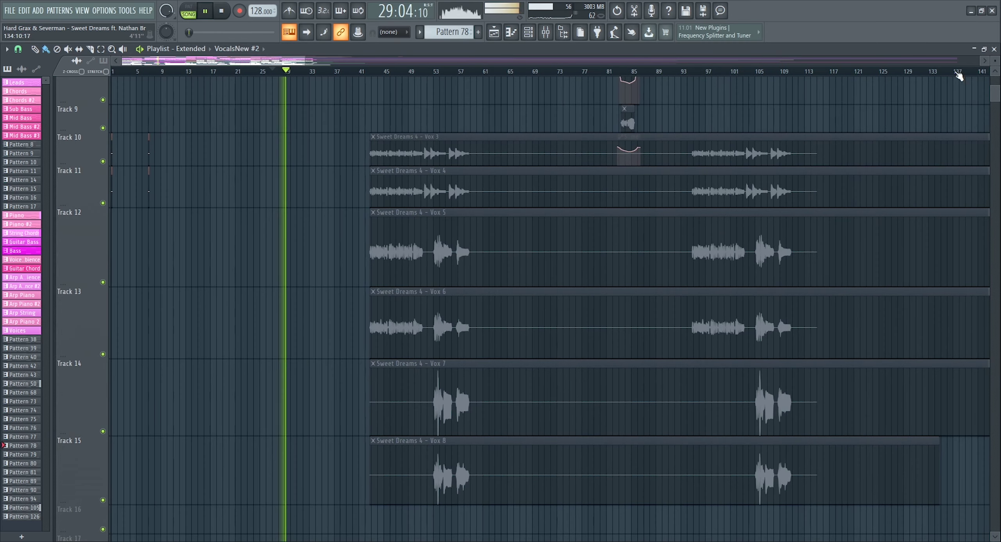
pyautogui.scroll(-4, 996, 104)
pyautogui.scroll(-7, 995, 105)
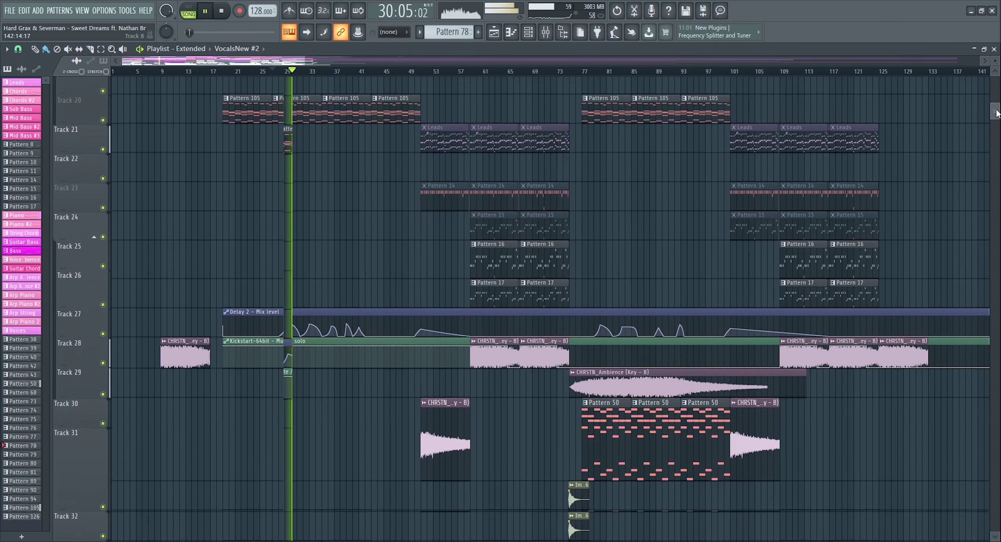
pyautogui.scroll(-7, 994, 119)
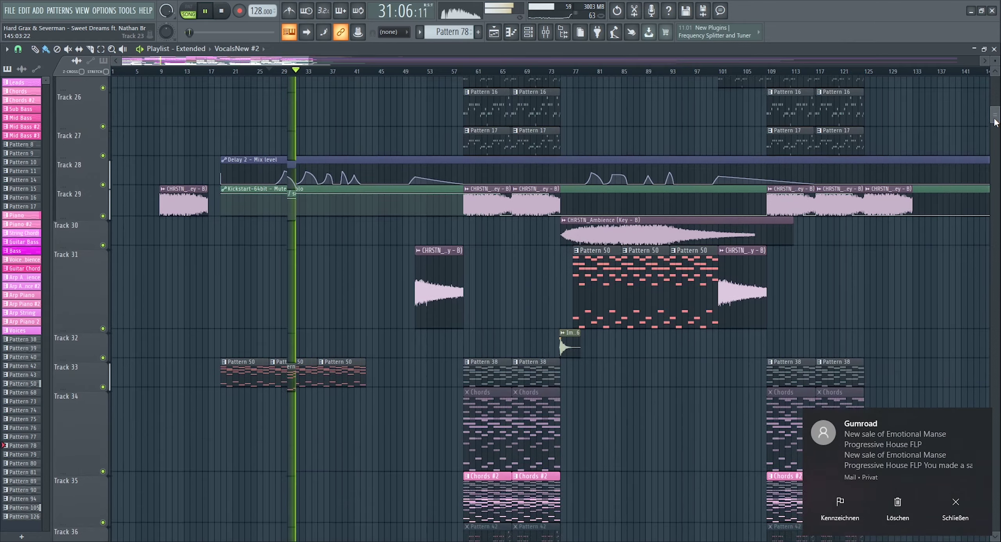
pyautogui.scroll(-15, 994, 132)
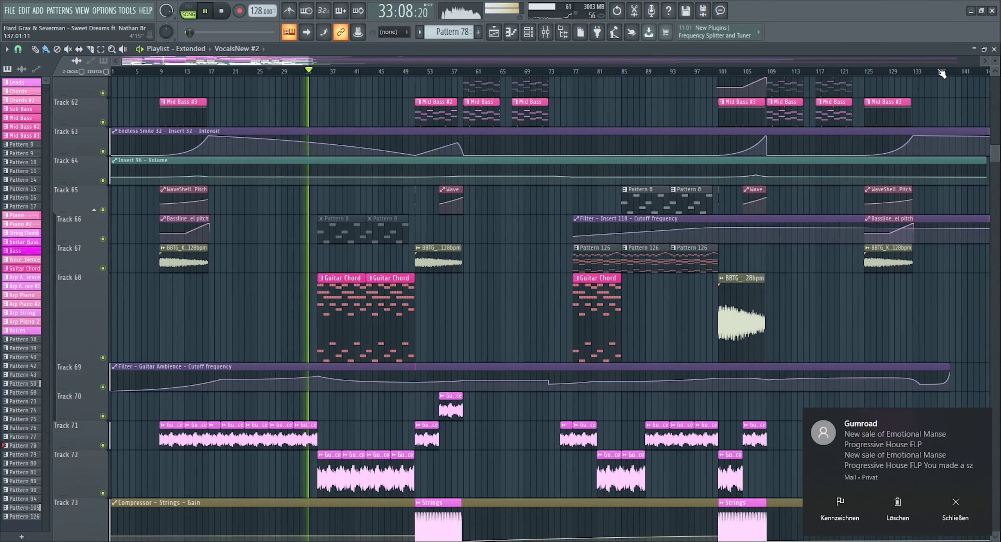
pyautogui.scroll(-8, 993, 164)
pyautogui.scroll(-3, 995, 176)
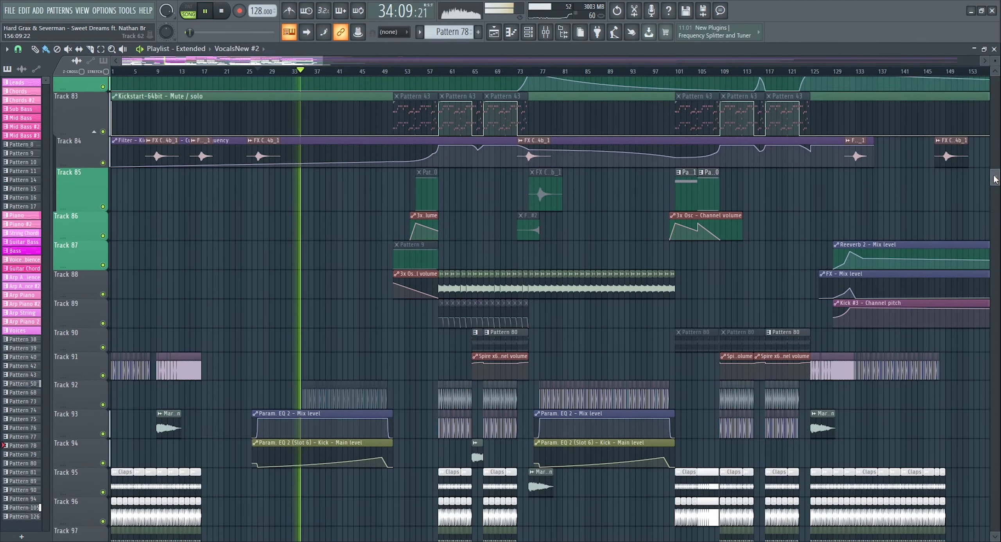
# Step: Return to the first tracks with the whole song length in view and play from about bar 51
pyautogui.moveTo(322, 59); pyautogui.dragTo(628, 81)
pyautogui.moveTo(995, 178); pyautogui.dragTo(700, 80)
pyautogui.moveTo(630, 62); pyautogui.dragTo(405, 62)
pyautogui.click(313, 72)
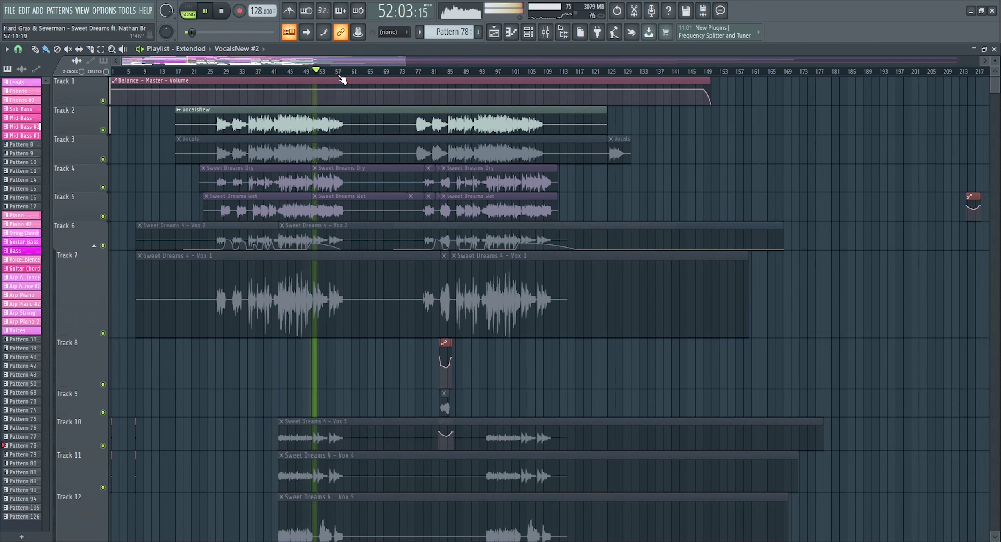
# Step: Solo Track 2 with the VocalsNew clip and play it from bar 27
pyautogui.scroll(-15, 340, 197)
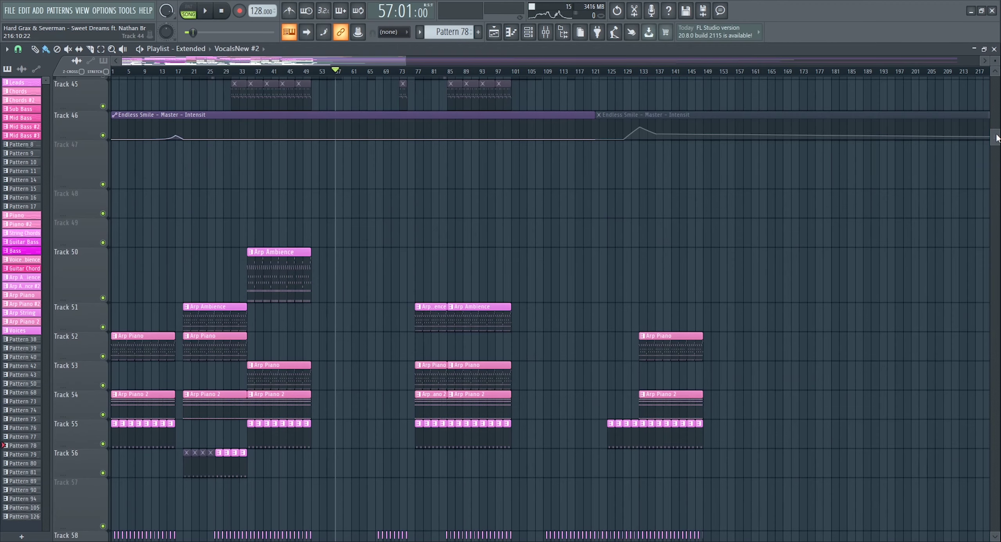
pyautogui.scroll(10, 565, 105)
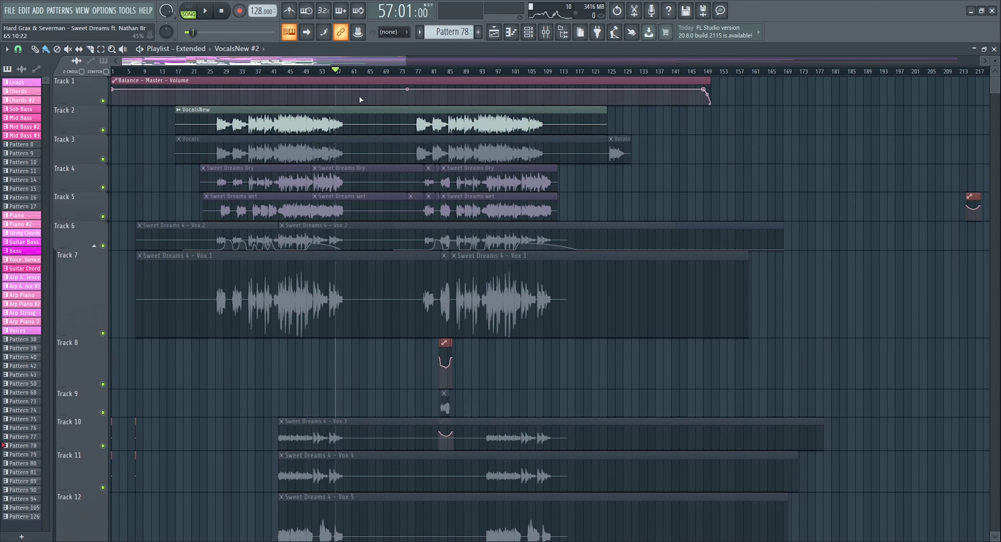
pyautogui.scroll(3, 223, 73)
pyautogui.click(214, 73)
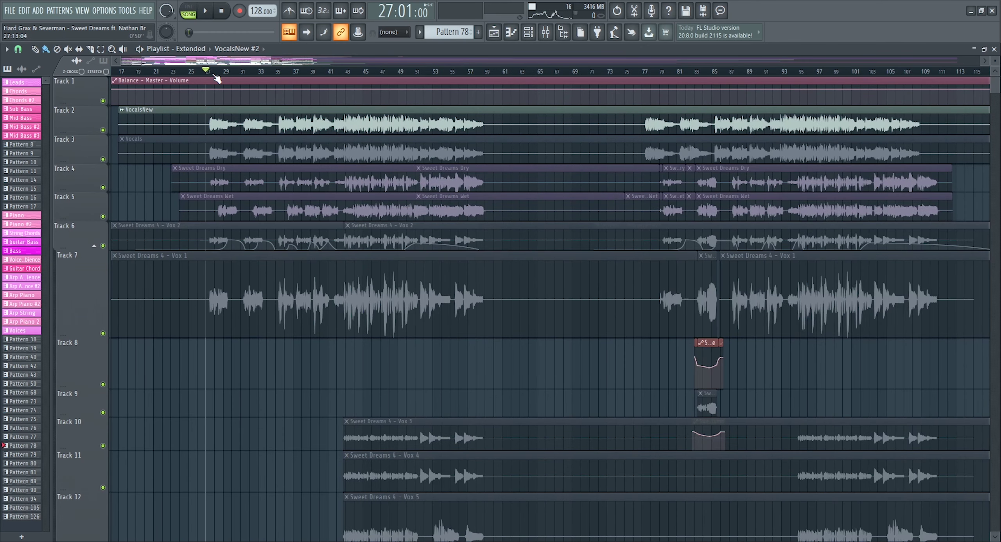
pyautogui.keyDown('ctrl'); pyautogui.click(103, 130); pyautogui.keyUp('ctrl')
pyautogui.press('space')
pyautogui.scroll(-2, 264, 74)
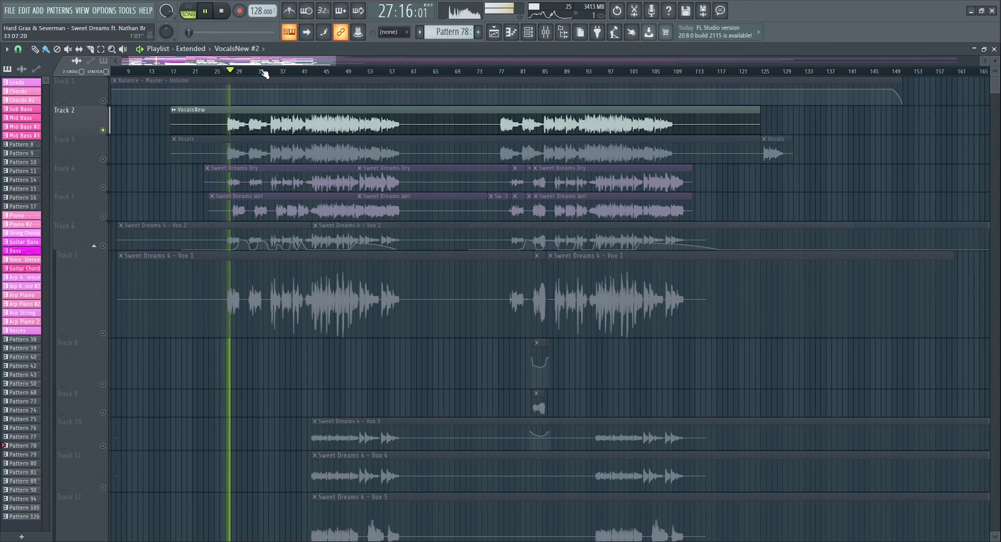
pyautogui.scroll(2, 264, 74)
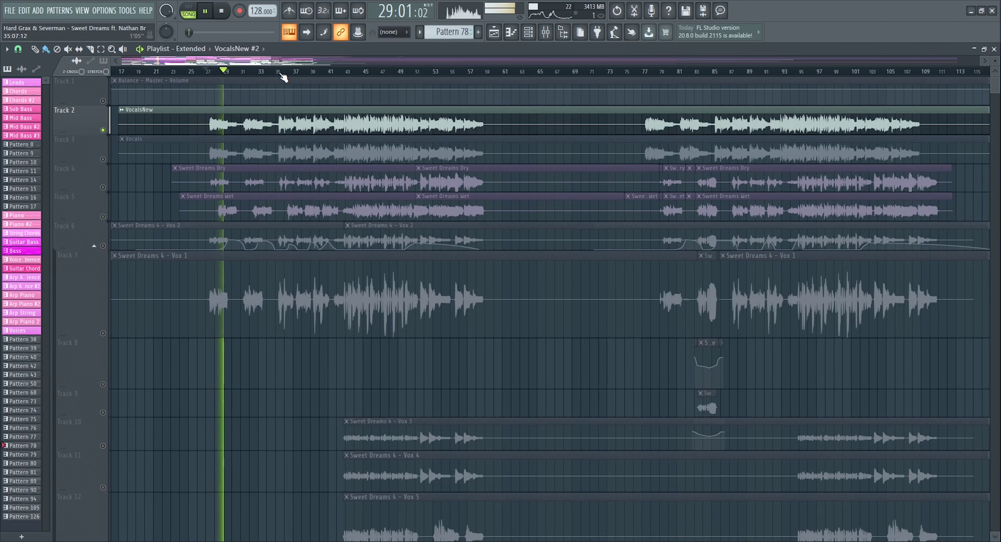
# Step: Listen to the soloed vocals from bar 35 and again from bar 43
pyautogui.click(283, 74)
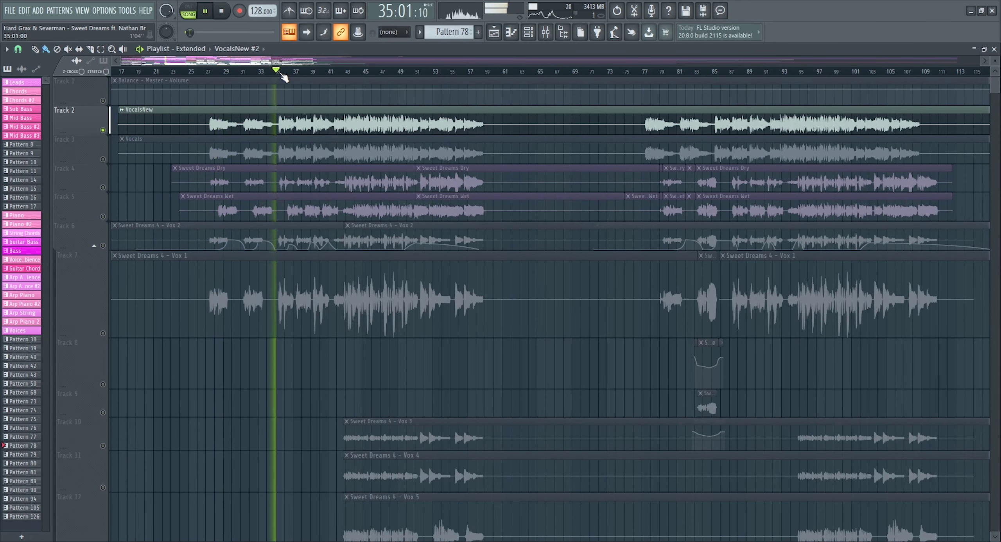
pyautogui.scroll(-3, 284, 74)
pyautogui.scroll(-1, 285, 76)
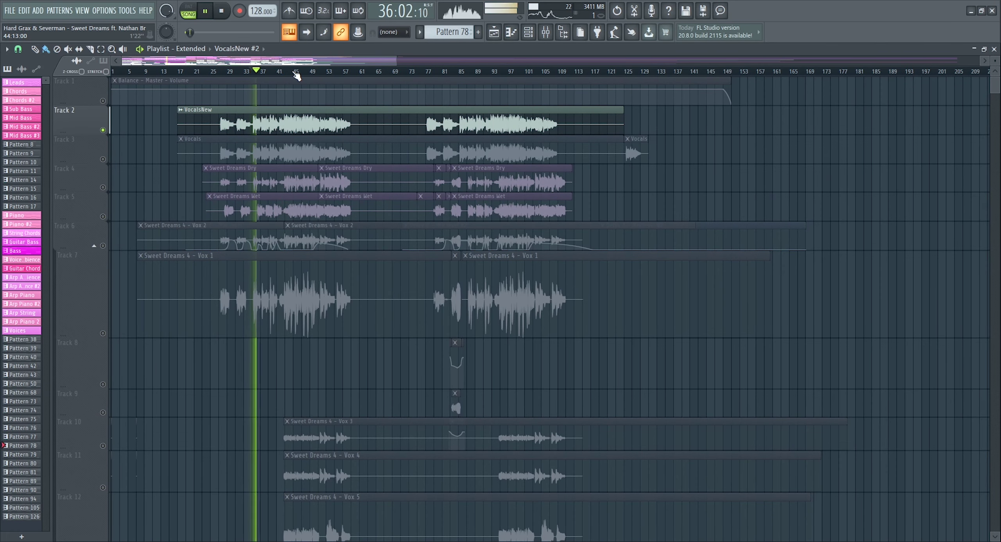
pyautogui.click(291, 74)
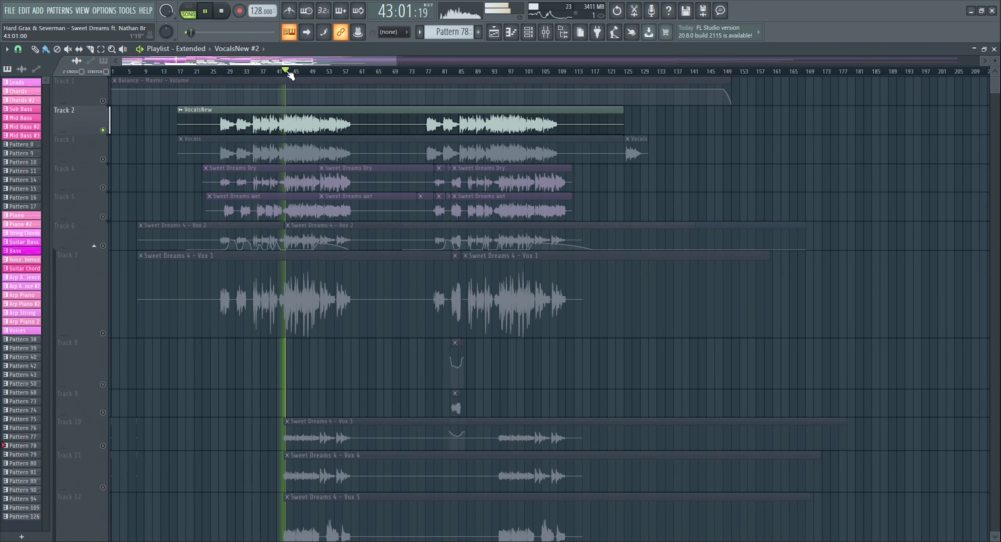
pyautogui.scroll(-2, 291, 75)
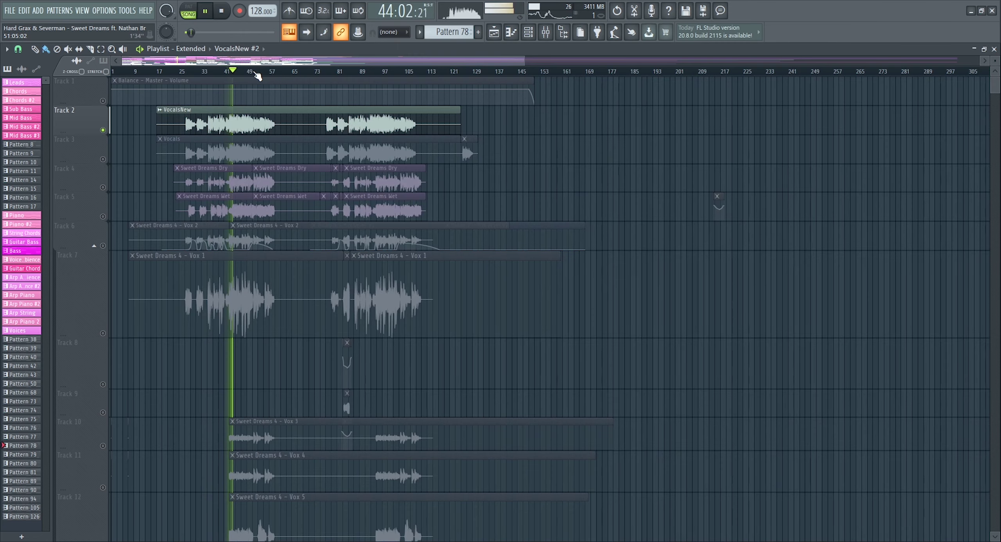
pyautogui.scroll(3, 257, 75)
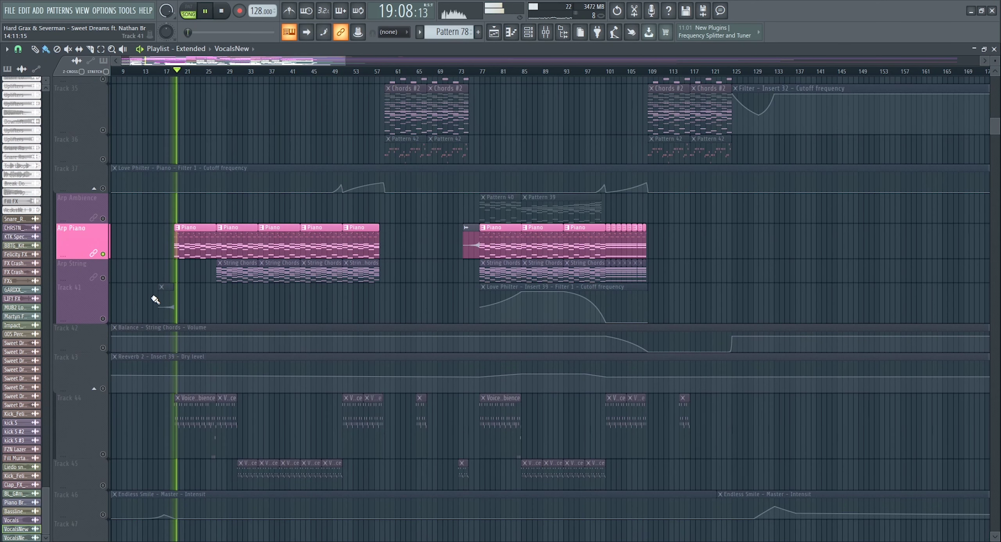
# Step: Unmute the Arp String track and Tracks 41, 42 and 43 alongside the Arp Piano track
pyautogui.click(103, 347)
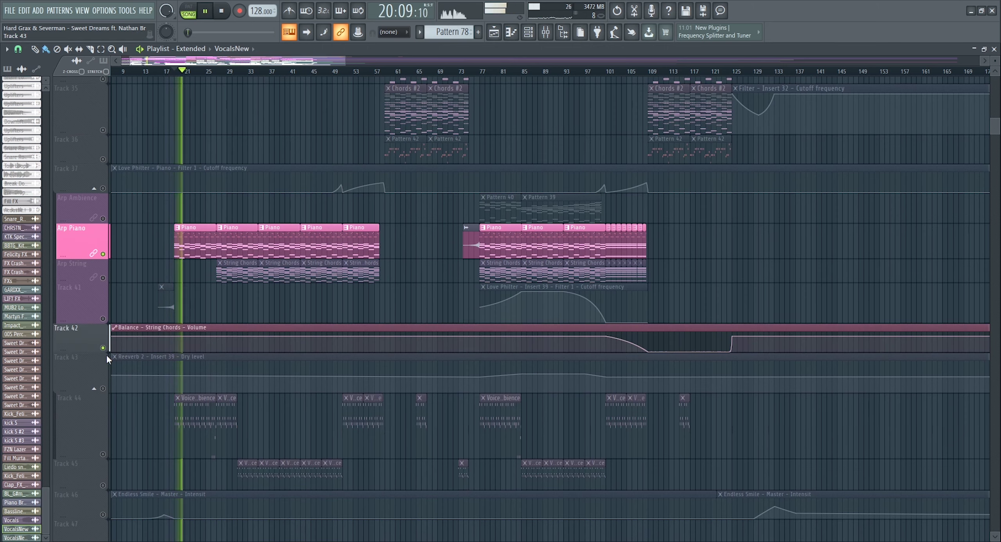
pyautogui.click(103, 388)
pyautogui.click(102, 318)
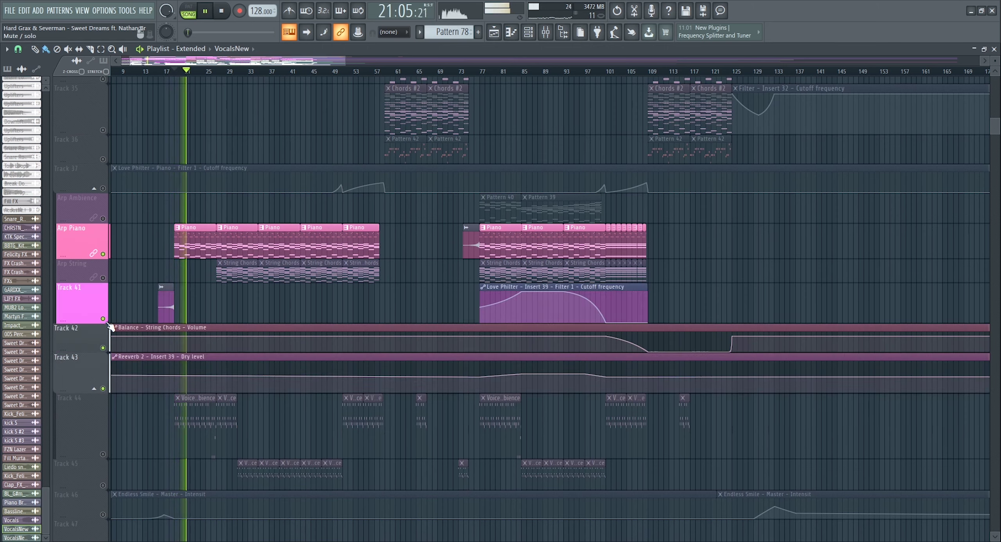
pyautogui.click(103, 277)
# Step: Select the Piano pattern and open the Nexus instrument of its first Piano channel, moving its window beside the channel list
pyautogui.click(493, 238)
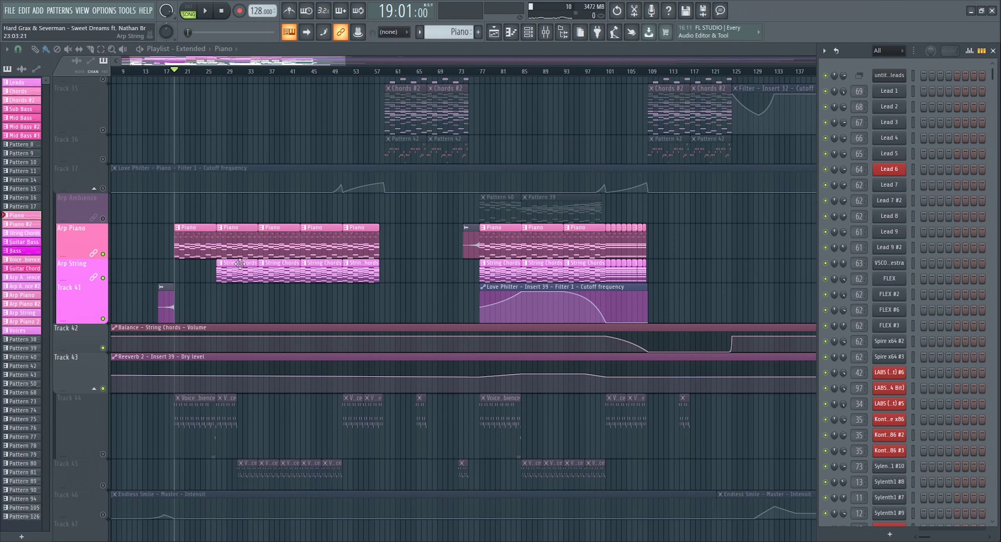
pyautogui.scroll(-15, 977, 344)
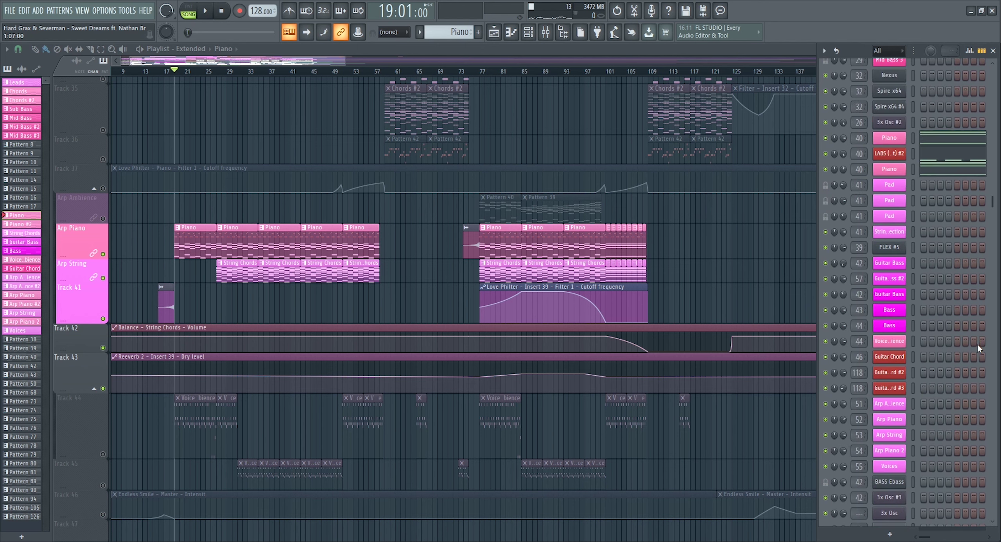
pyautogui.click(891, 375)
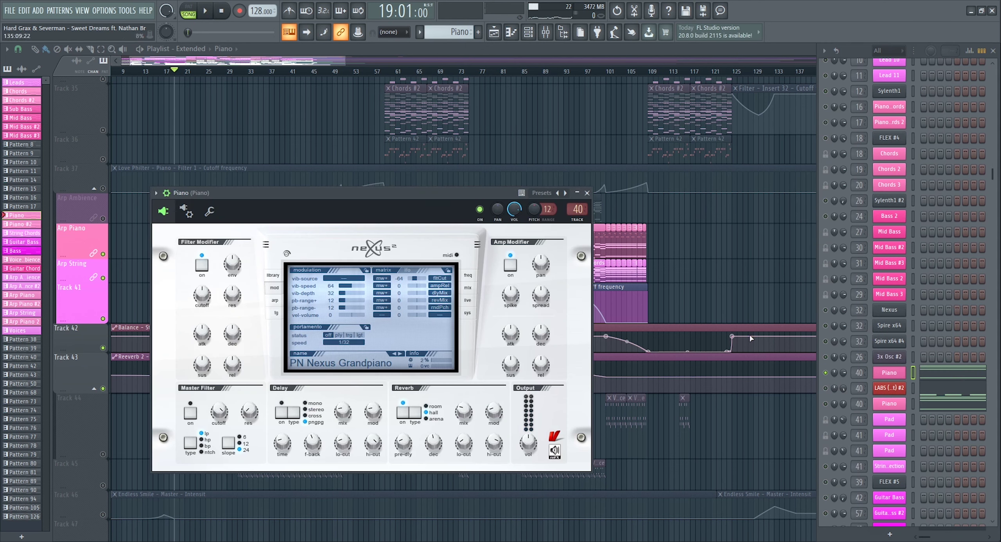
pyautogui.moveTo(438, 196); pyautogui.dragTo(516, 180)
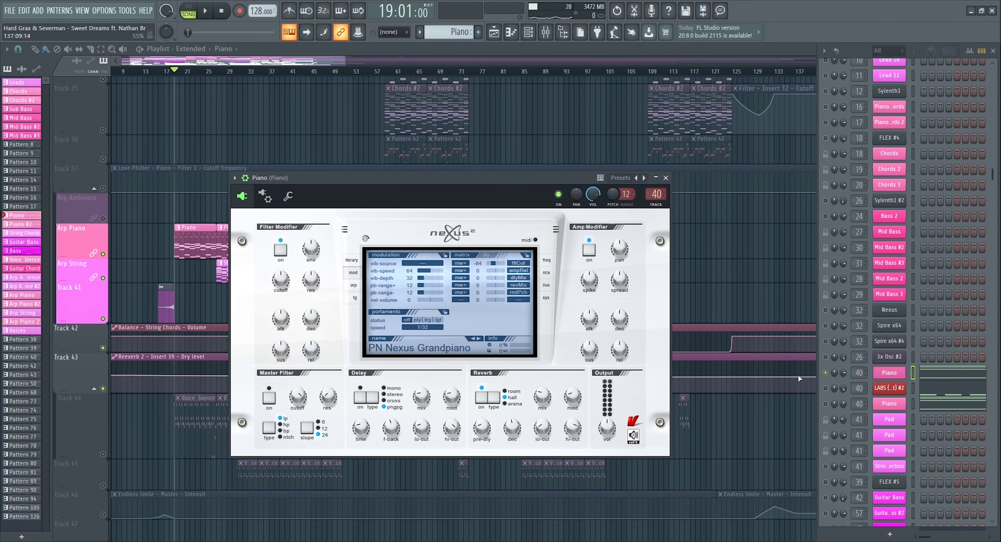
# Step: Audition the LABS #2 channel on its own and check its plugin window
pyautogui.click(825, 373)
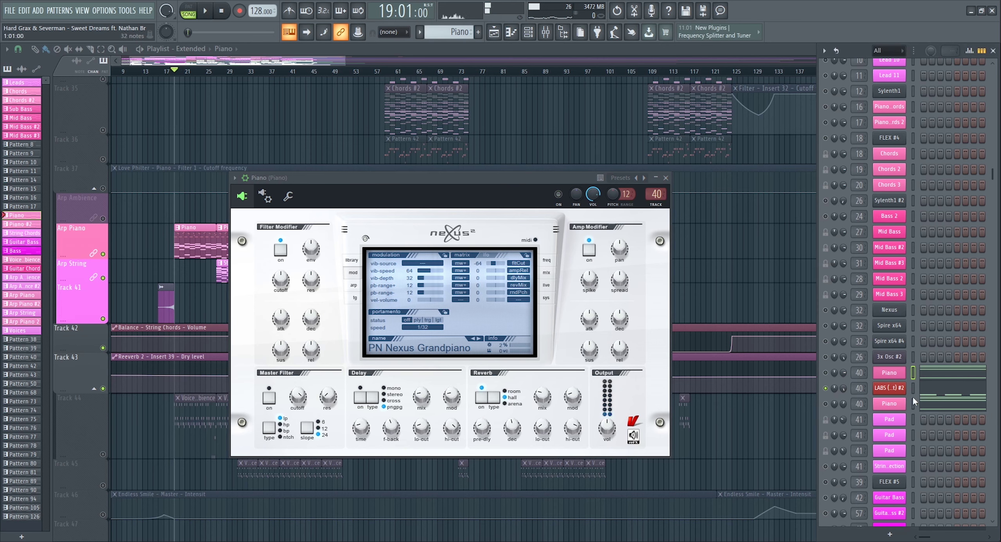
pyautogui.click(895, 393)
pyautogui.click(896, 395)
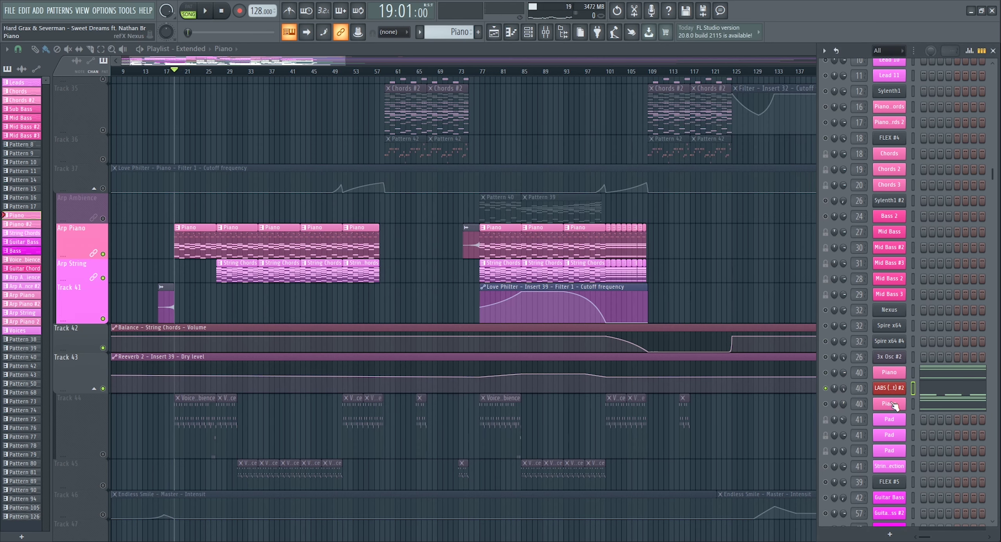
pyautogui.click(895, 393)
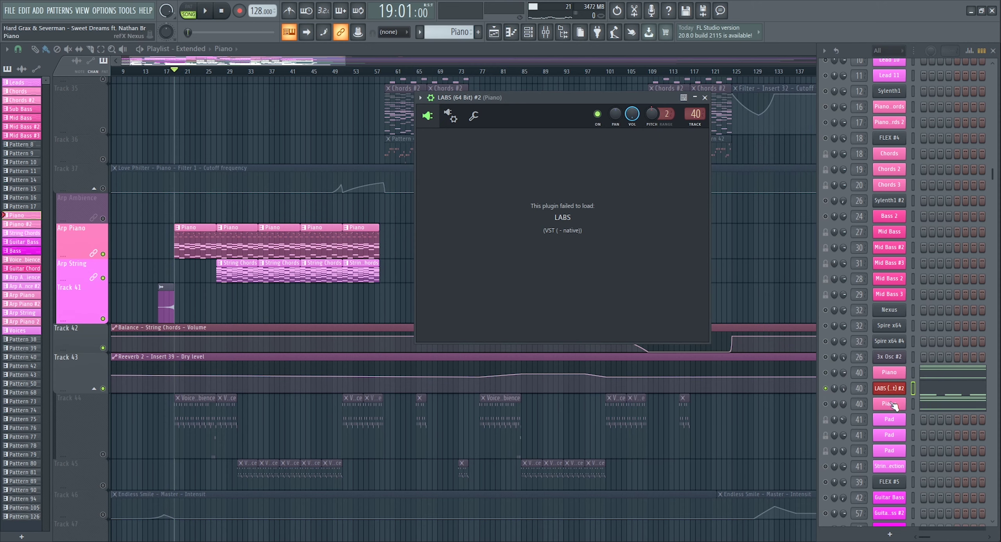
pyautogui.click(892, 389)
# Step: Open the Piano channel that uses the Piano Soft preset and audition it on its own
pyautogui.click(888, 405)
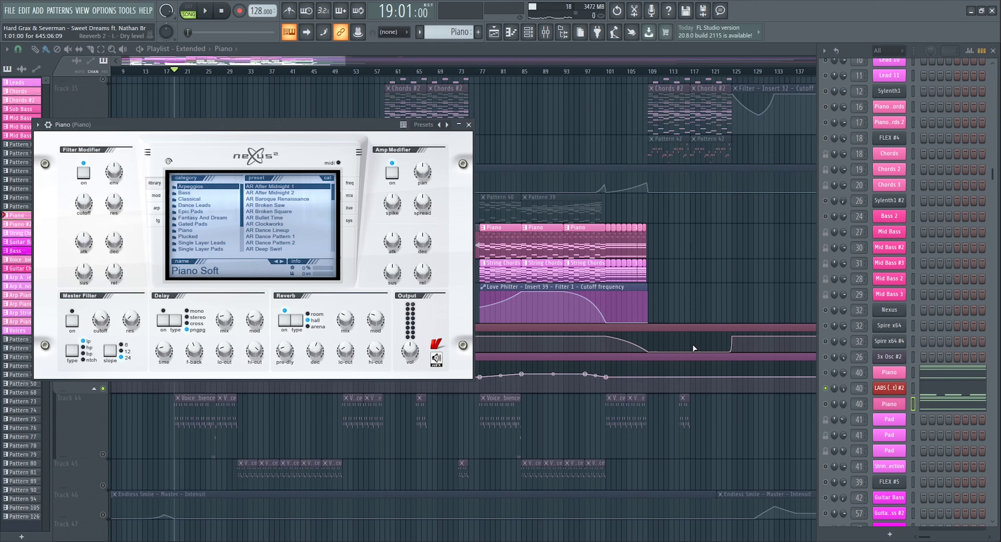
pyautogui.rightClick(824, 404)
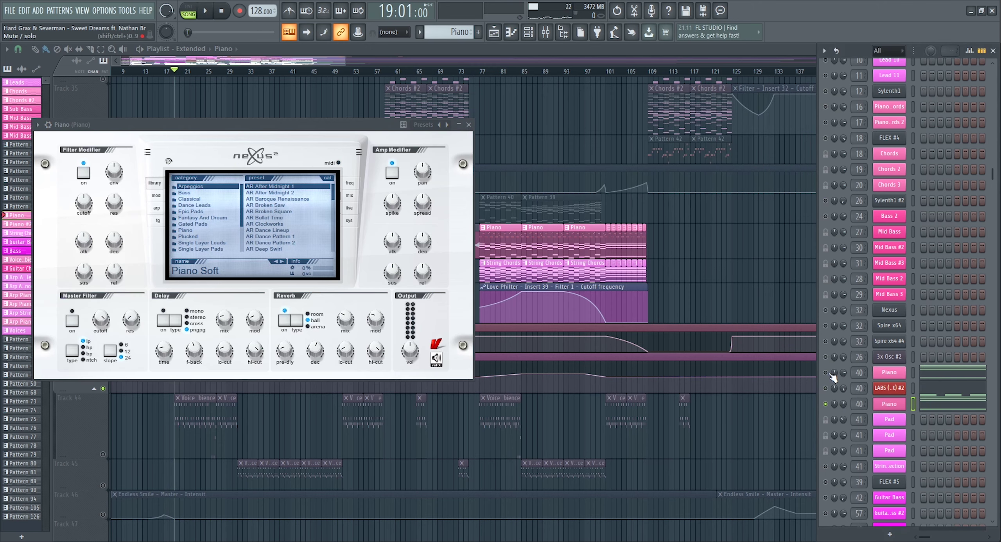
pyautogui.click(894, 375)
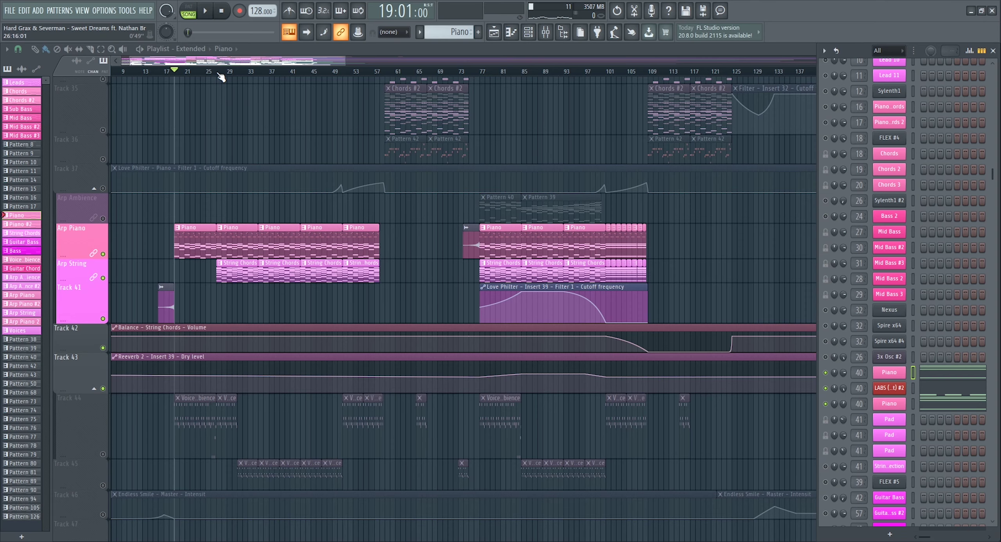
# Step: Mute the Arp Piano track, play the String Chords from bar 27 and show the channel rack
pyautogui.press('F6')
pyautogui.click(218, 73)
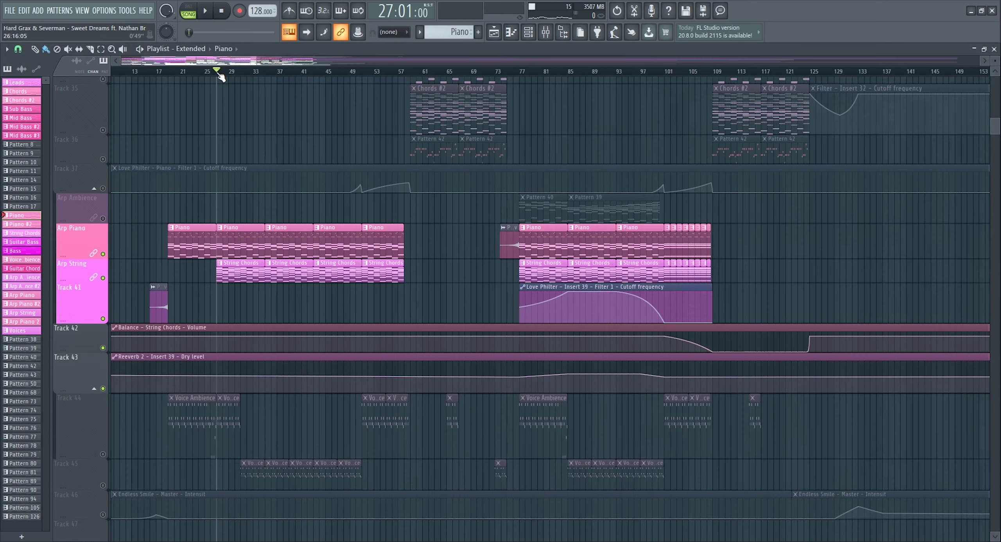
pyautogui.rightClick(218, 269)
pyautogui.click(230, 233)
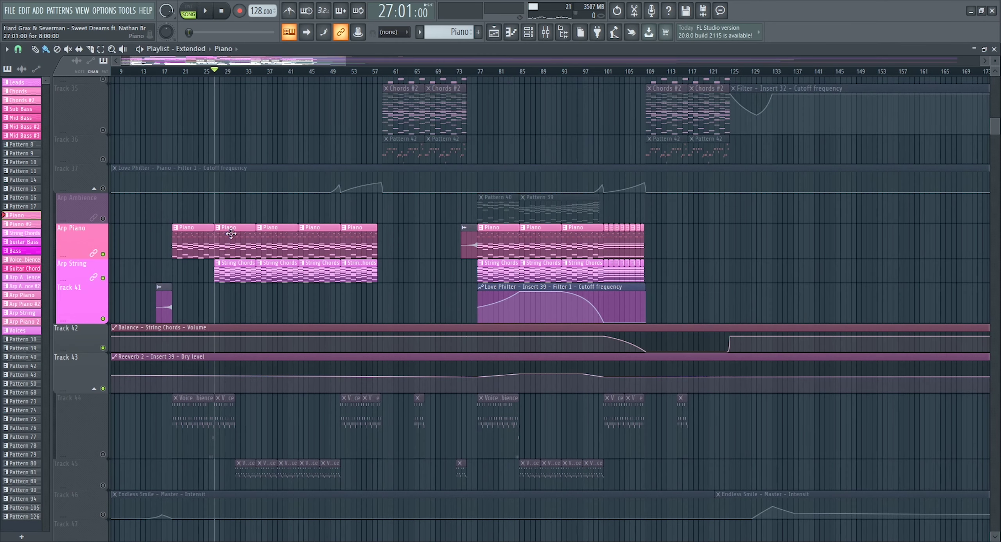
pyautogui.click(103, 254)
pyautogui.press('space')
pyautogui.press('F6')
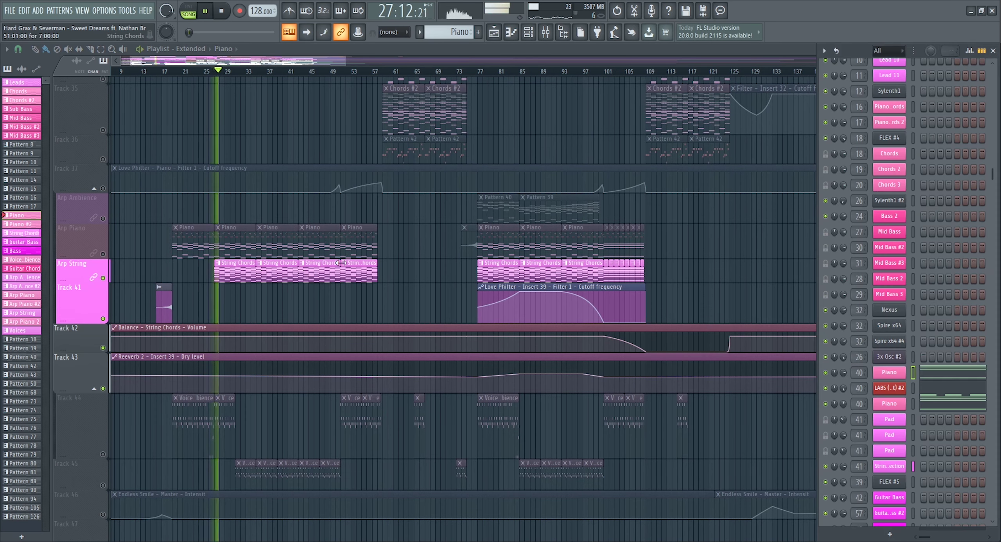
# Step: Open the instrument of the Strings Section channel, stop playback and move its DirectWave window toward the channel list
pyautogui.scroll(-6, 933, 431)
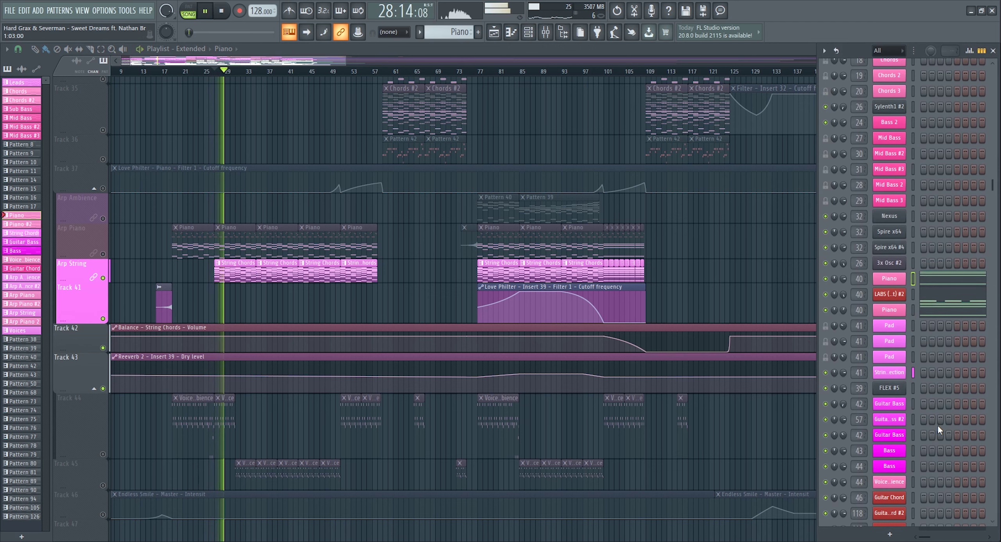
pyautogui.scroll(-3, 962, 395)
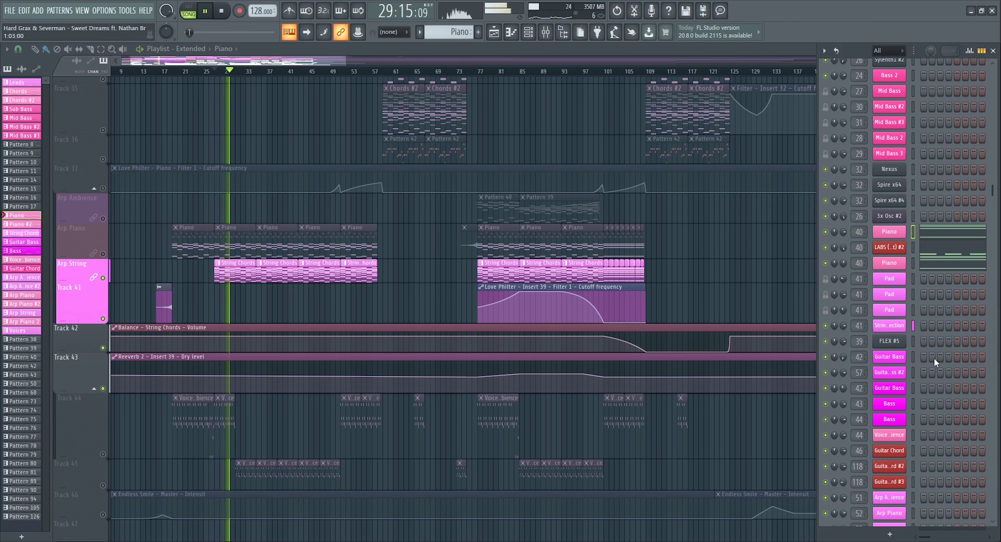
pyautogui.click(889, 325)
pyautogui.press('space')
pyautogui.moveTo(422, 177); pyautogui.dragTo(531, 153)
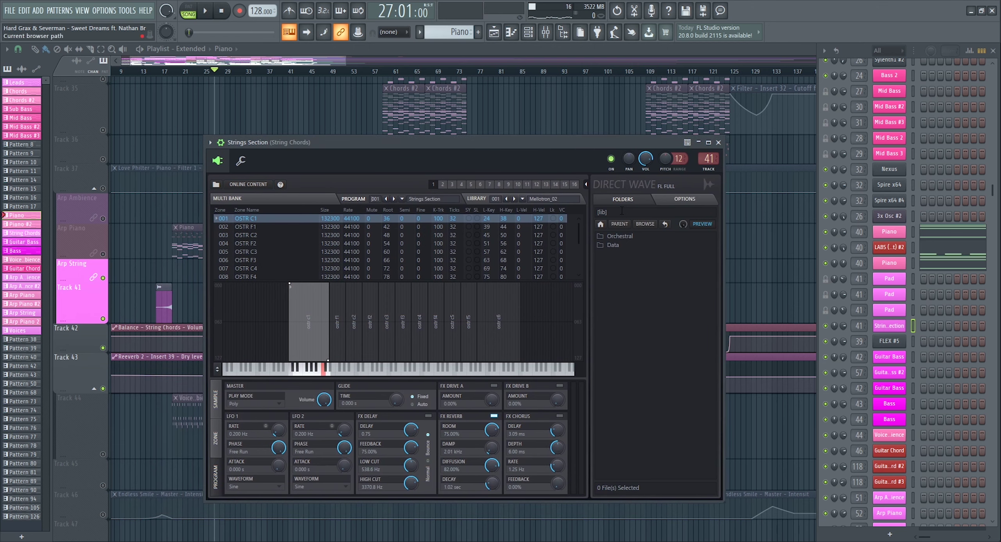
pyautogui.moveTo(628, 138); pyautogui.dragTo(685, 130)
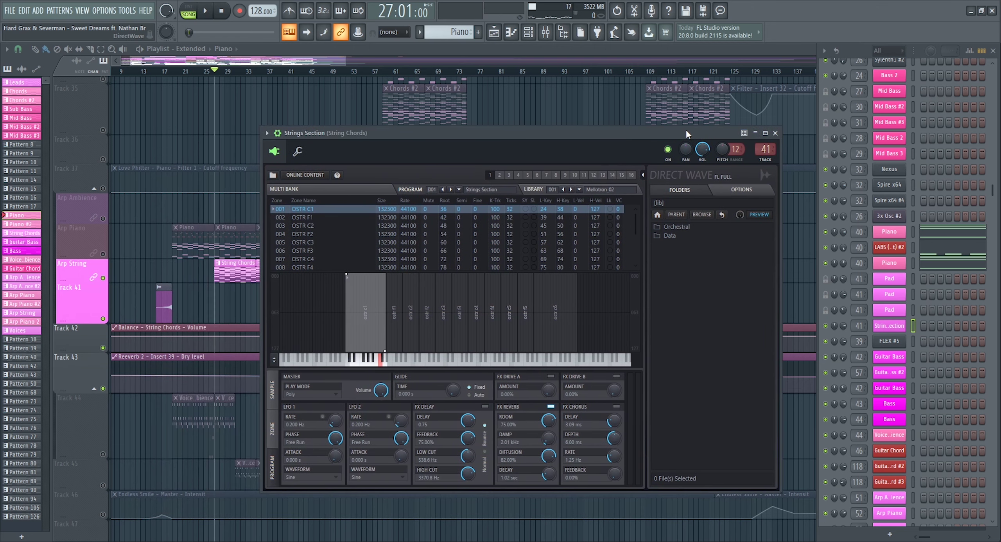
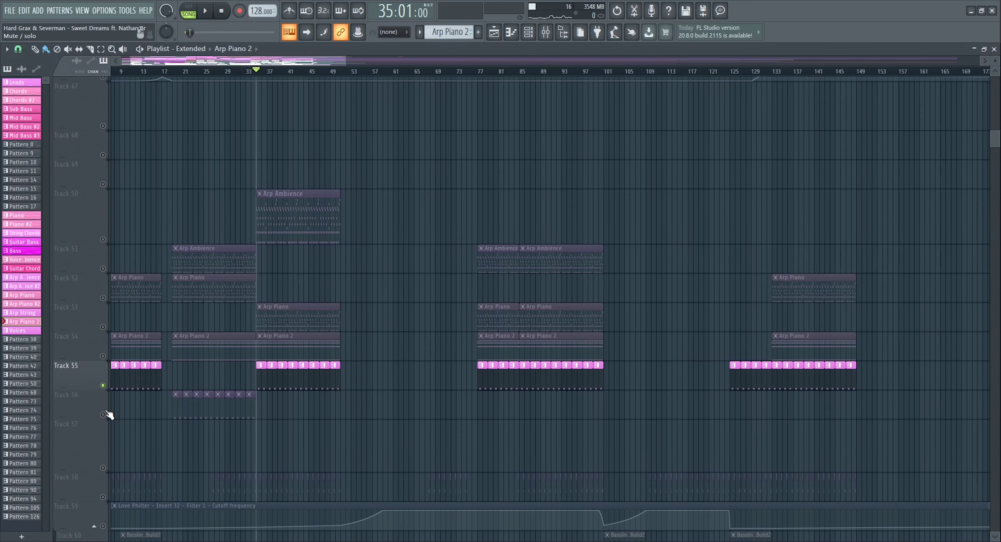
# Step: Play Tracks 55 and 56 from bar 35 and unmute Tracks 58 and 59 as well
pyautogui.press('space')
pyautogui.scroll(-5, 362, 332)
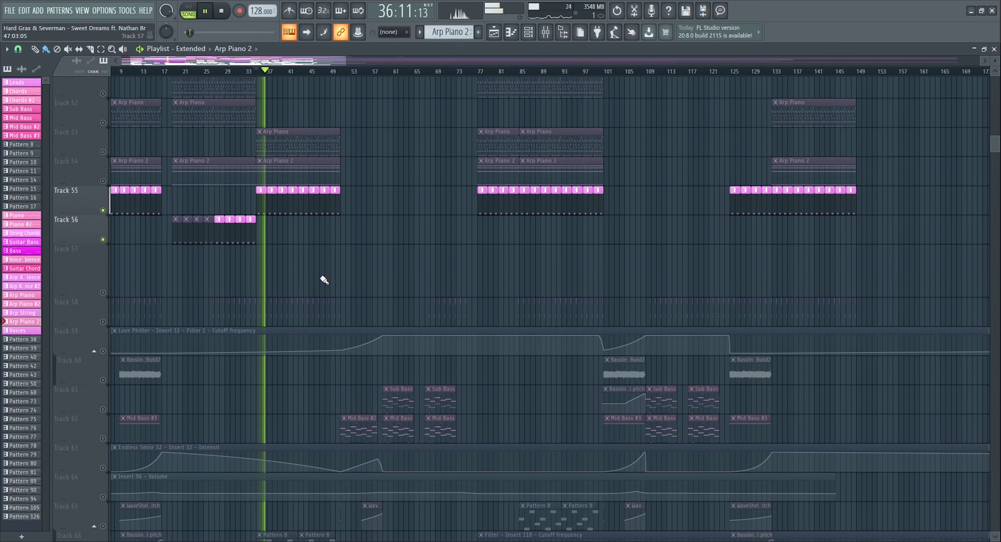
pyautogui.click(103, 350)
pyautogui.press('space')
# Step: Show the channel rack and check the instrument of the Voices channel
pyautogui.press('F6')
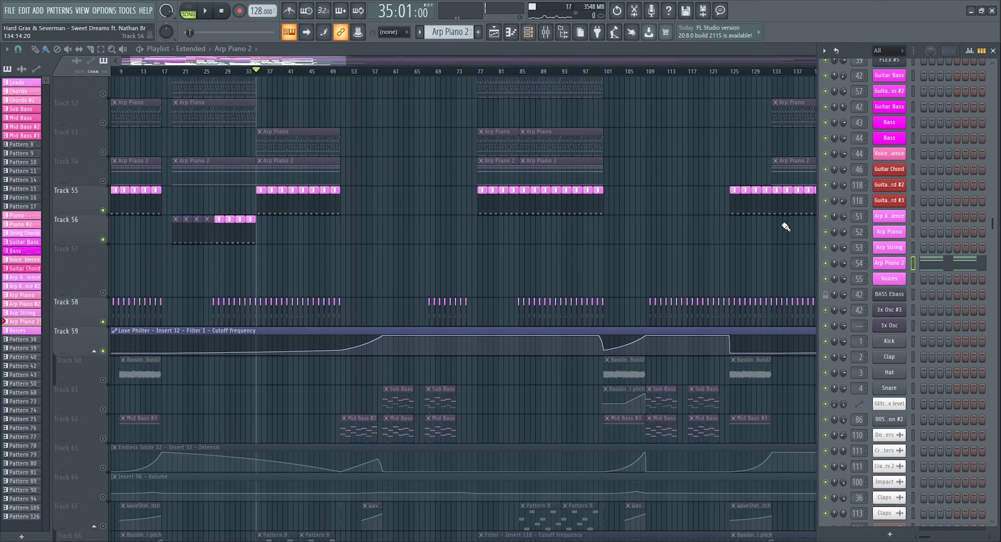
pyautogui.click(897, 279)
pyautogui.click(897, 279)
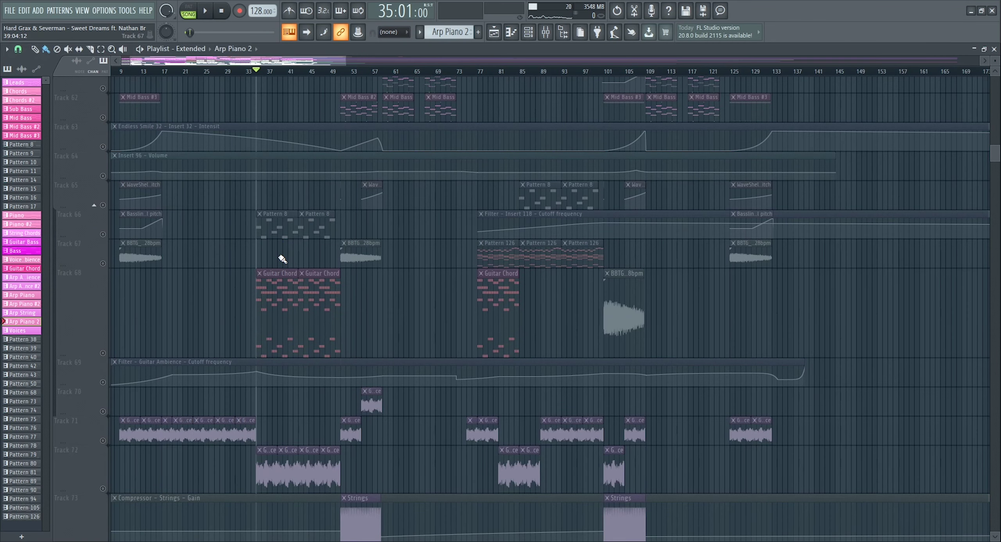
# Step: Isolate Tracks 71, 72 and 73 and play them from bar 35
pyautogui.click(104, 236)
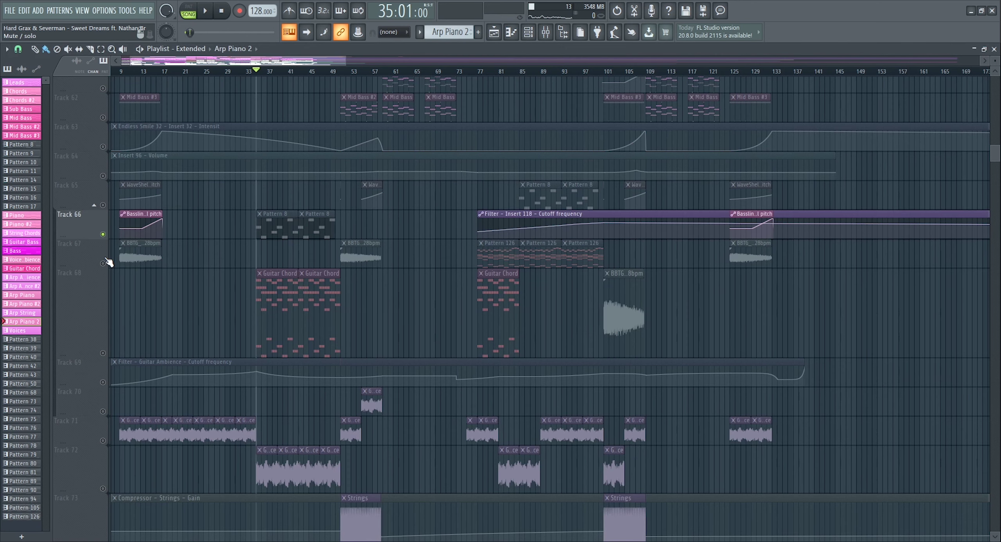
pyautogui.scroll(-3, 106, 261)
pyautogui.click(104, 290)
pyautogui.scroll(-5, 105, 320)
pyautogui.click(103, 178)
pyautogui.click(103, 226)
pyautogui.click(103, 293)
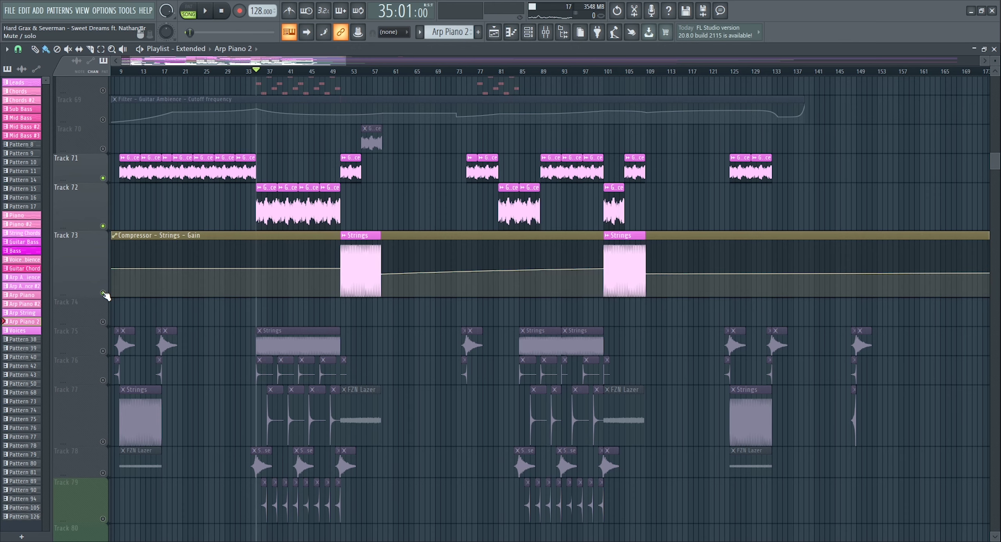
pyautogui.press('space')
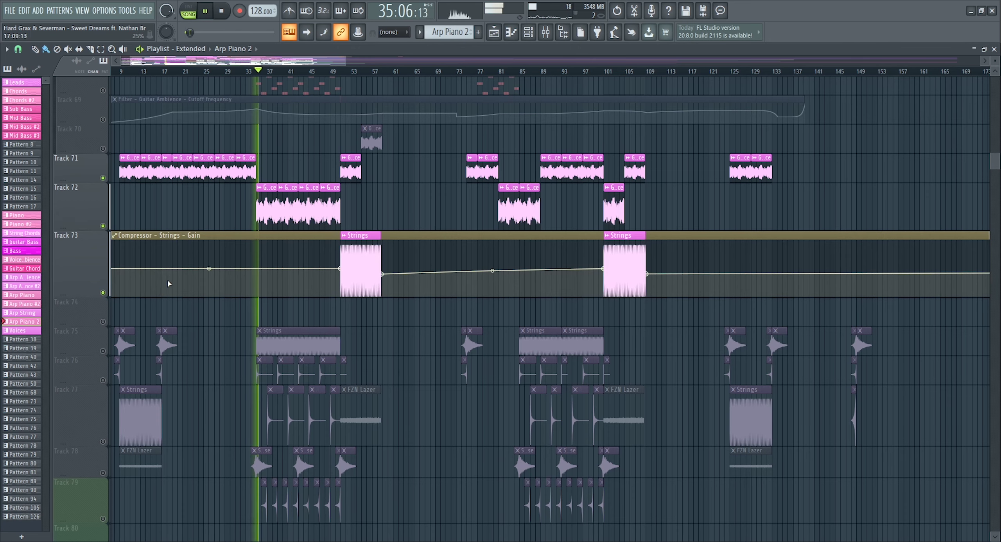
# Step: Solo Track 75 and play its Strings clip from bar 35
pyautogui.scroll(-2, 153, 297)
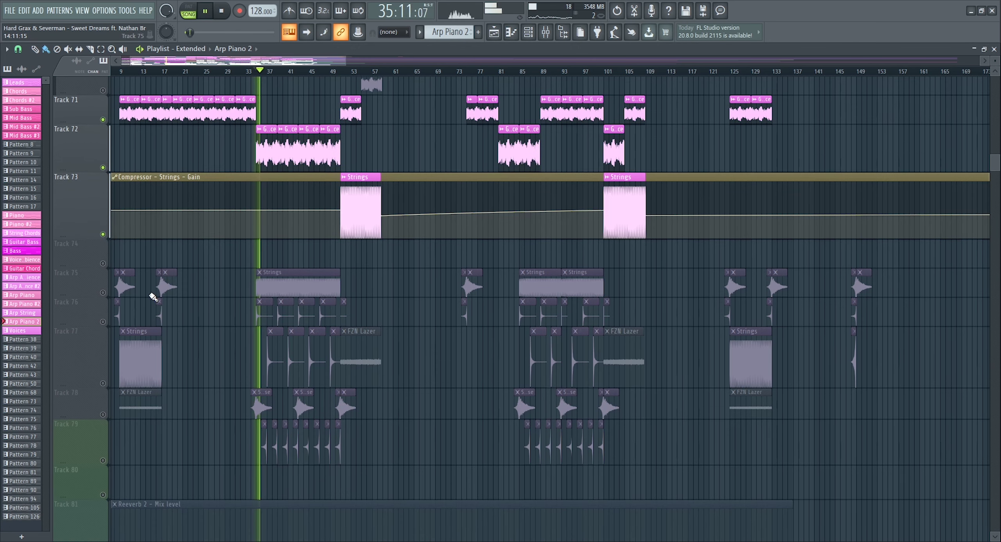
pyautogui.rightClick(103, 293)
pyautogui.press('space')
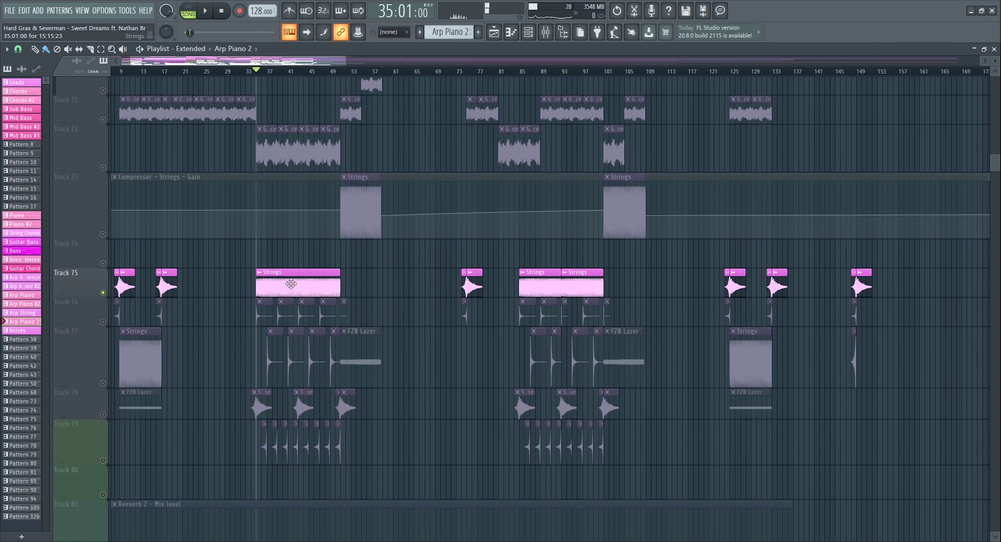
pyautogui.press('space')
# Step: Solo Track 76, add Tracks 77, 78 and 79 to it and play them from bar 35
pyautogui.scroll(-2, 291, 284)
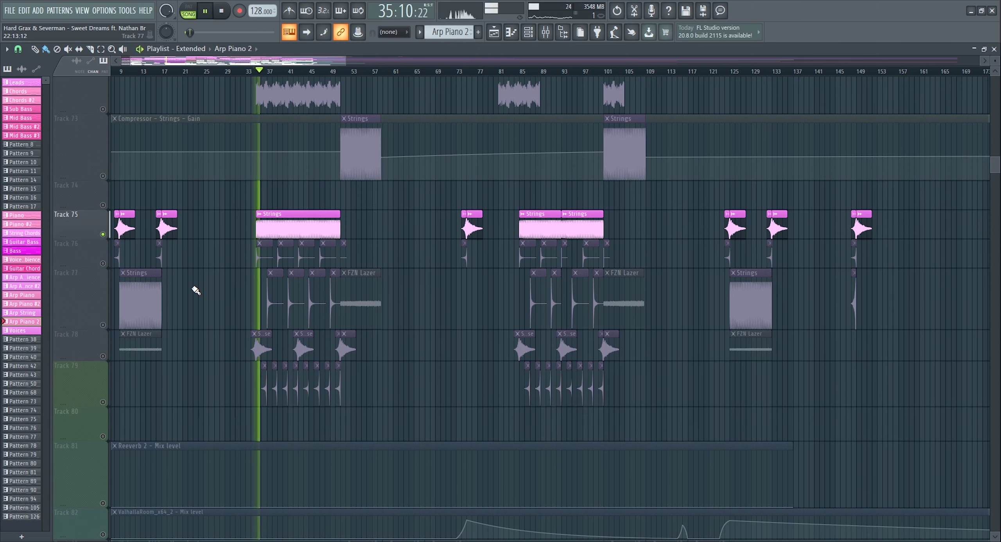
pyautogui.rightClick(104, 263)
pyautogui.click(103, 325)
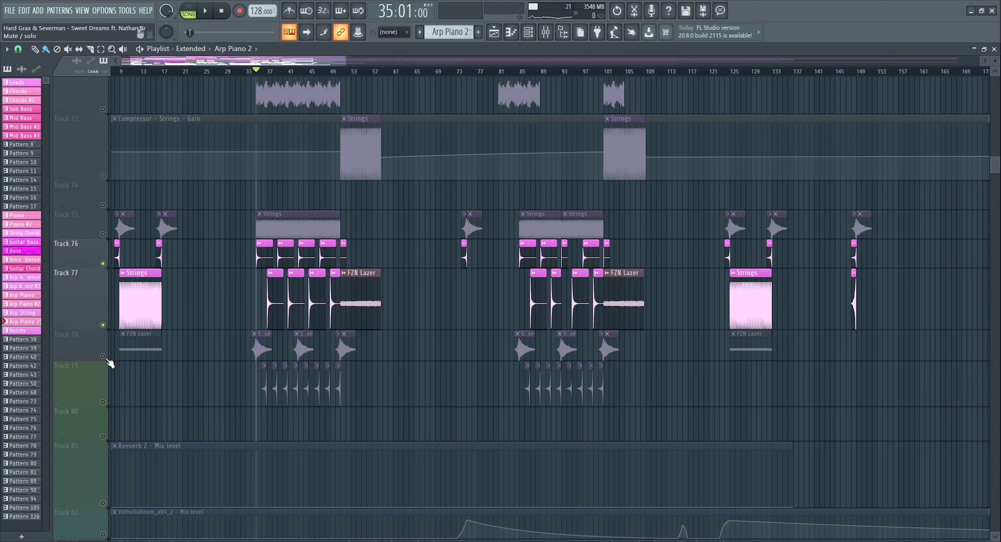
pyautogui.click(102, 356)
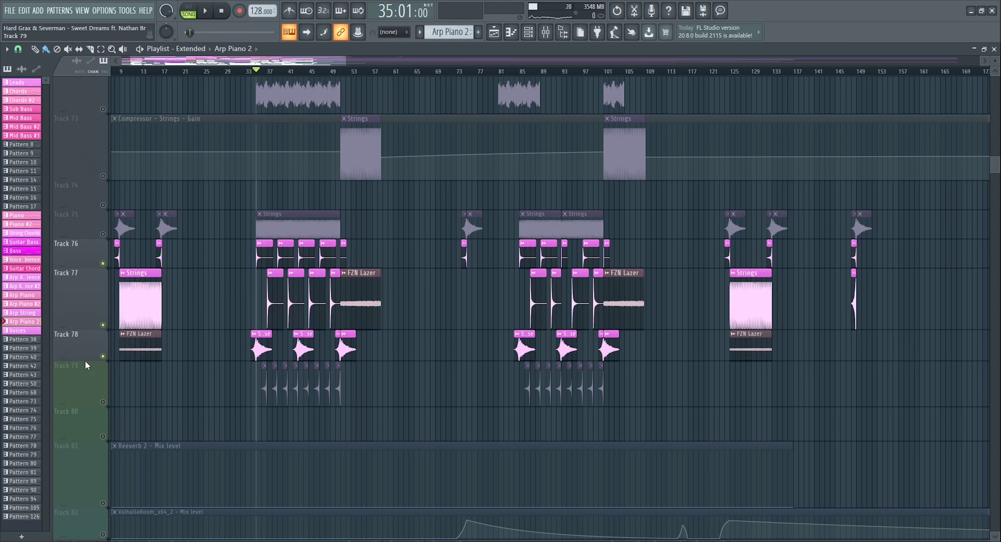
pyautogui.click(103, 403)
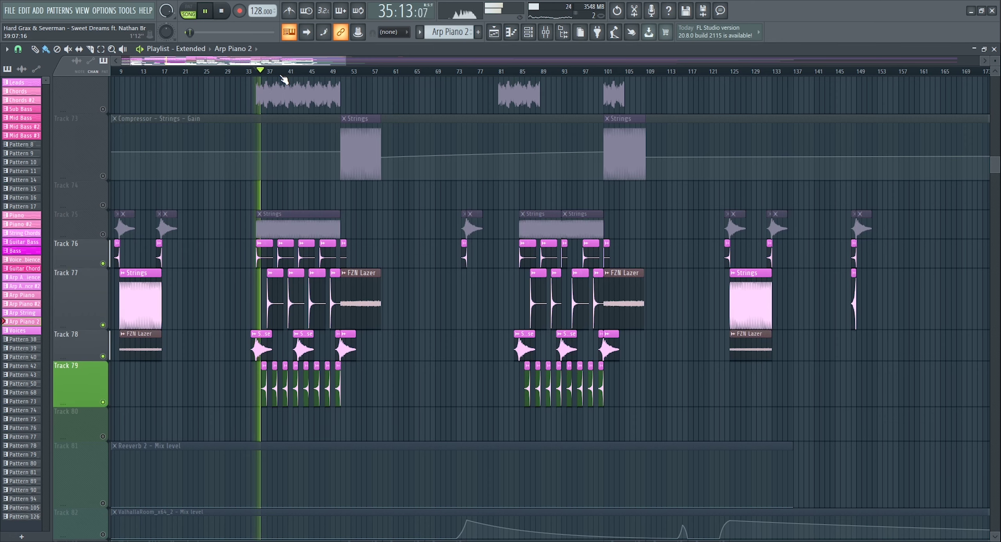
# Step: Play the break impacts on Tracks 147 and 148 from bar 35, and isolate Tracks 156, 157 and 158
pyautogui.scroll(1, 283, 80)
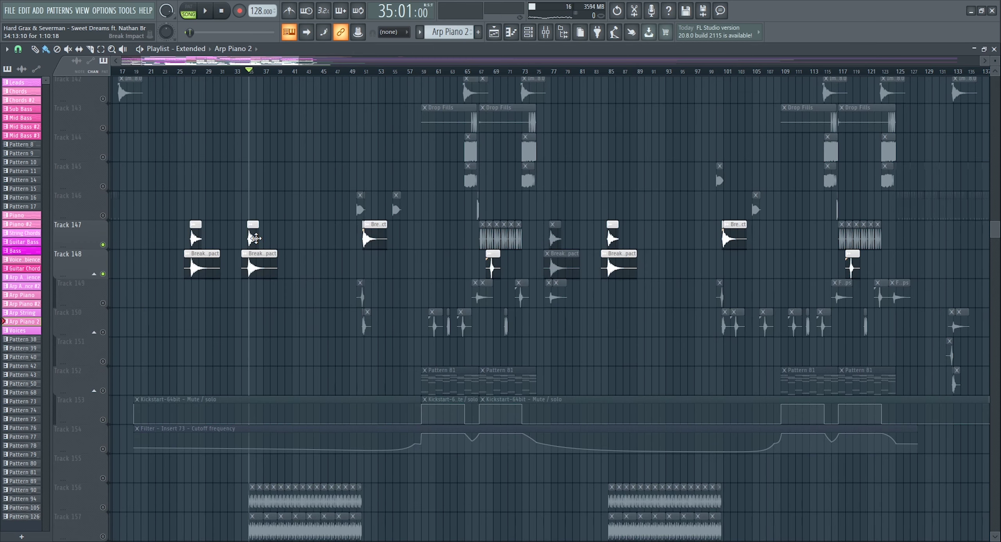
pyautogui.scroll(-5, 258, 242)
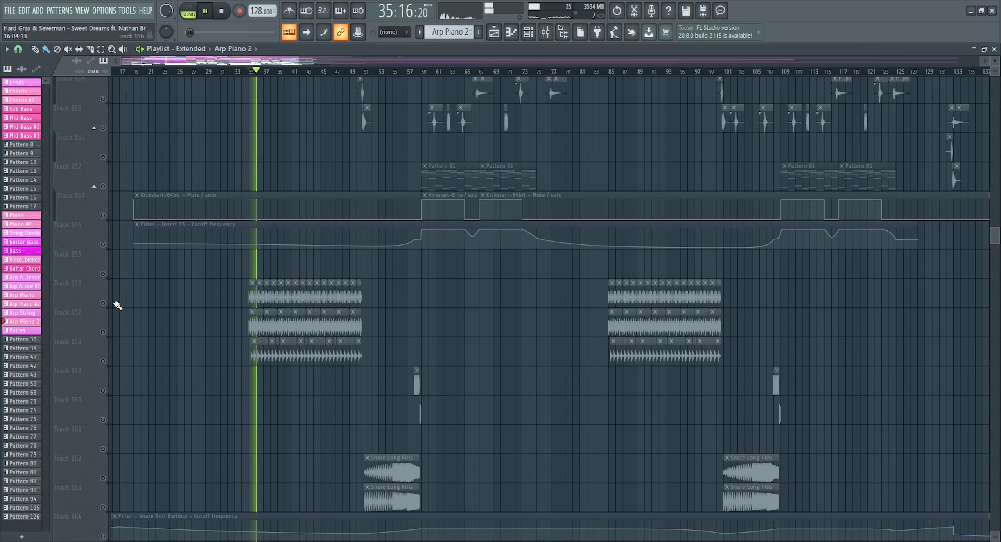
pyautogui.moveTo(106, 292); pyautogui.dragTo(105, 366)
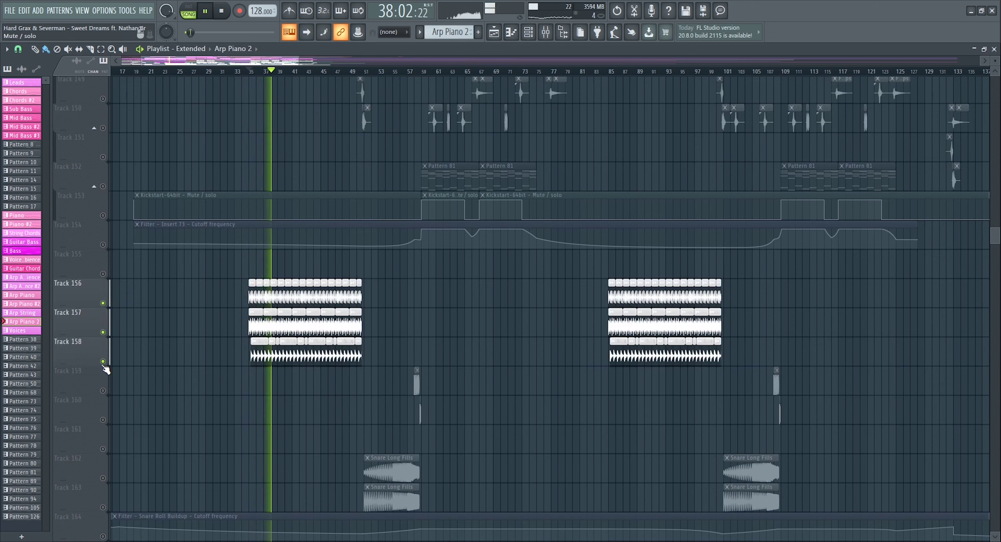
# Step: Isolate the downlifter Tracks 173 and 174 with the FX Track 175 and play them from bar 35
pyautogui.scroll(-4, 254, 387)
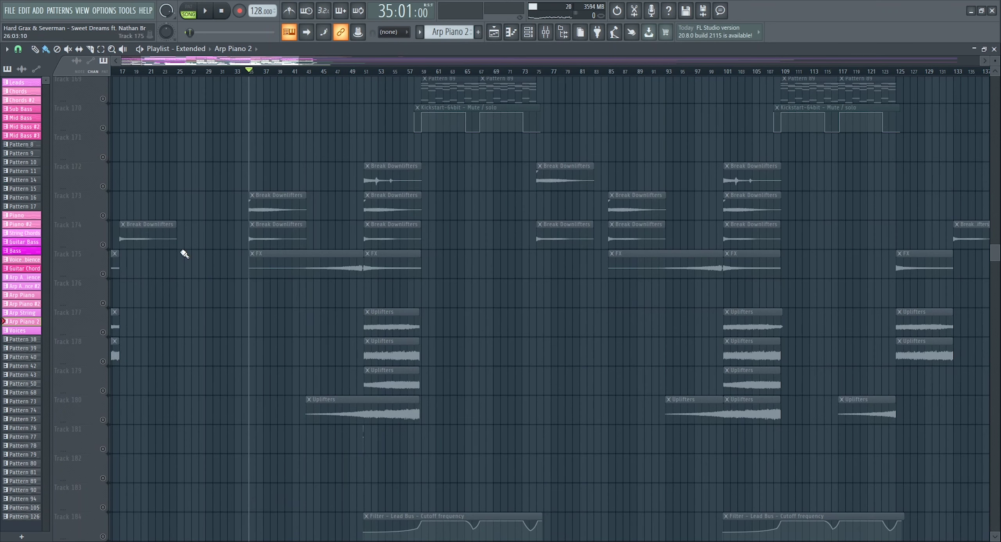
pyautogui.click(103, 215)
pyautogui.click(103, 244)
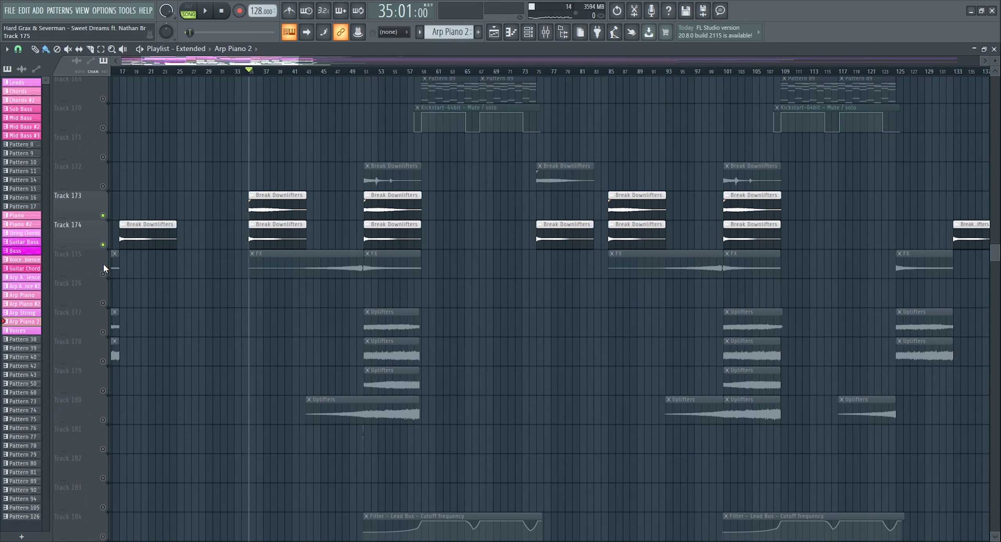
pyautogui.click(103, 273)
pyautogui.press('space')
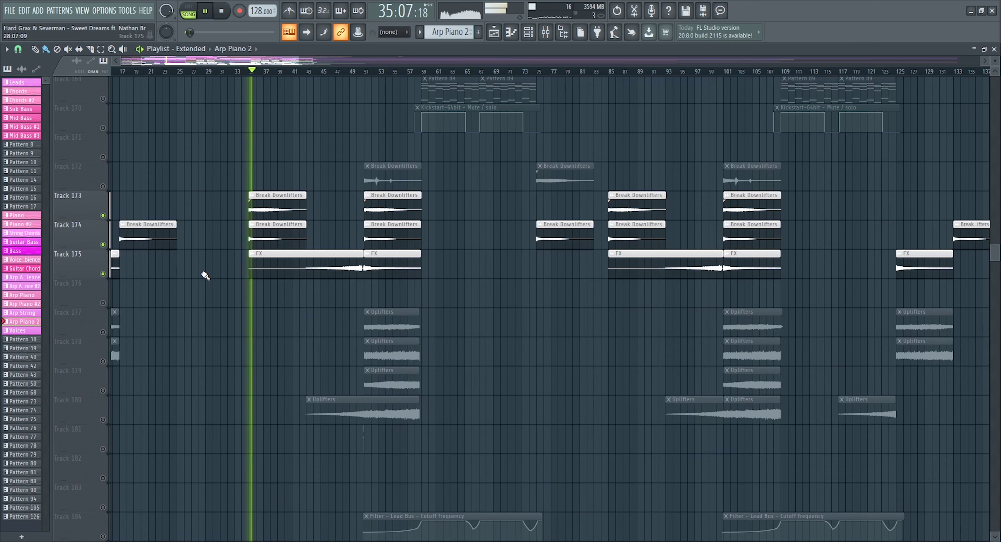
pyautogui.moveTo(102, 273)
pyautogui.mouseDown()
pyautogui.moveTo(103, 244)
pyautogui.moveTo(104, 274)
pyautogui.mouseUp()
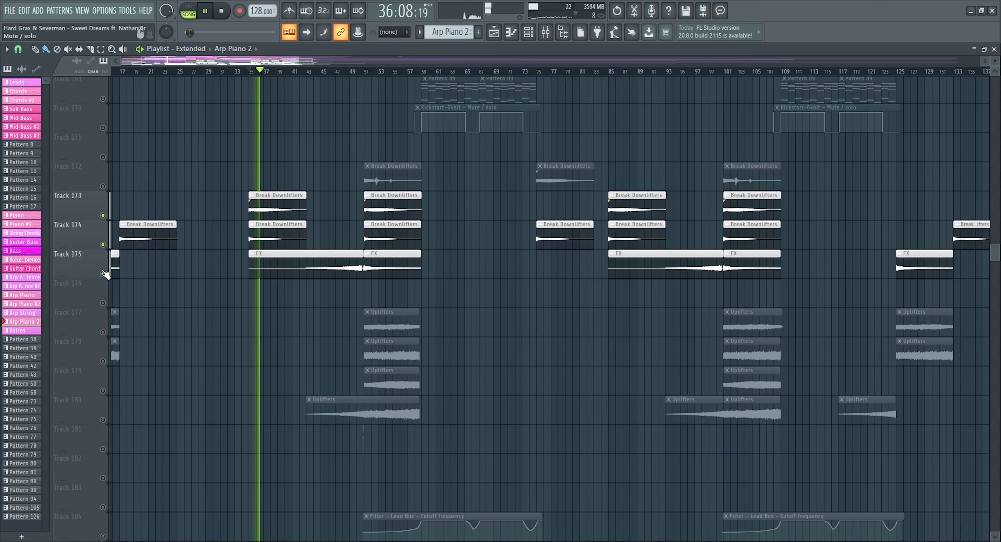
# Step: Play the full arrangement from bar 50 and look over its tracks from the downlifters up to the vocals
pyautogui.scroll(-10, 239, 297)
pyautogui.scroll(5, 239, 297)
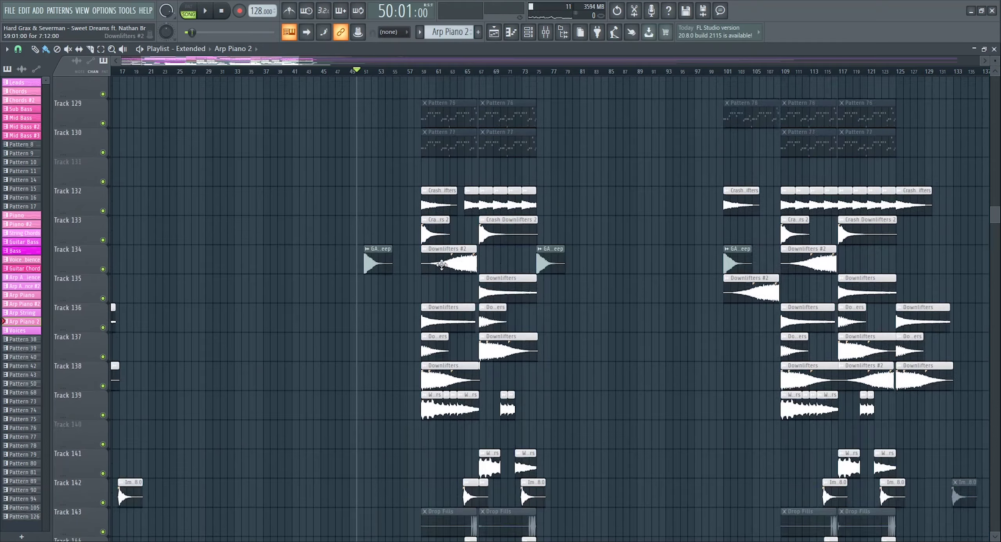
pyautogui.scroll(5, 438, 264)
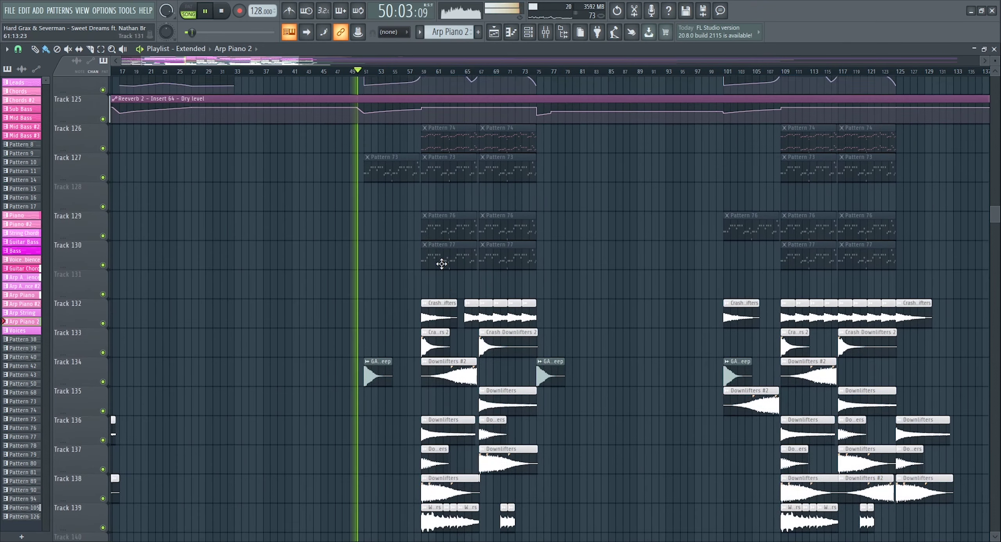
pyautogui.scroll(8, 436, 261)
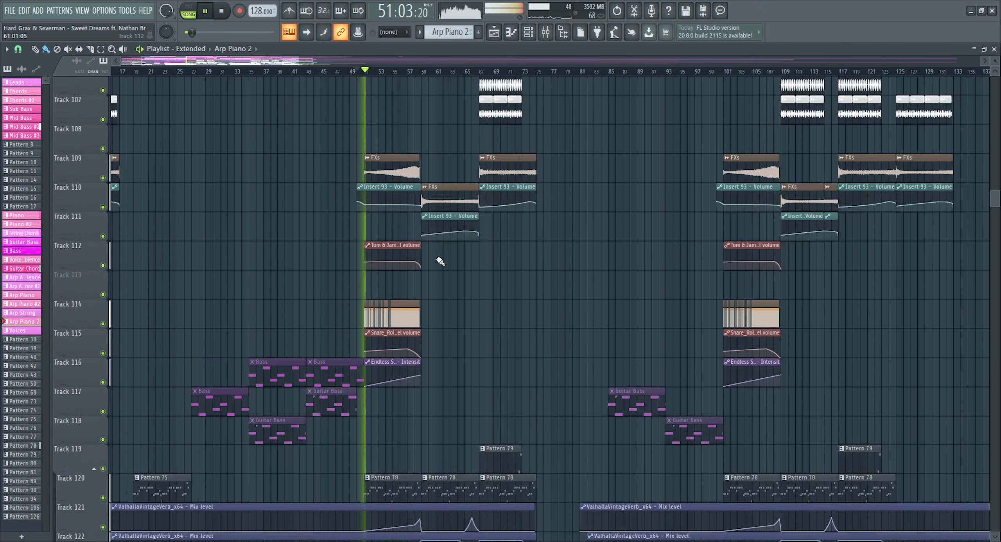
pyautogui.scroll(6, 438, 259)
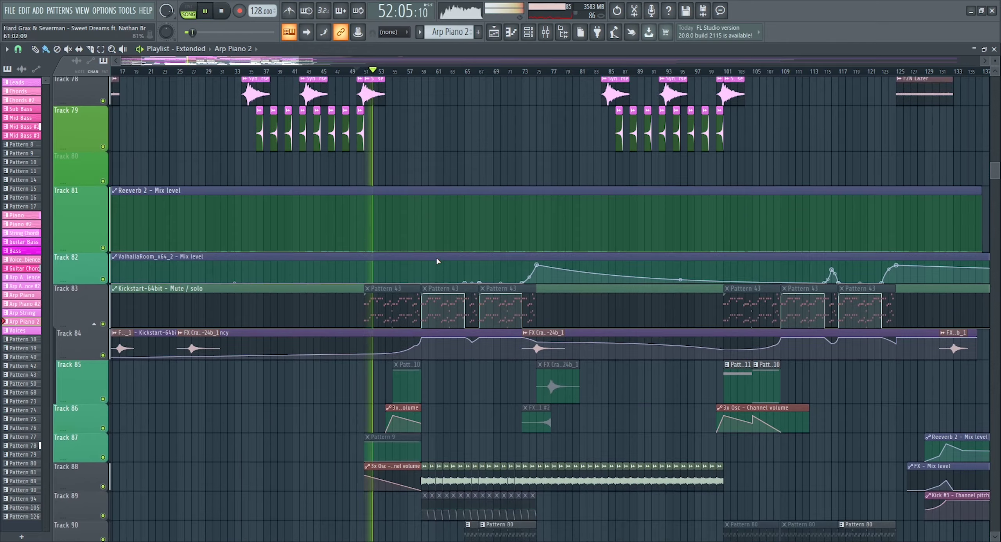
pyautogui.scroll(9, 438, 259)
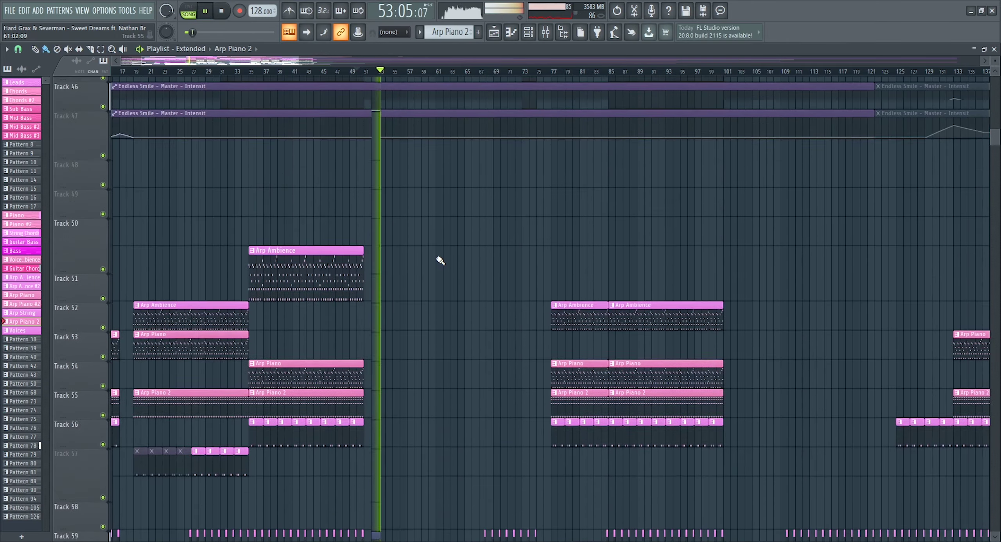
pyautogui.scroll(6, 436, 258)
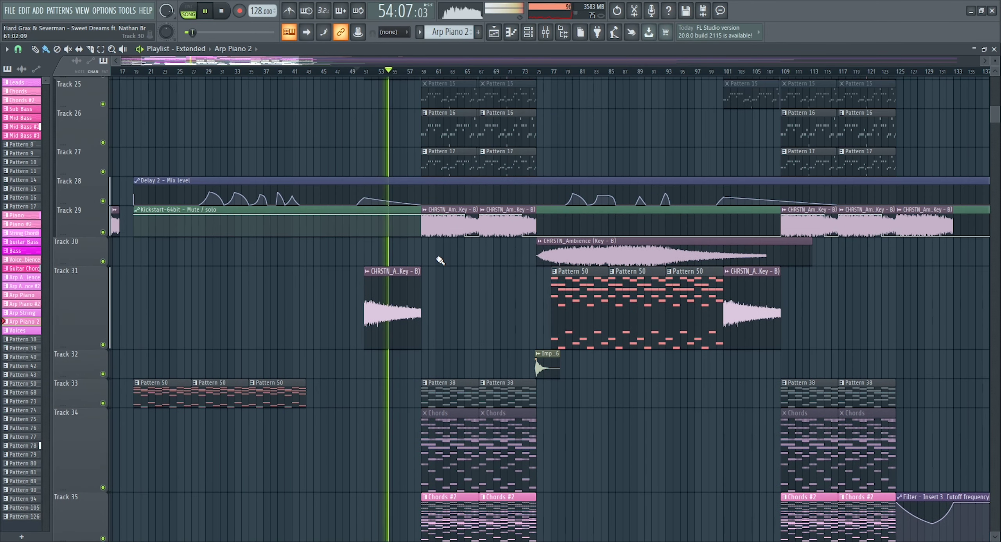
pyautogui.scroll(5, 437, 259)
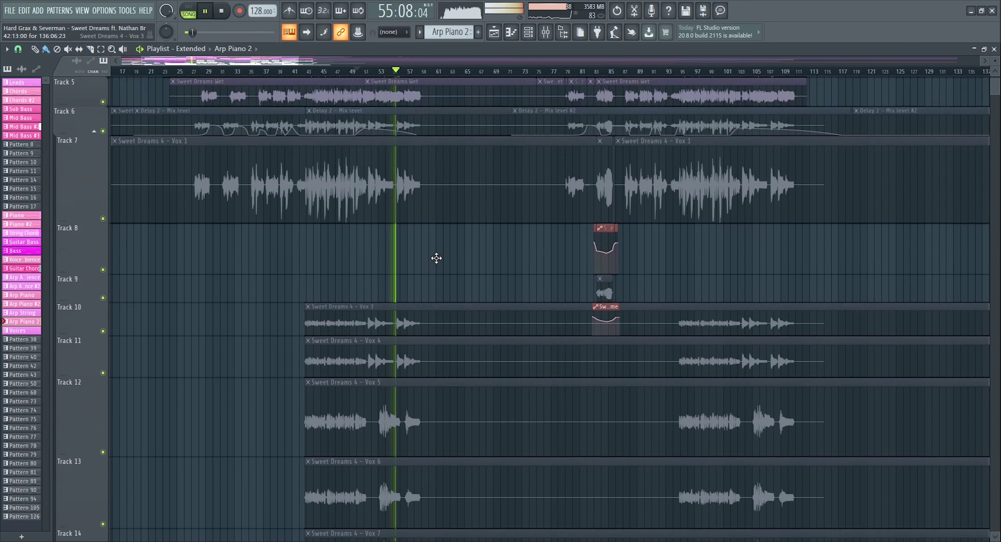
pyautogui.scroll(-10, 436, 258)
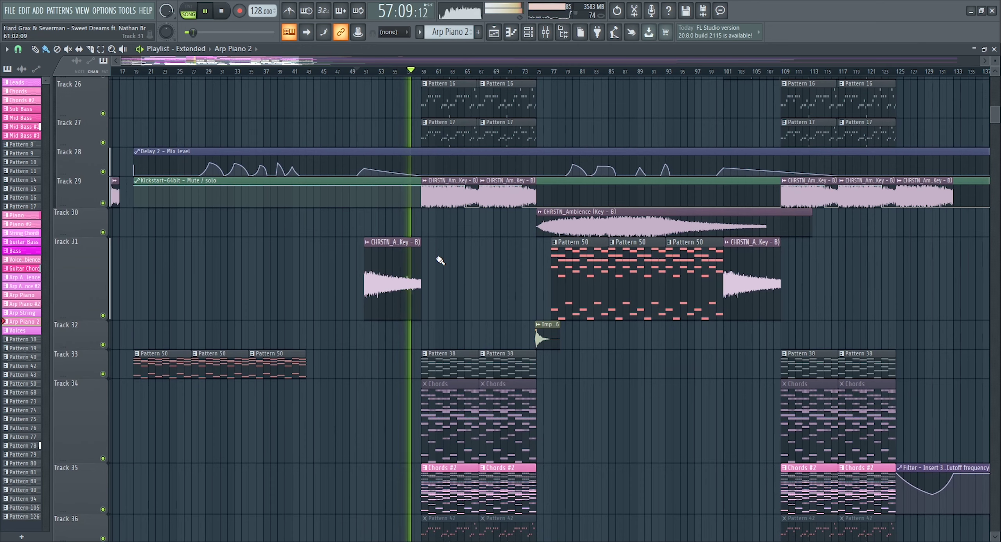
pyautogui.scroll(-1, 440, 261)
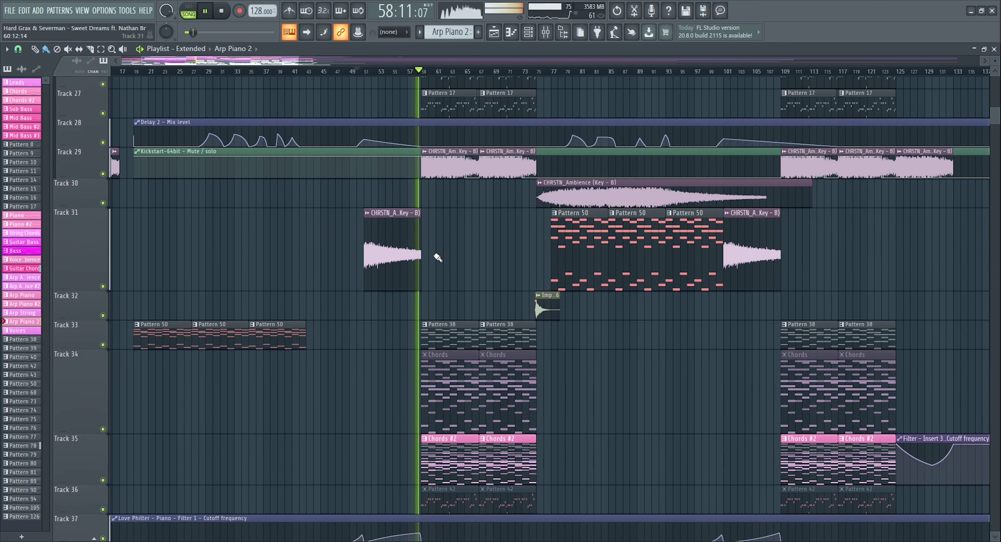
# Step: Solo Track 31, and isolate the Arp Piano and Arp String tracks for playback from bar 51
pyautogui.rightClick(103, 286)
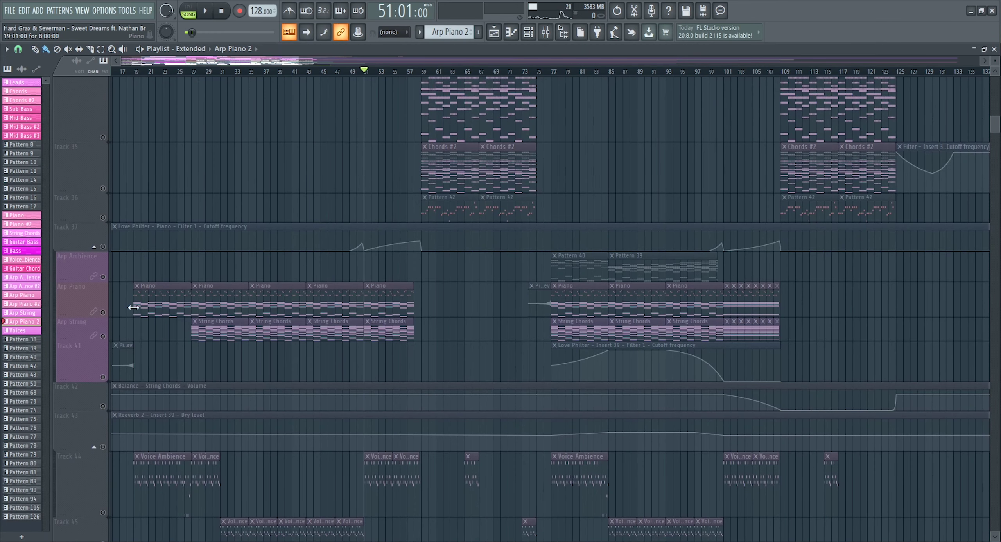
pyautogui.click(103, 311)
pyautogui.click(103, 337)
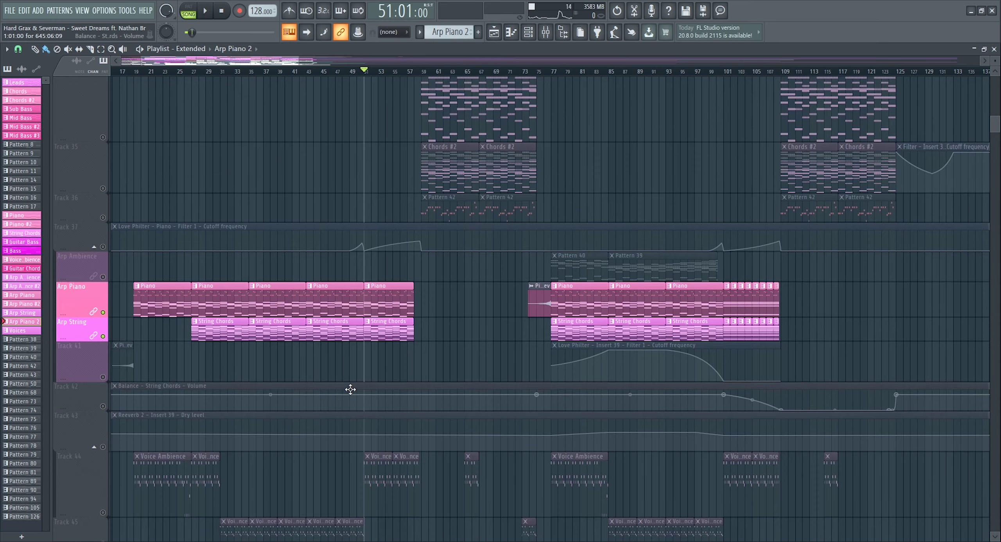
# Step: Play the isolated Arp Piano and Arp String tracks from bar 51
pyautogui.scroll(-4, 350, 389)
pyautogui.press('space')
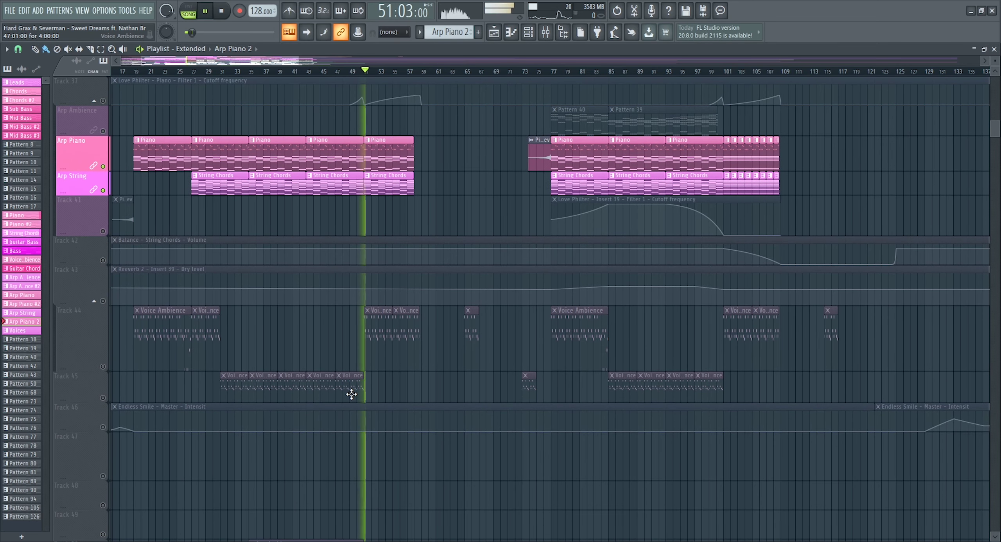
pyautogui.press('space')
# Step: Isolate Tracks 50 to 54 with the Arp Ambience, Arp Piano and Arp Piano 2 clips
pyautogui.scroll(-12, 417, 389)
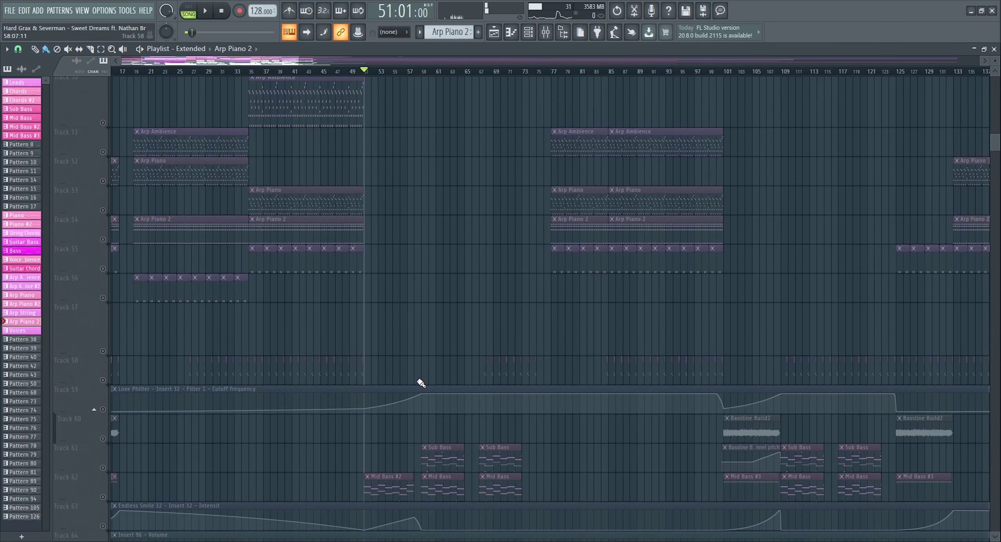
pyautogui.scroll(4, 421, 385)
pyautogui.moveTo(102, 239); pyautogui.dragTo(105, 356)
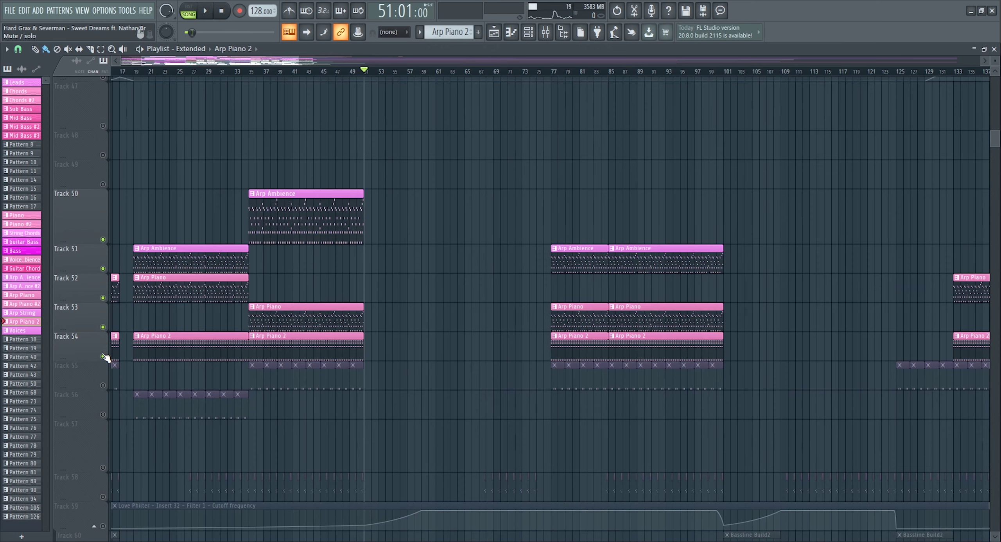
# Step: Isolate the Mid Bass Tracks 62 to 65, play them from bar 51 and enable the Love Philter cutoff automation on Track 59
pyautogui.scroll(-5, 105, 357)
pyautogui.click(102, 293)
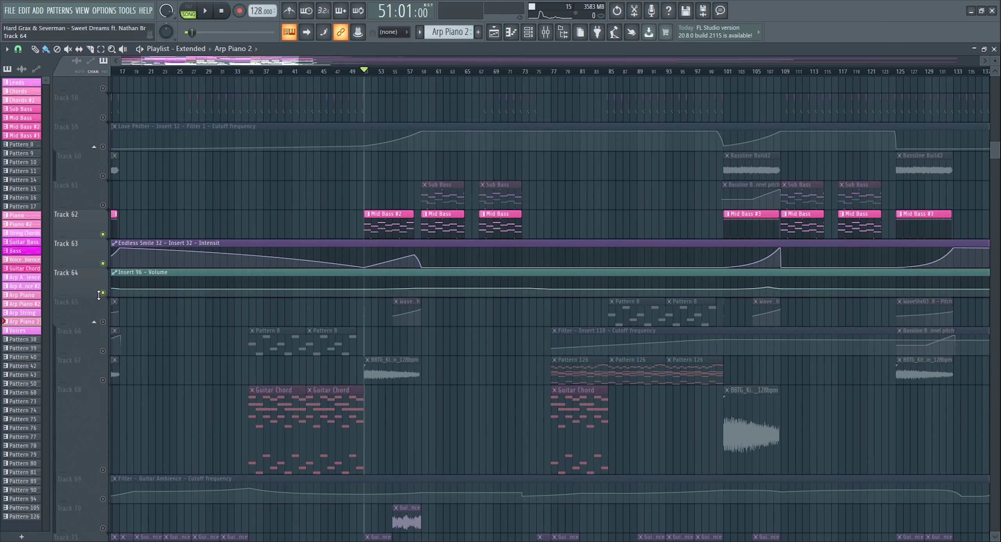
pyautogui.click(103, 321)
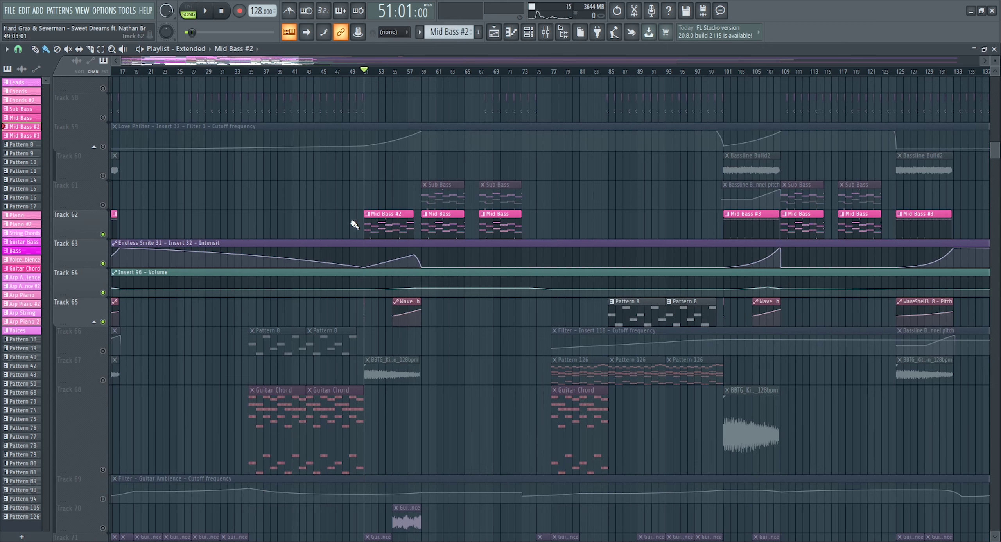
pyautogui.press('space')
pyautogui.click(102, 147)
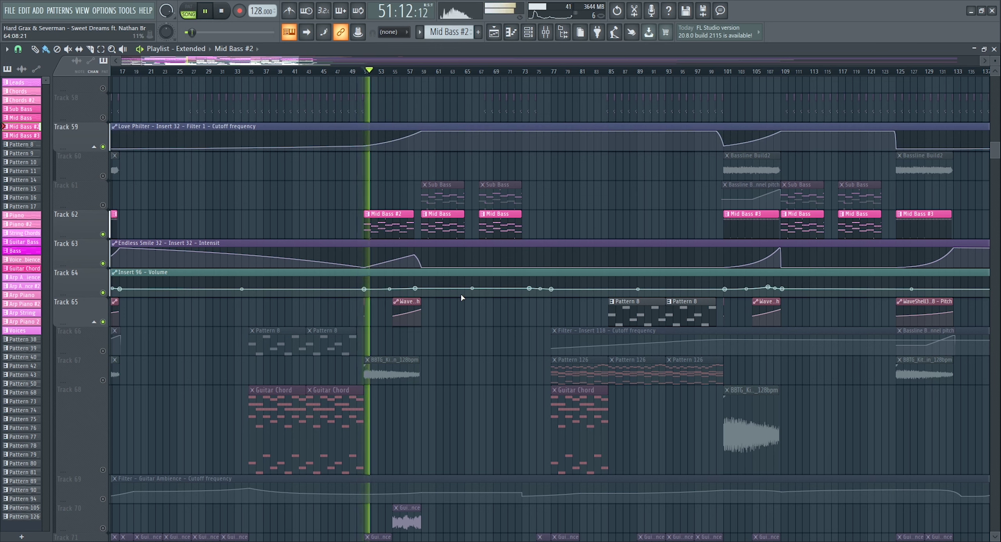
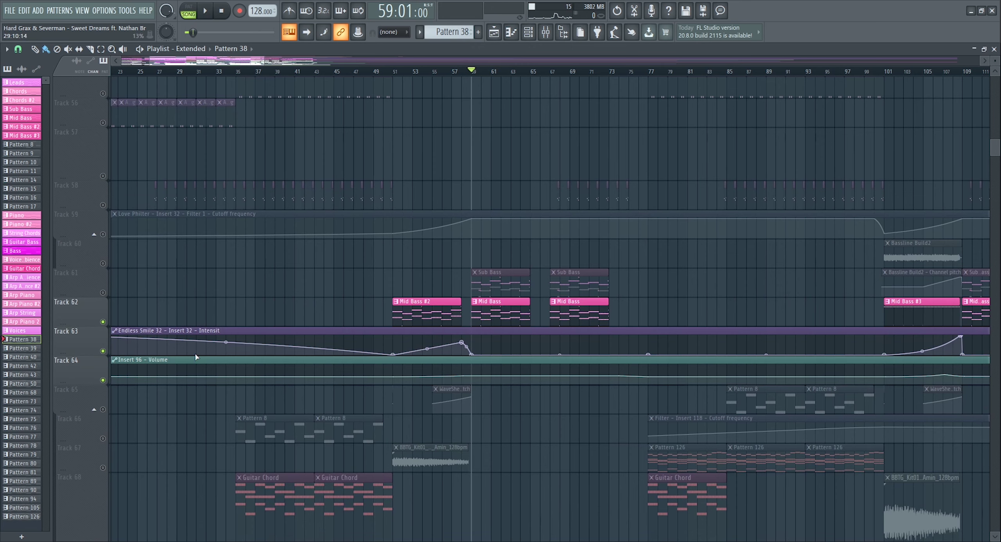
# Step: Show the channel rack and find the channels used by the Mid Bass pattern while it plays from bar 59
pyautogui.click(529, 32)
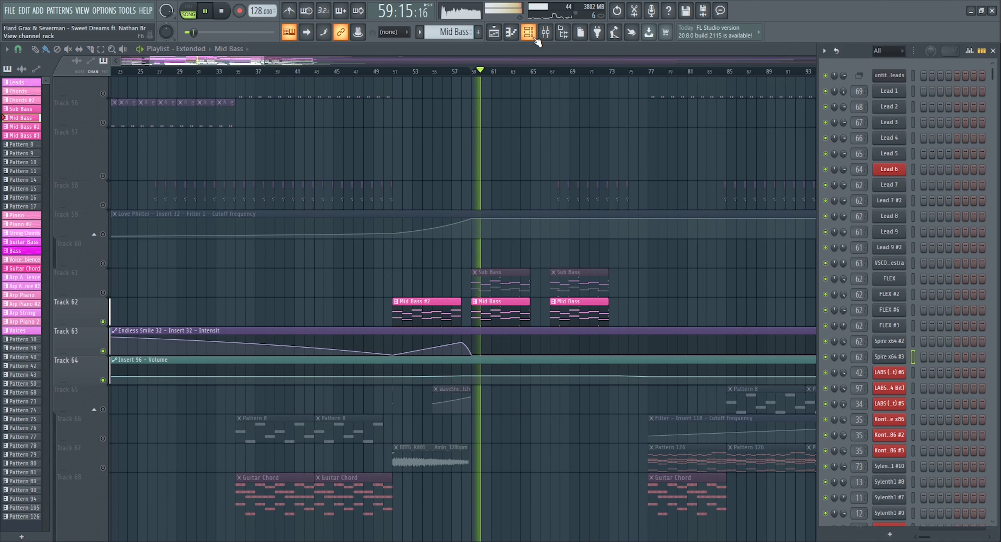
pyautogui.scroll(-3, 992, 106)
pyautogui.moveTo(992, 106); pyautogui.dragTo(994, 183)
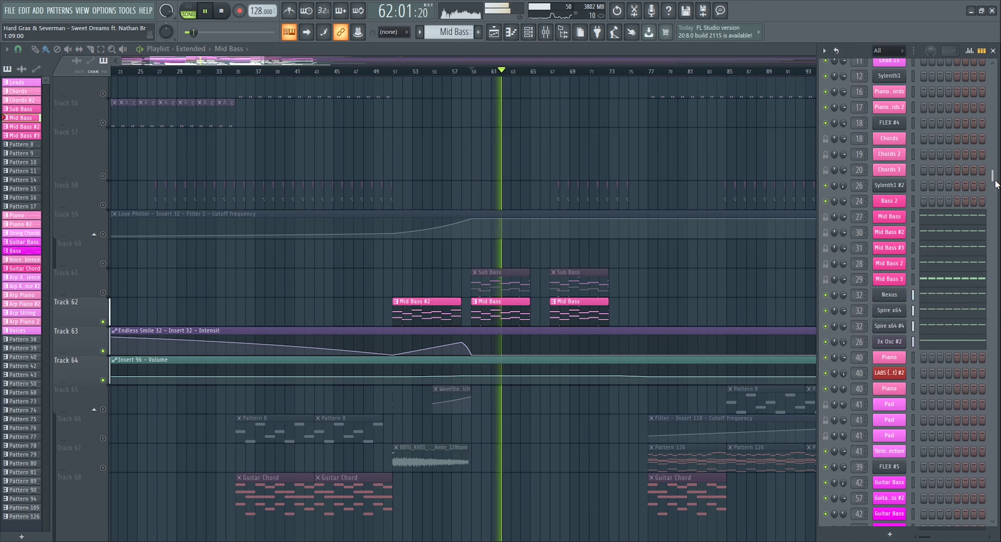
pyautogui.press('space')
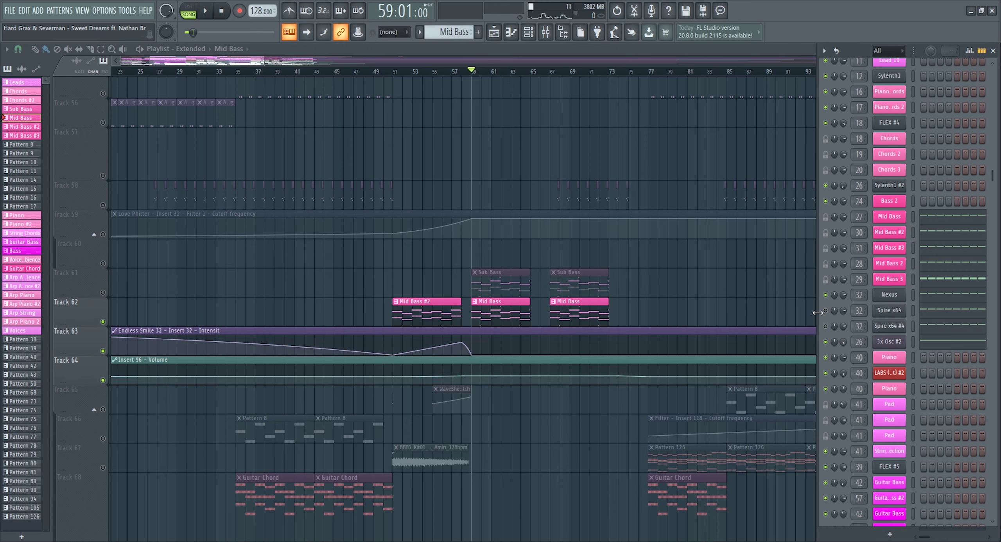
# Step: Play the 3x Osc #2 channel from bar 59 and inspect Fruity parametric EQ 2, Gross Beat and Kickstart-64bit on the Sub Bass Bus
pyautogui.click(895, 341)
pyautogui.press('space')
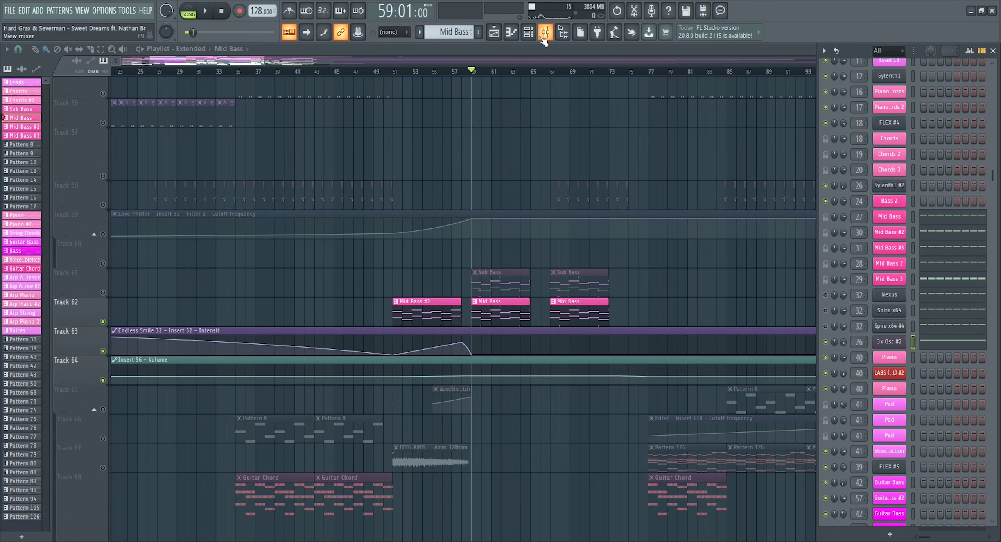
pyautogui.click(544, 37)
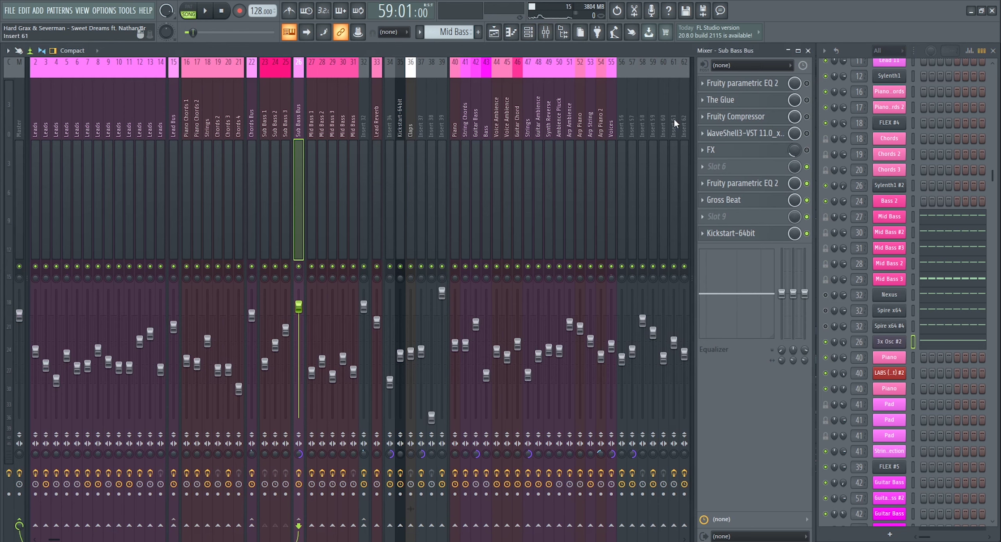
pyautogui.click(755, 184)
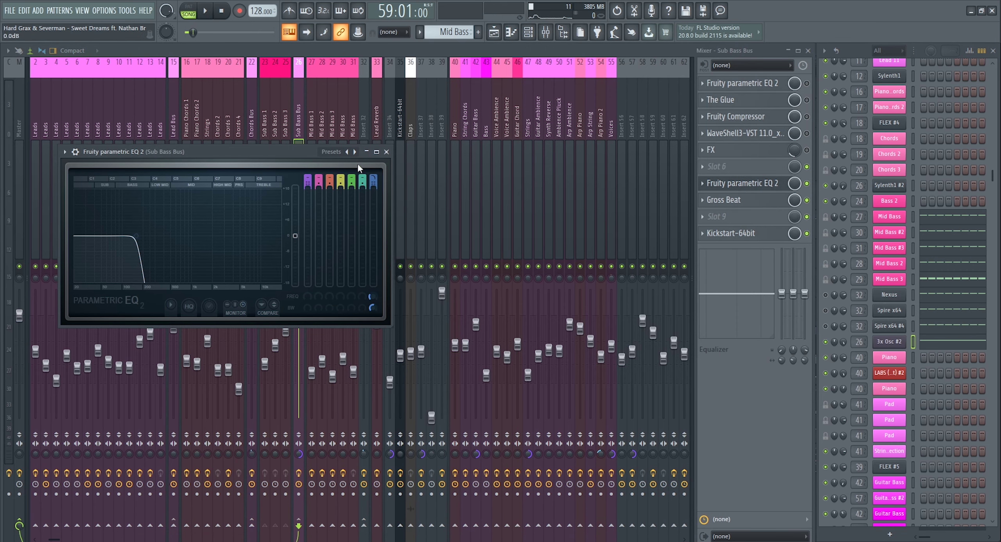
pyautogui.click(744, 200)
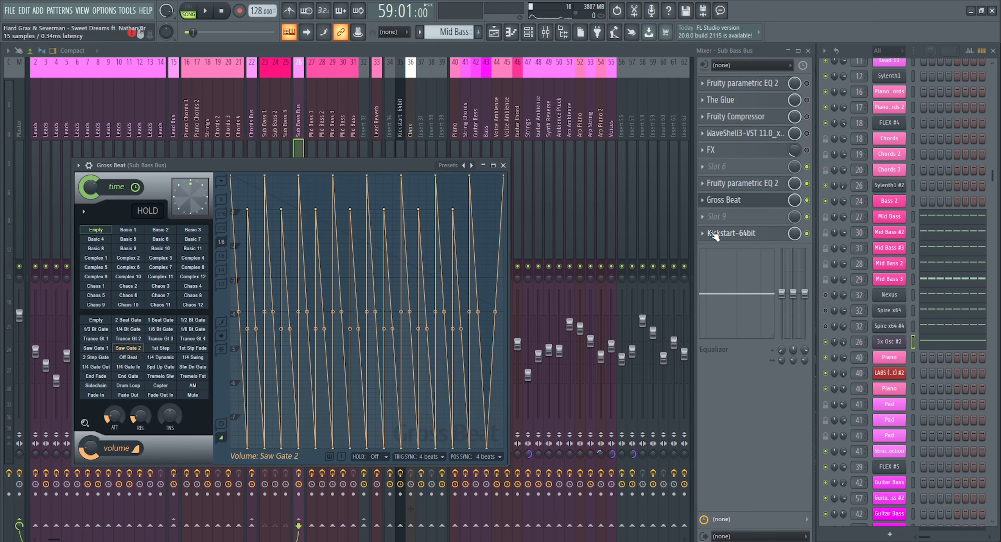
pyautogui.click(752, 200)
pyautogui.click(751, 234)
pyautogui.moveTo(732, 117); pyautogui.dragTo(655, 110)
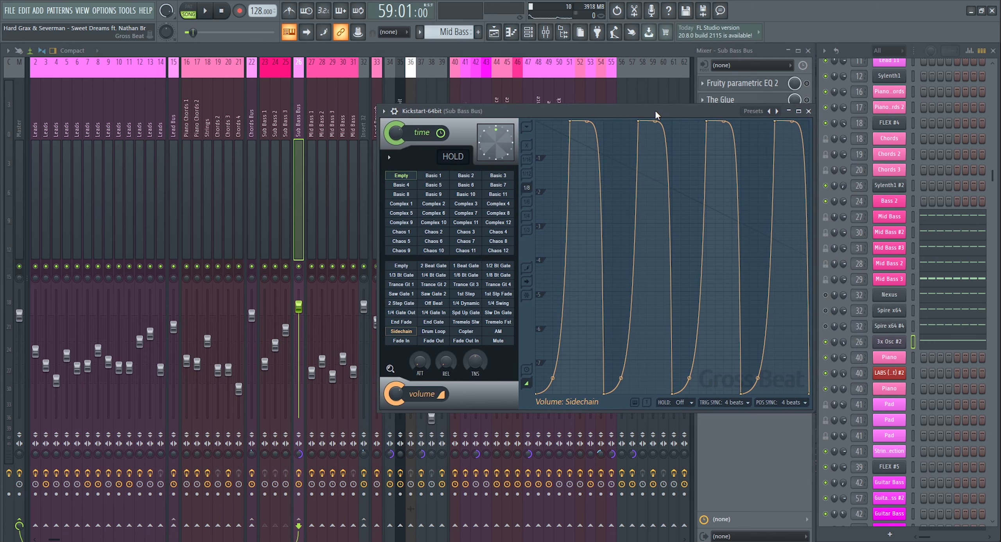
pyautogui.click(808, 111)
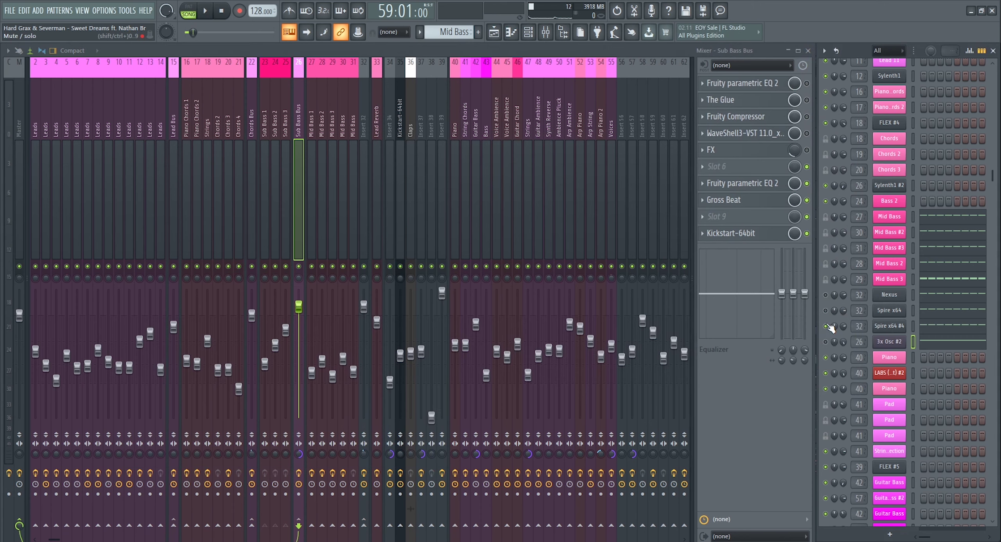
# Step: Inspect the Nexus synth's LD On the move preset and play that channel on its own from bar 59
pyautogui.click(889, 296)
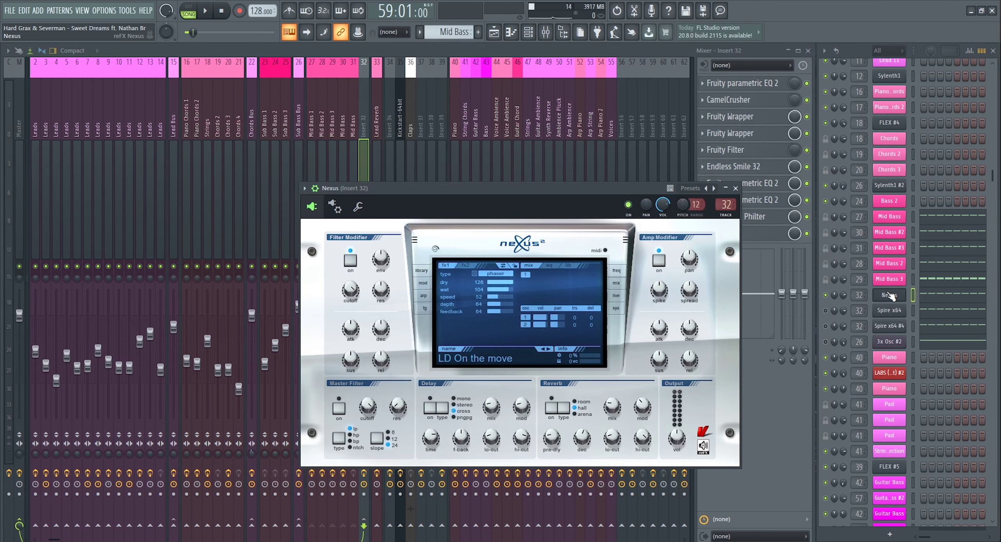
pyautogui.click(889, 295)
pyautogui.press('space')
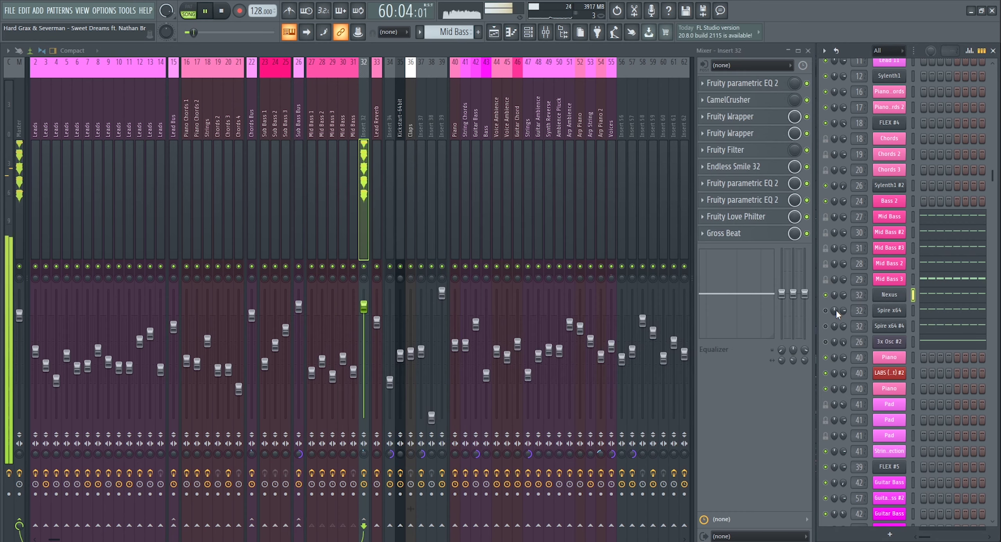
pyautogui.press('space')
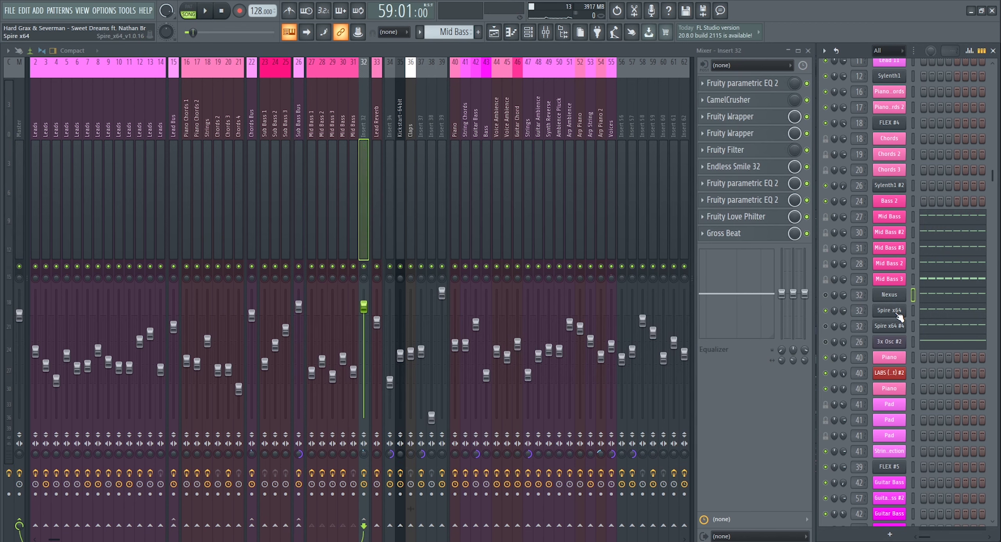
# Step: Inspect the settings of the Spire x64 channel and play it from bar 59
pyautogui.click(897, 311)
pyautogui.click(897, 312)
pyautogui.press('space')
pyautogui.click(897, 313)
pyautogui.click(898, 313)
# Step: Inspect the settings of the Spire x64 #4 synth and play it from bar 59
pyautogui.click(899, 328)
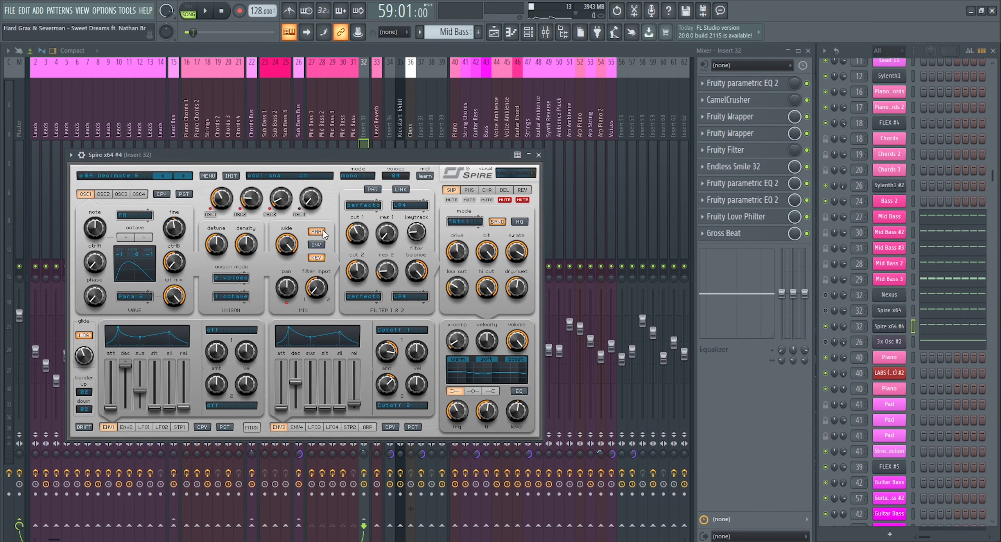
pyautogui.press('space')
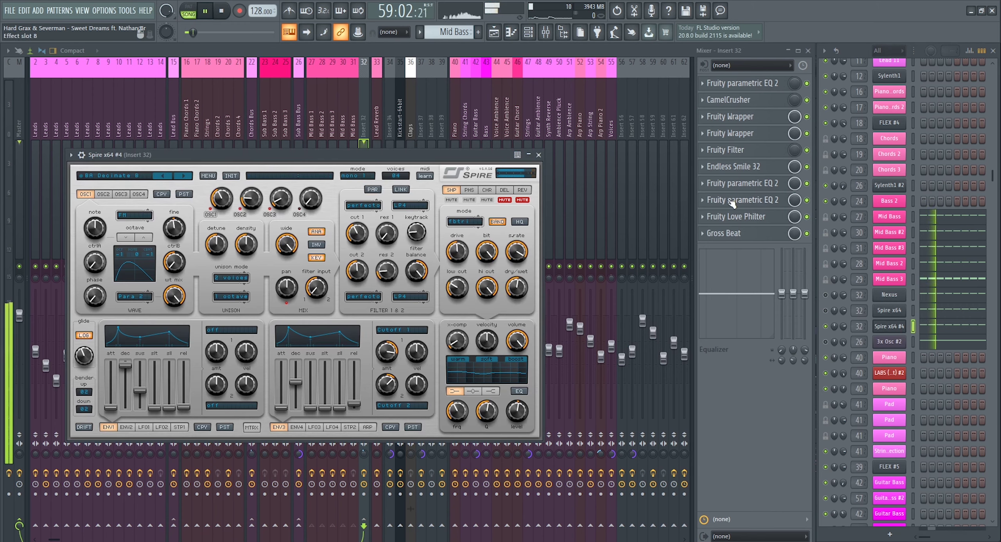
pyautogui.click(884, 329)
# Step: Unmute the Spire x64 and Nexus channels to hear them layered with Spire x64 #4
pyautogui.click(825, 310)
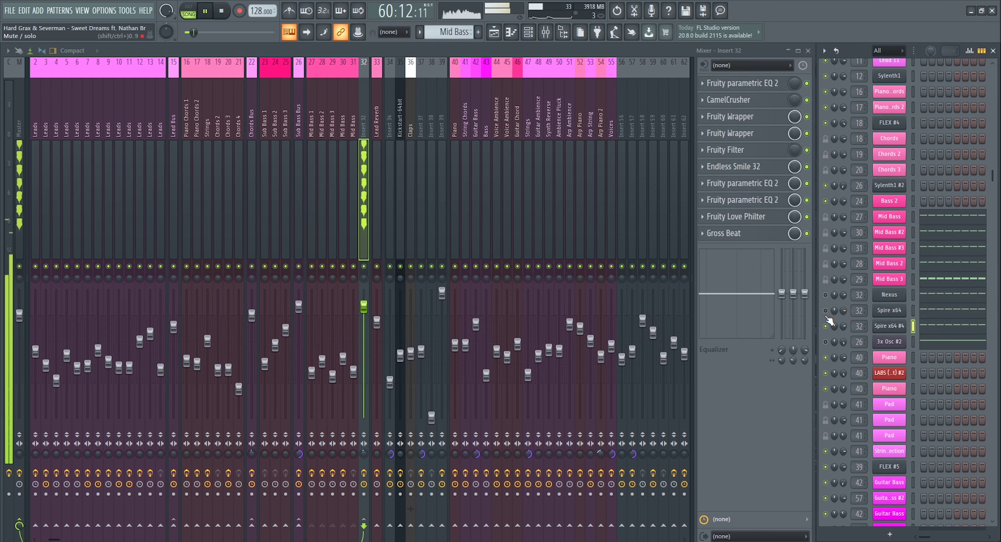
pyautogui.click(826, 295)
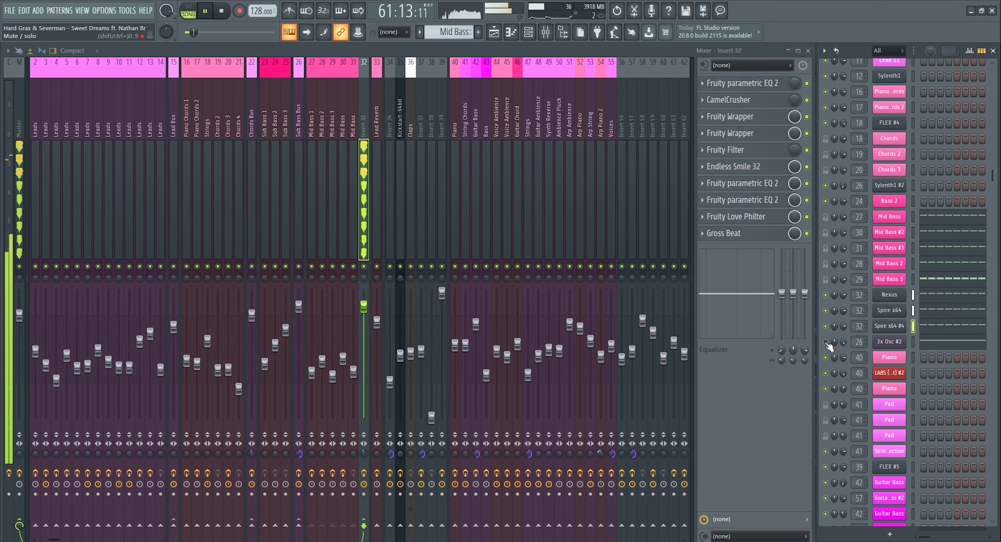
pyautogui.press('space')
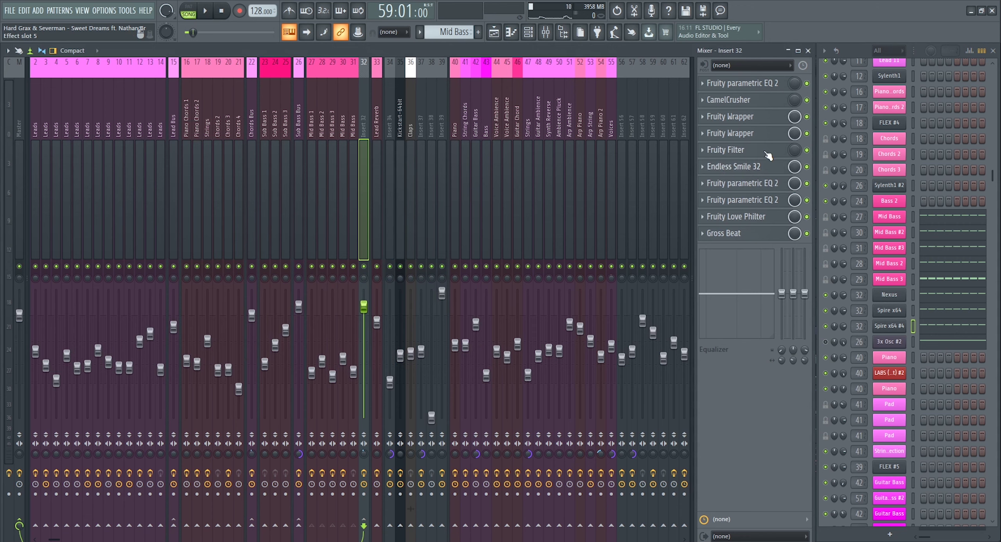
# Step: Examine both late-chain Fruity parametric EQ 2 curves, Fruity Love Philter and the Gross Beat sidechain on Insert 32, and close the mixer
pyautogui.click(765, 186)
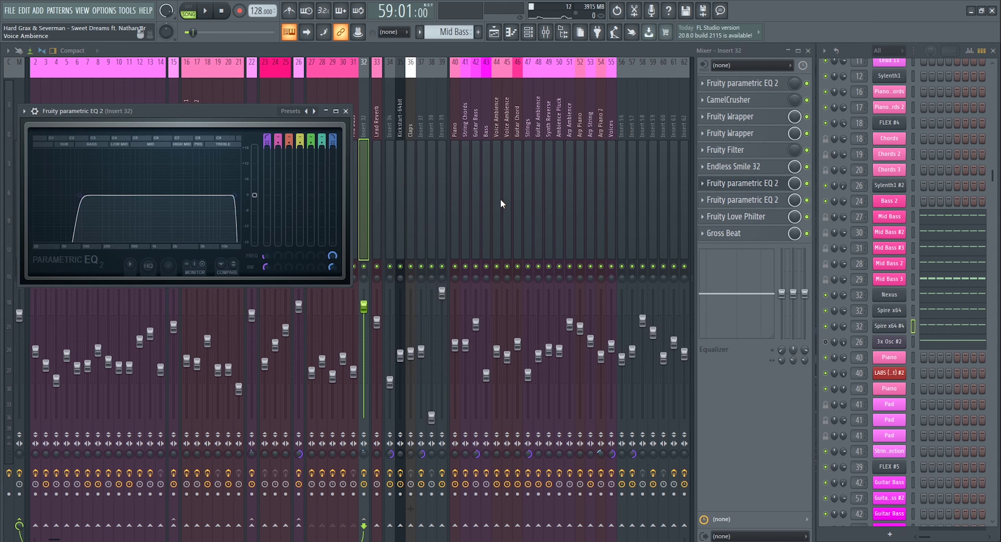
pyautogui.click(777, 183)
pyautogui.click(758, 200)
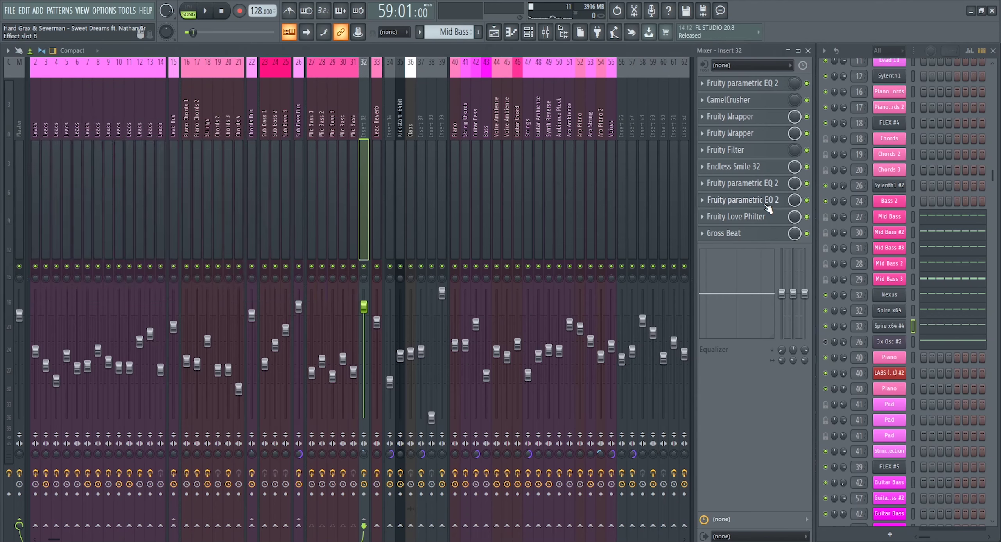
pyautogui.click(761, 217)
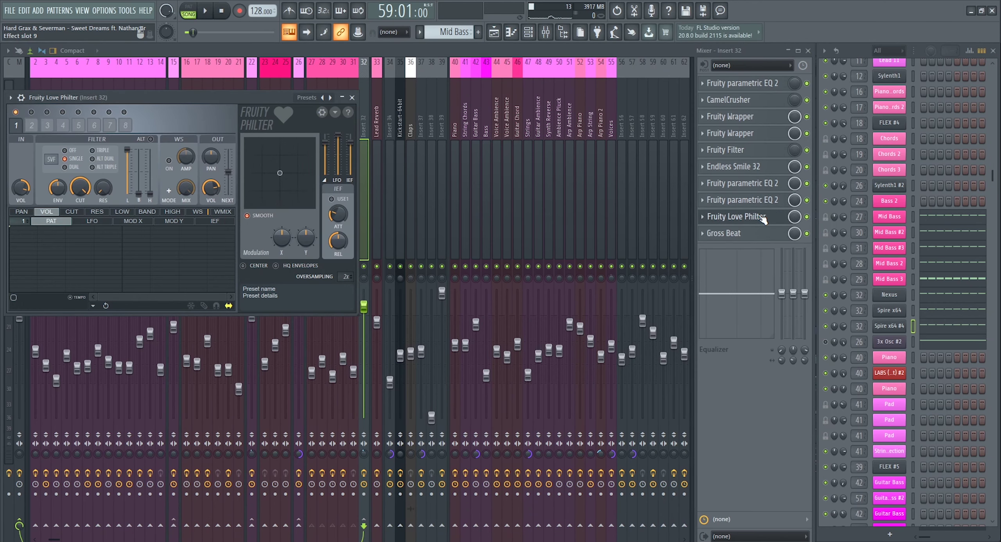
pyautogui.click(754, 234)
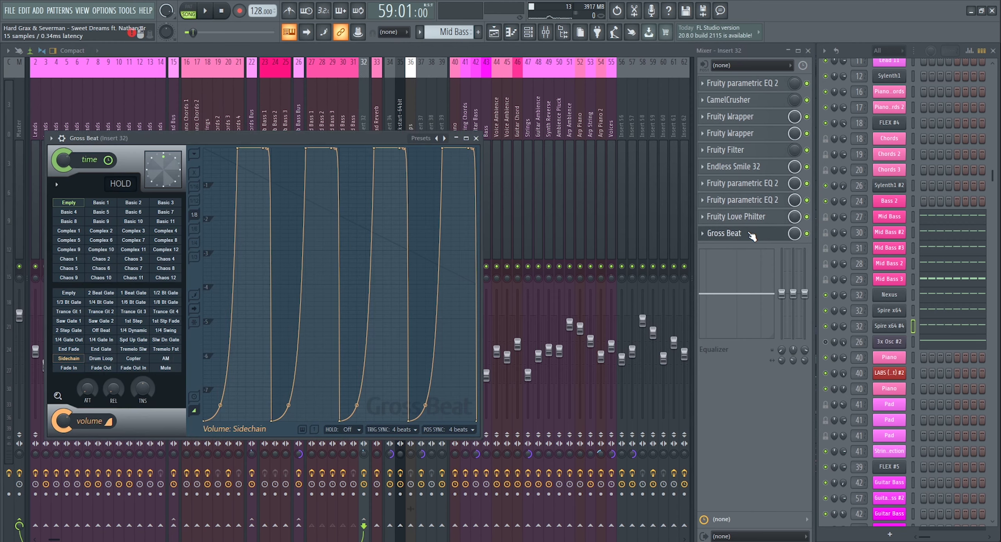
pyautogui.click(751, 234)
pyautogui.click(808, 51)
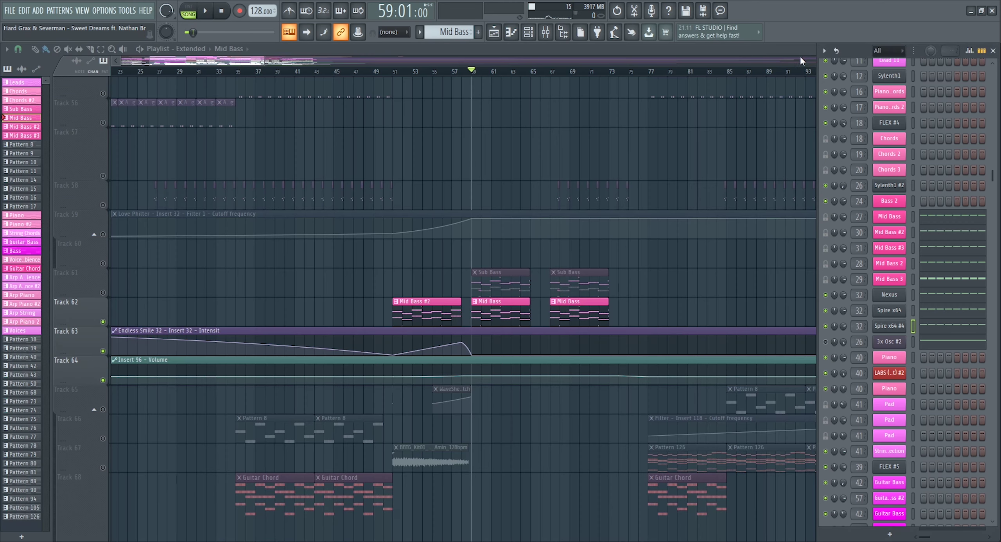
# Step: Hide the channel rack, and isolate Tracks 88 and 89 for playback from bar 59
pyautogui.scroll(-8, 518, 349)
pyautogui.press('F6')
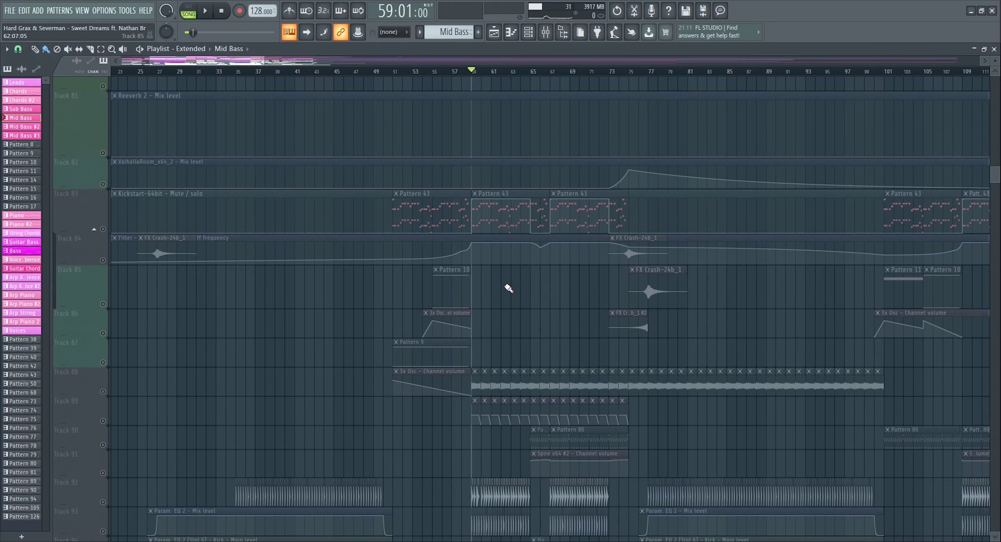
pyautogui.scroll(-3, 150, 256)
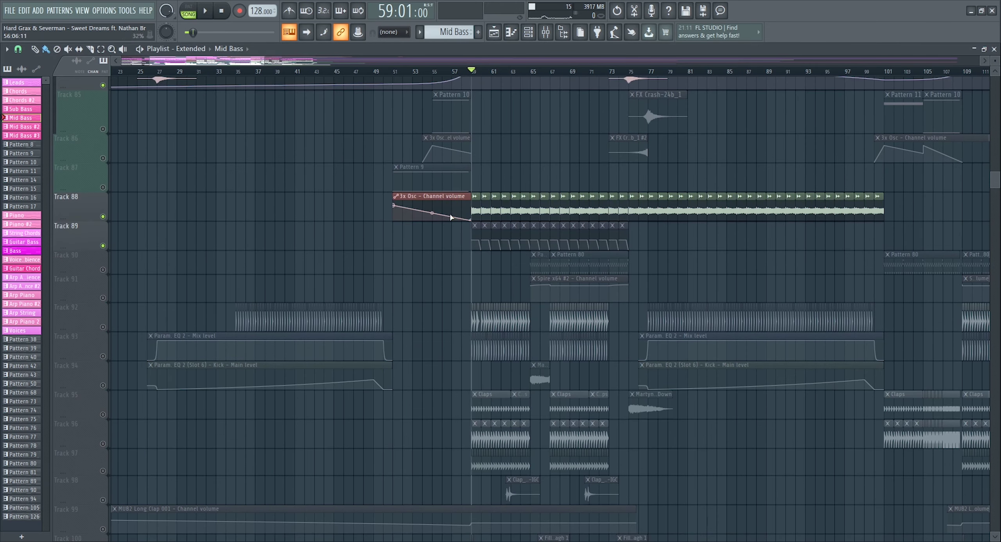
pyautogui.press('space')
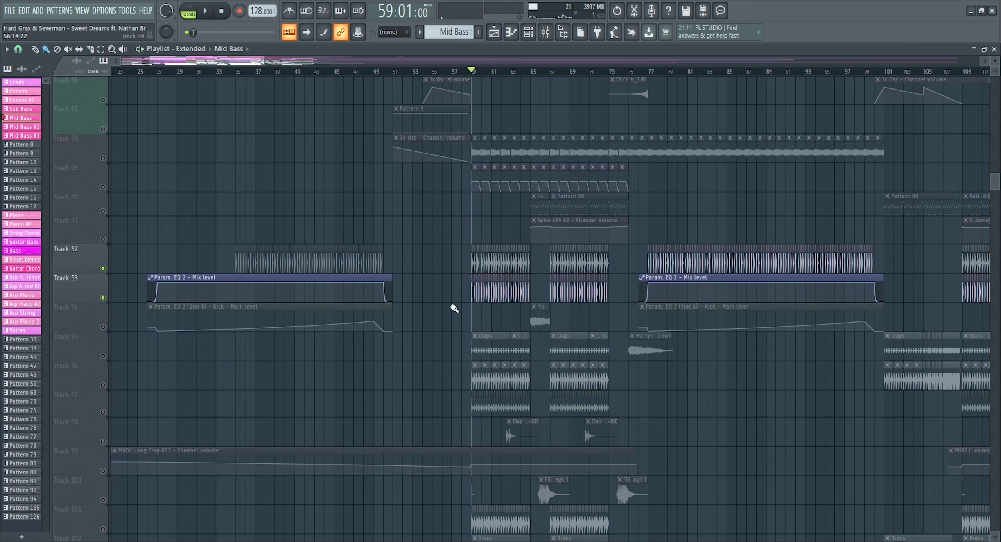
# Step: Add the clap layers on Tracks 95 to 99 to the isolated kick Tracks 92 and 93 during playback from bar 59
pyautogui.click(102, 356)
pyautogui.click(103, 385)
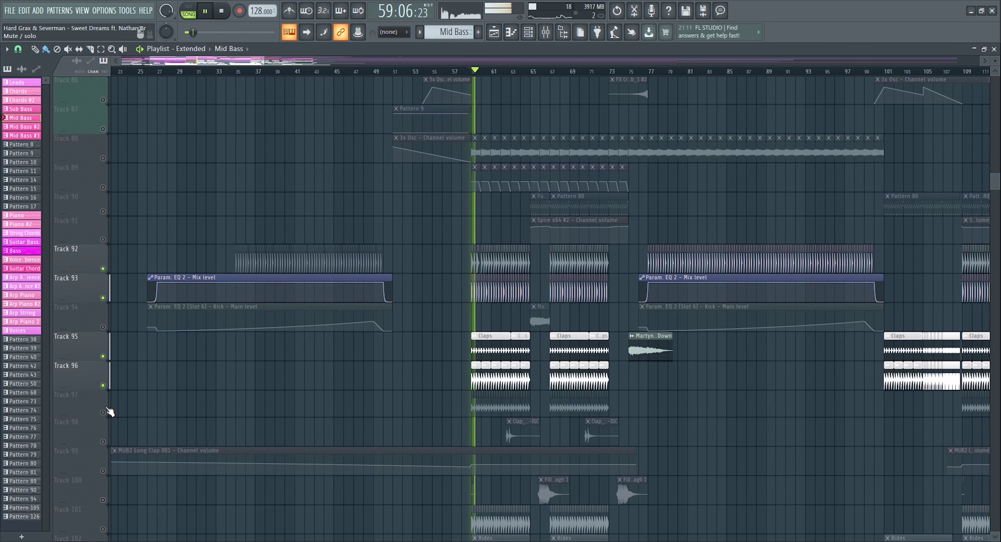
pyautogui.click(103, 412)
pyautogui.click(103, 441)
pyautogui.click(102, 471)
# Step: Bring in the Fill Murtagh 1 clips on Track 100 and the Martyn FX clip with kick automation on Track 94
pyautogui.scroll(-4, 424, 226)
pyautogui.scroll(4, 506, 71)
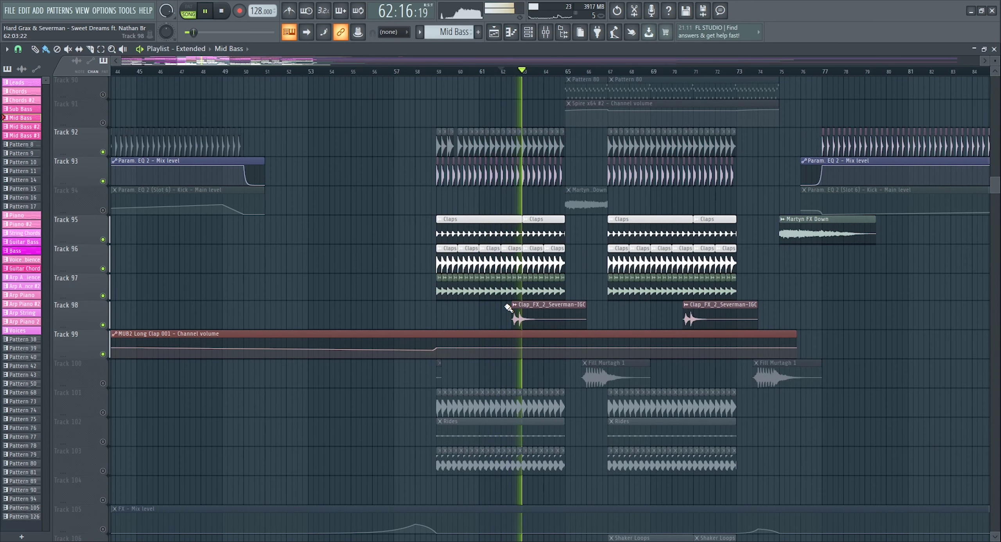
pyautogui.click(103, 383)
pyautogui.click(103, 210)
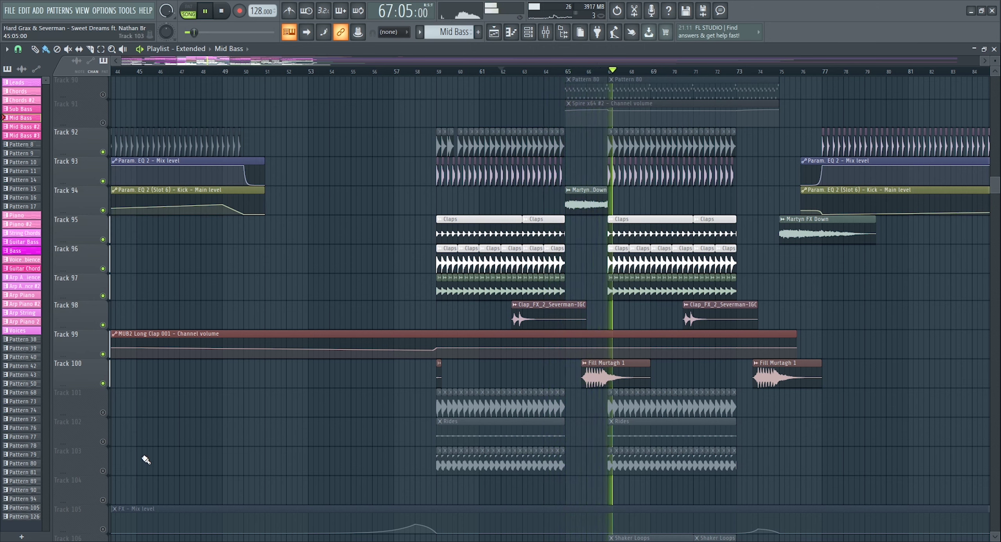
# Step: Bring in the percussion layers on Tracks 101 to 103, including the Rides, during playback
pyautogui.click(111, 416)
pyautogui.click(104, 441)
pyautogui.click(103, 471)
pyautogui.scroll(-6, 315, 444)
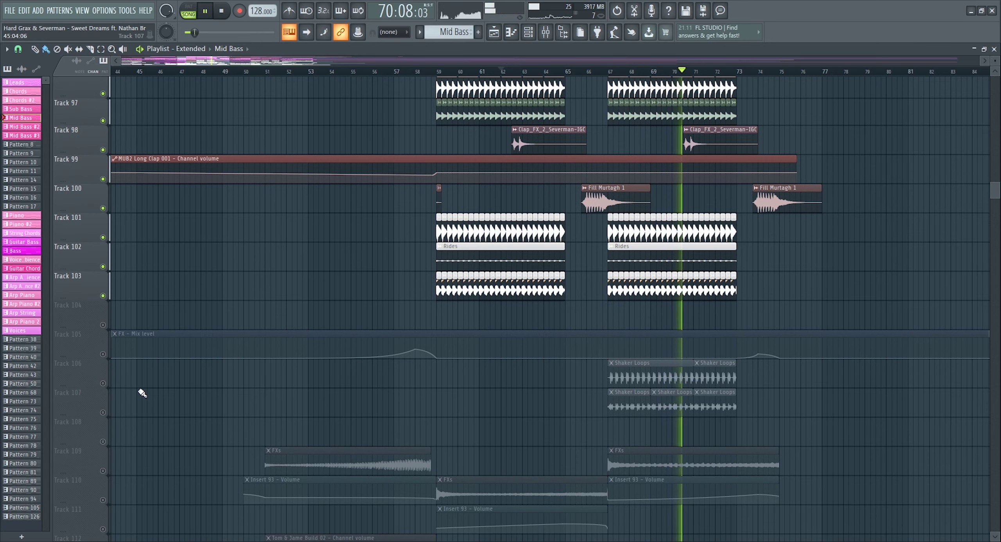
# Step: Add the Shaker Loops layers on Tracks 106 and 107 to the playing percussion, and stop playback
pyautogui.click(103, 383)
pyautogui.click(104, 412)
pyautogui.scroll(-3, 454, 443)
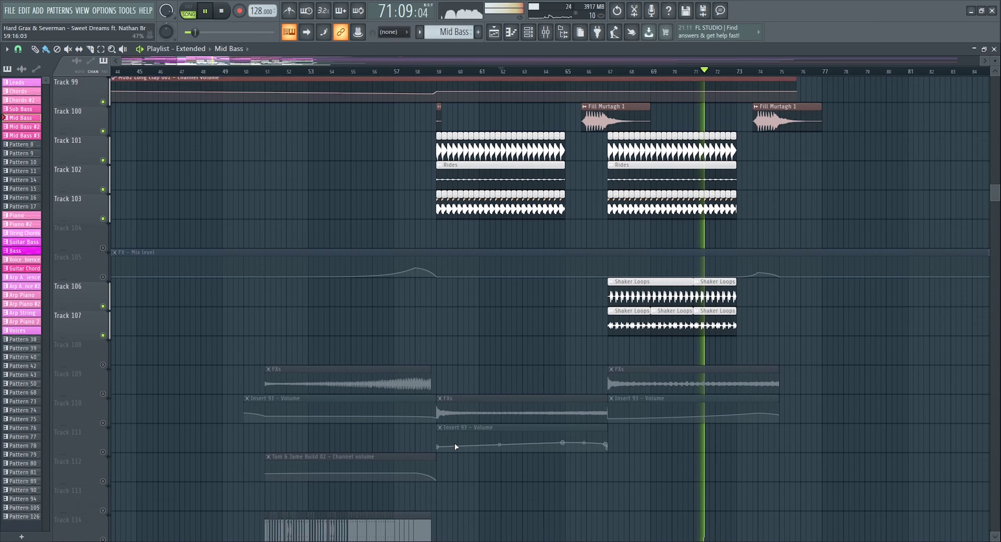
pyautogui.scroll(-2, 485, 398)
pyautogui.press('space')
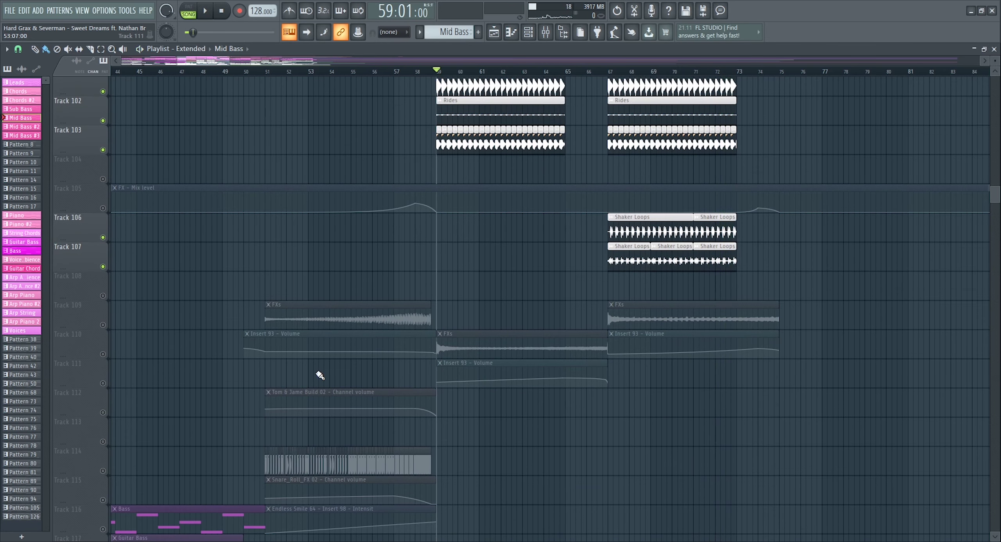
# Step: Bring in the FXs clips and Insert 93 volume automation on Tracks 109 to 111, playing from bar 59
pyautogui.click(102, 354)
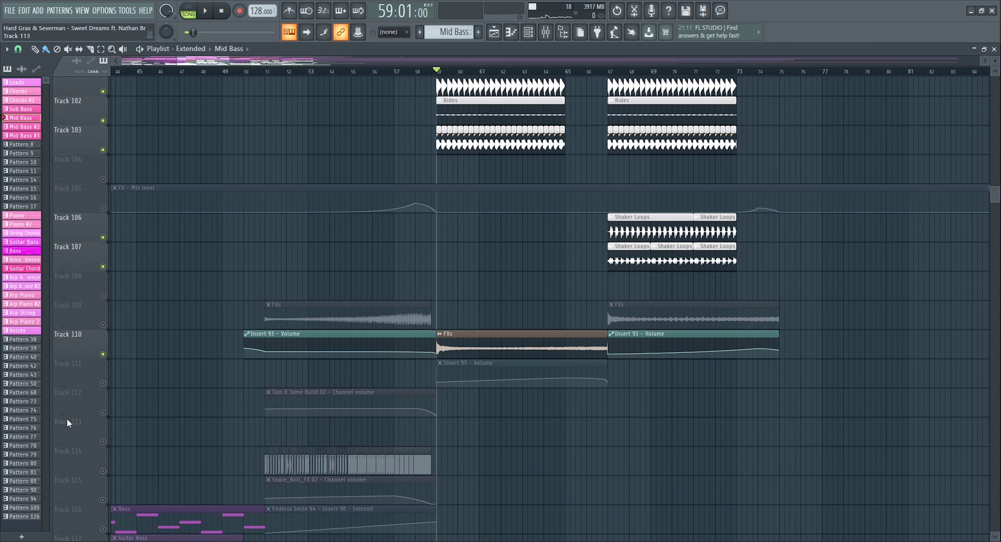
pyautogui.press('space')
pyautogui.click(103, 383)
pyautogui.scroll(-2, 223, 238)
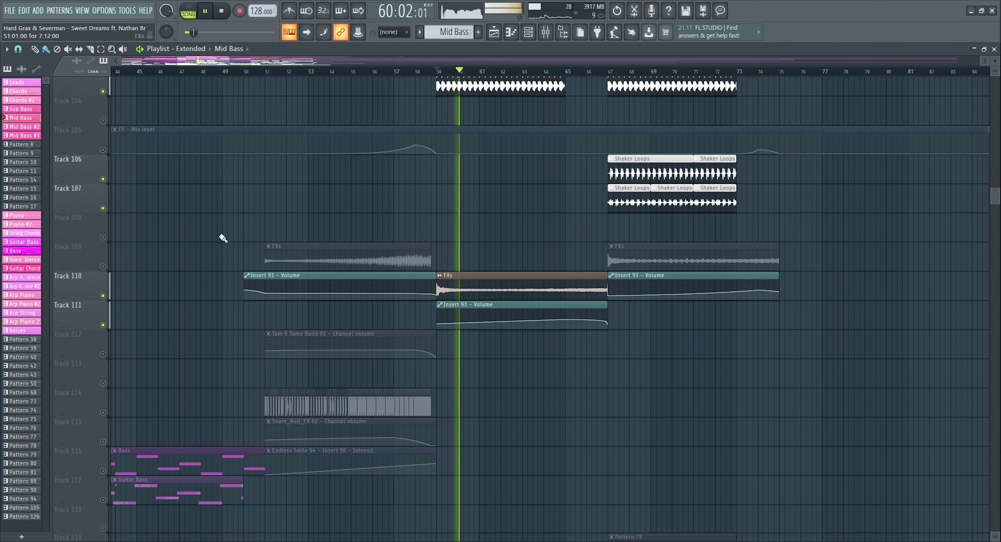
pyautogui.click(103, 266)
pyautogui.scroll(-7, 289, 280)
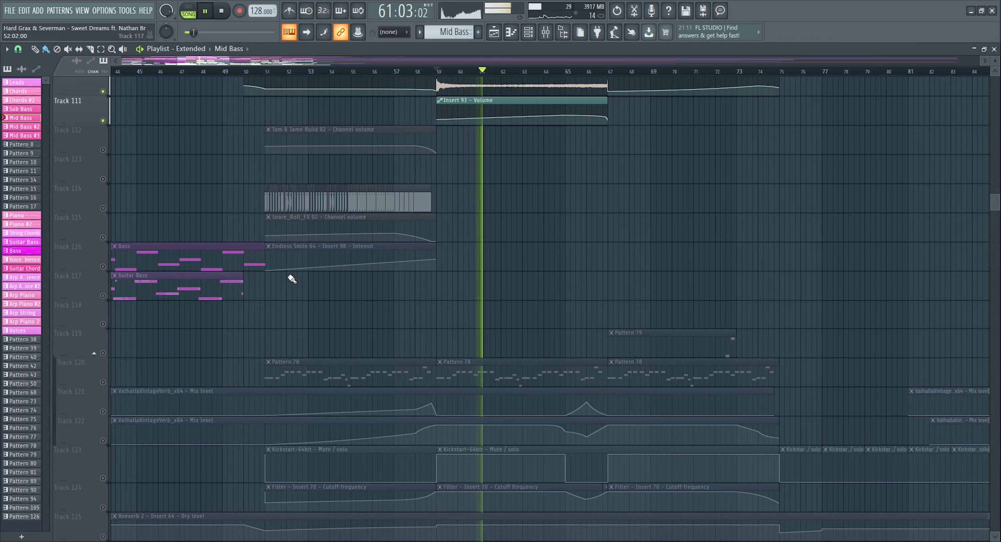
# Step: Isolate Pattern 78 on Track 120 with the reverb, Kickstart and filter automation on Tracks 121 to 125, and play from bar 59
pyautogui.scroll(-3, 291, 278)
pyautogui.scroll(-2, 481, 290)
pyautogui.press('space')
pyautogui.click(103, 236)
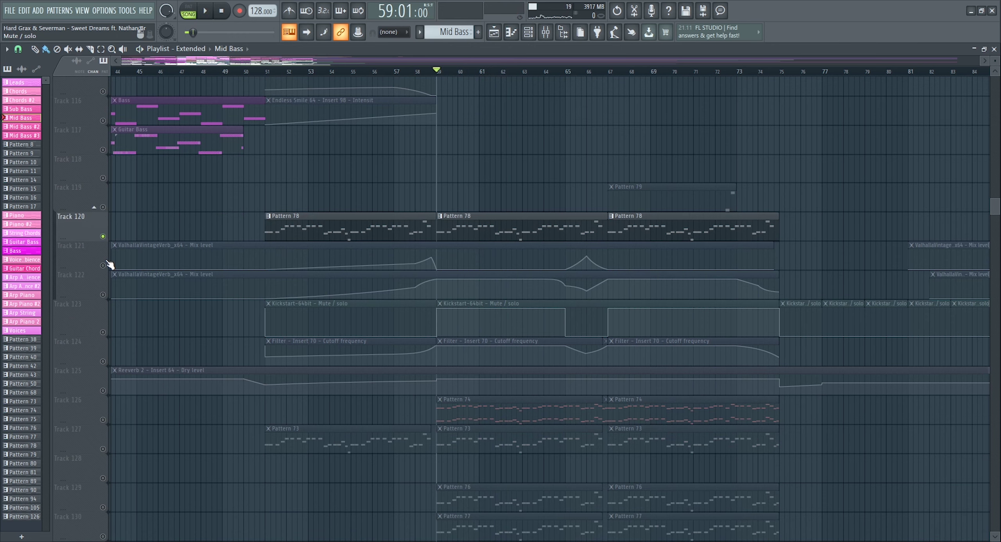
pyautogui.moveTo(101, 268); pyautogui.dragTo(110, 332)
pyautogui.moveTo(108, 369); pyautogui.dragTo(104, 387)
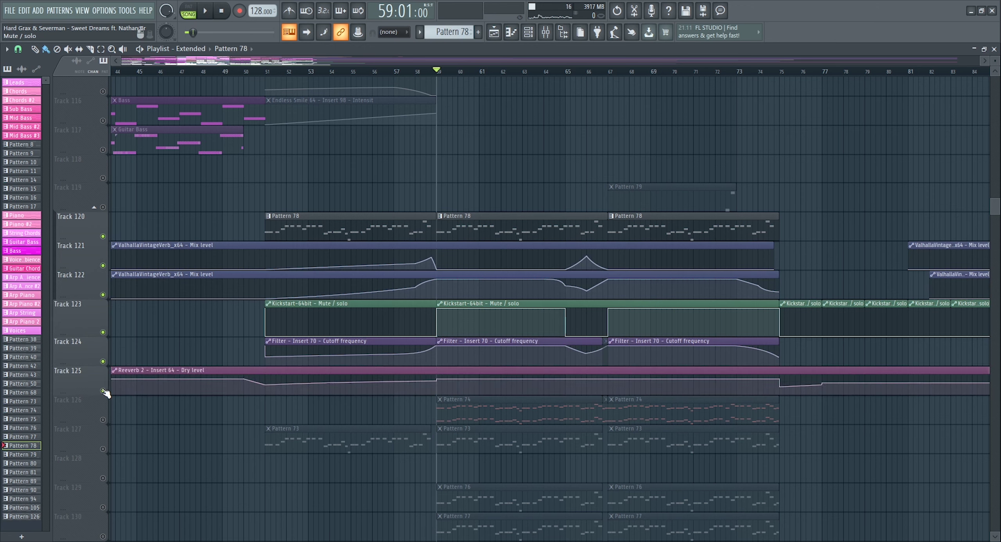
pyautogui.press('space')
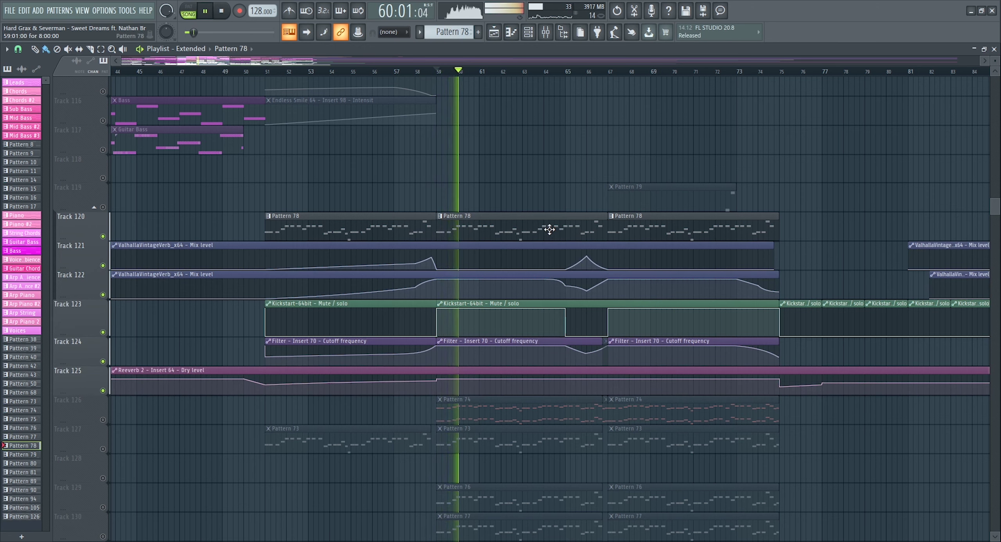
# Step: Bring in Pattern 79 on Track 119, and examine the lead channels in the channel rack during playback
pyautogui.click(103, 207)
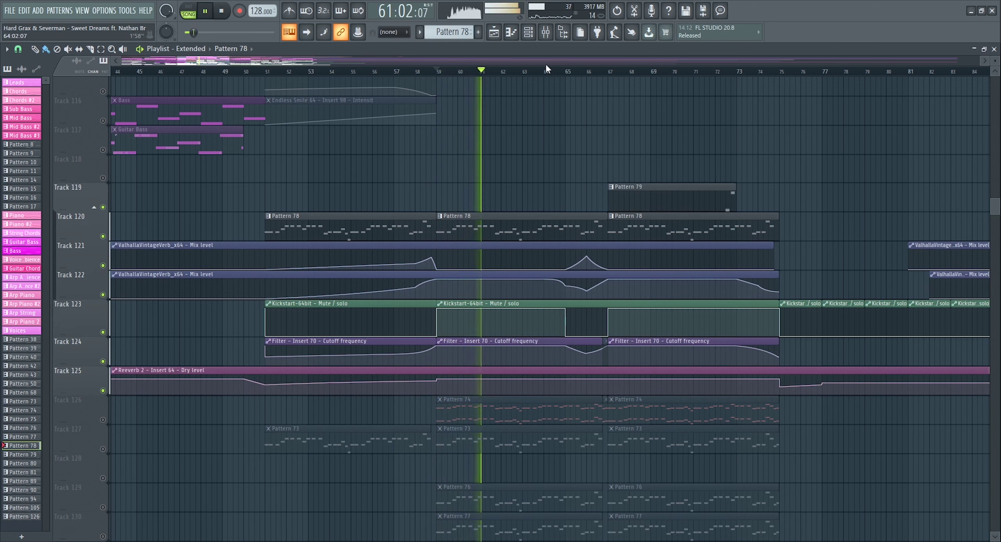
pyautogui.click(528, 32)
pyautogui.scroll(10, 955, 181)
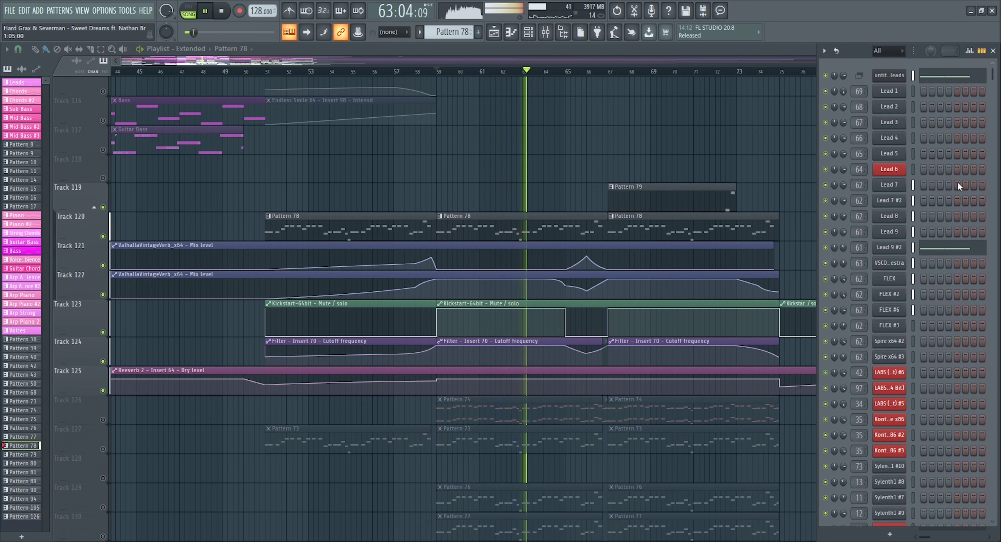
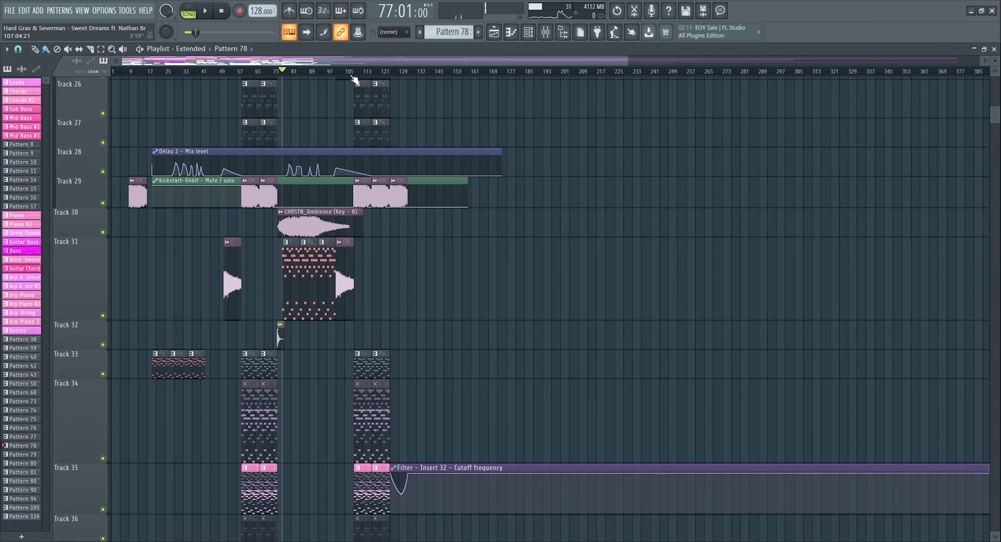
# Step: Isolate the CHRSTN_Ambience clip on Track 30 and play it from bar 83
pyautogui.scroll(6, 327, 76)
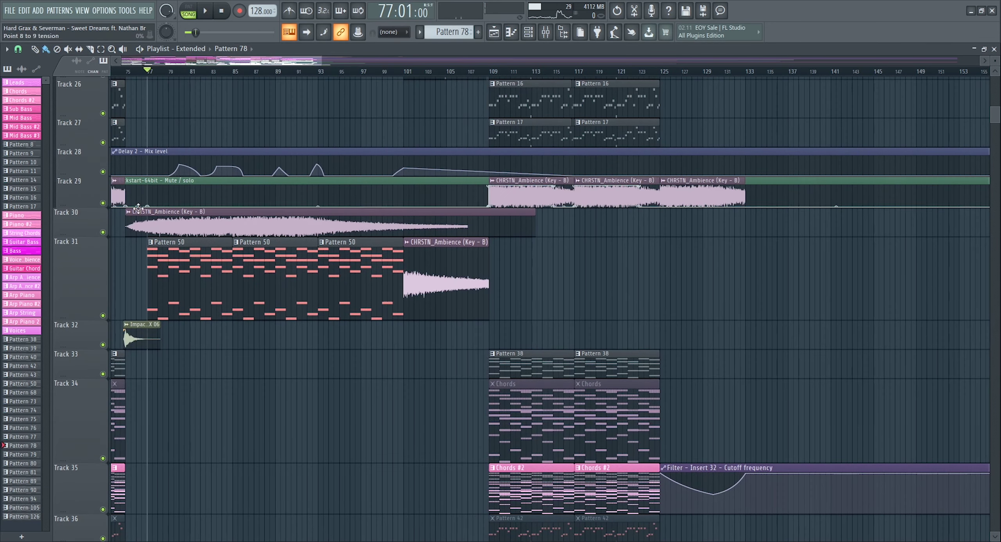
pyautogui.rightClick(102, 232)
pyautogui.moveTo(302, 59); pyautogui.dragTo(275, 63)
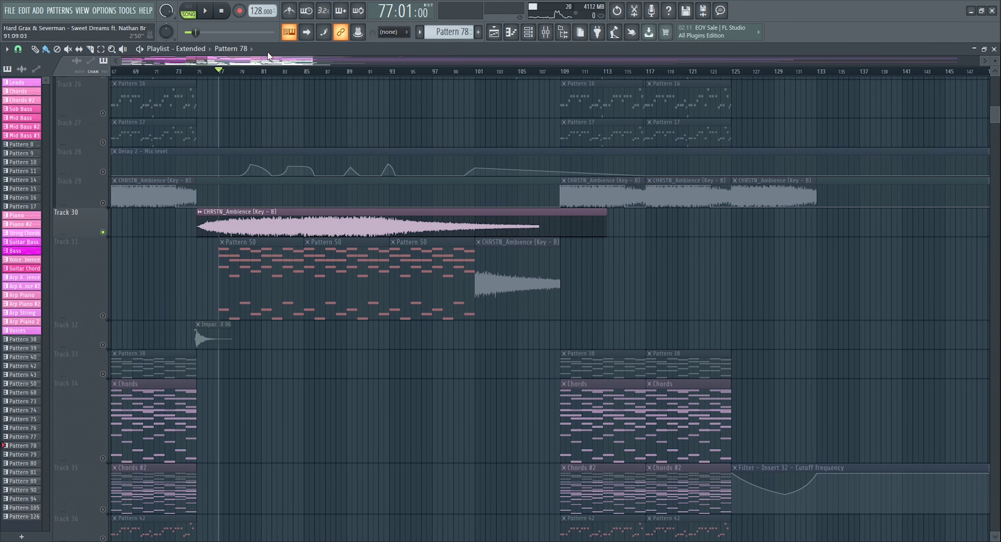
pyautogui.moveTo(281, 61); pyautogui.dragTo(258, 61)
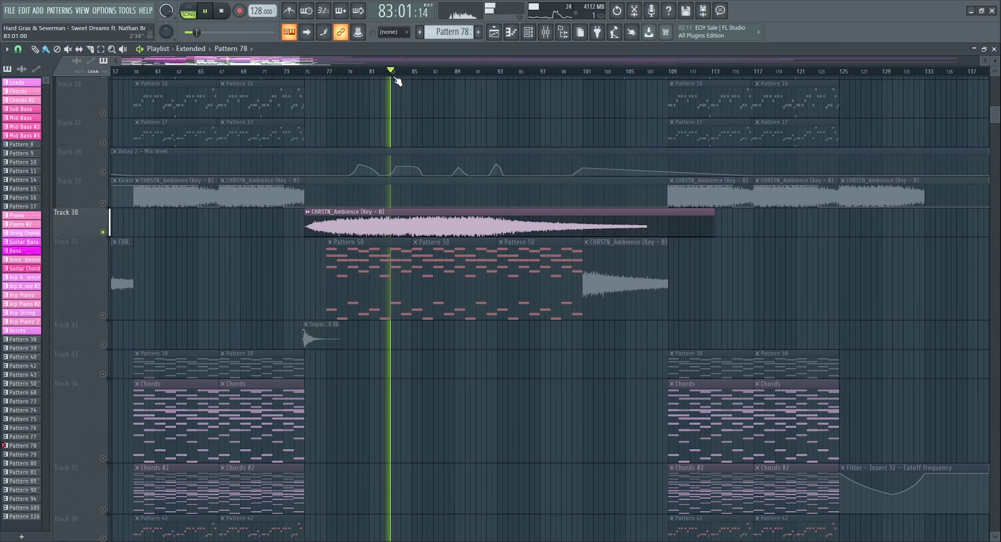
# Step: Bring in the Arp Ambience track with its Pattern 40 and Pattern 39 clips
pyautogui.scroll(-3, 391, 93)
pyautogui.scroll(1, 413, 152)
pyautogui.scroll(-5, 412, 155)
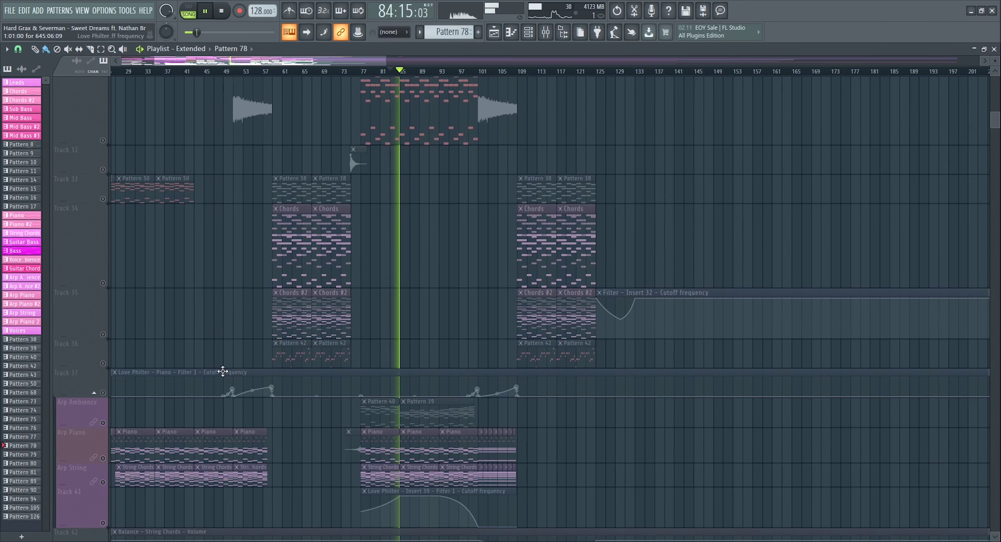
pyautogui.click(102, 423)
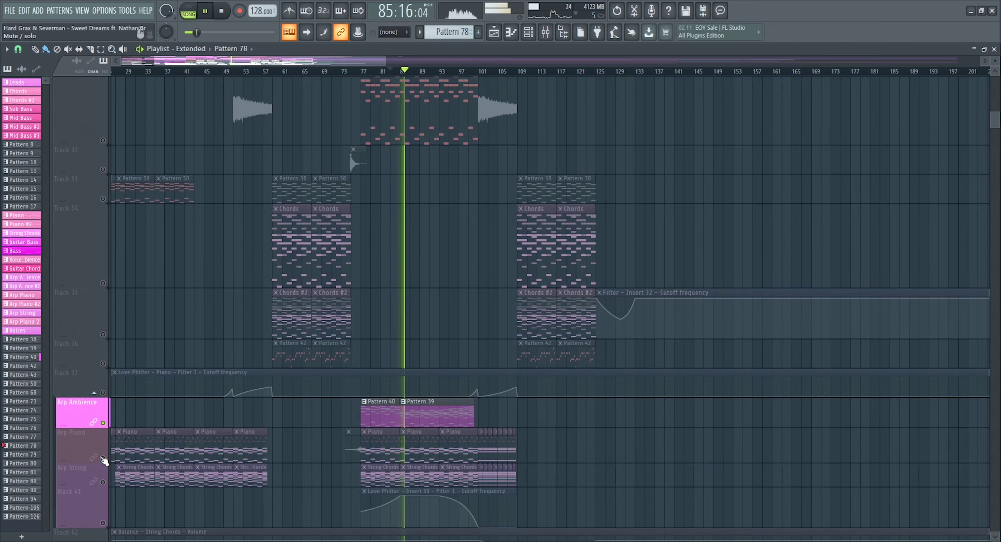
pyautogui.scroll(-2, 291, 430)
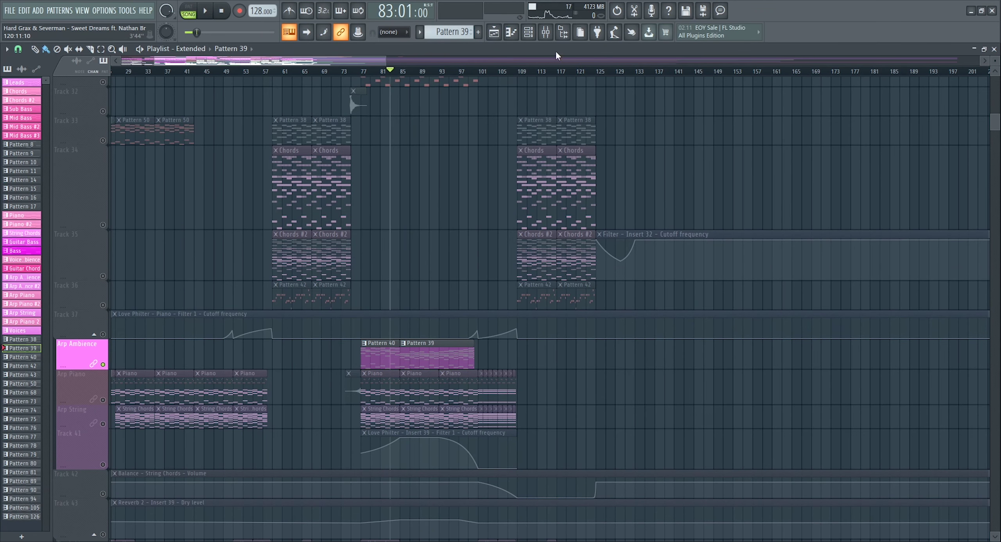
# Step: Play from bar 83, find the FLEX #5 channel in the channel rack and open its instrument
pyautogui.press('space')
pyautogui.press('F6')
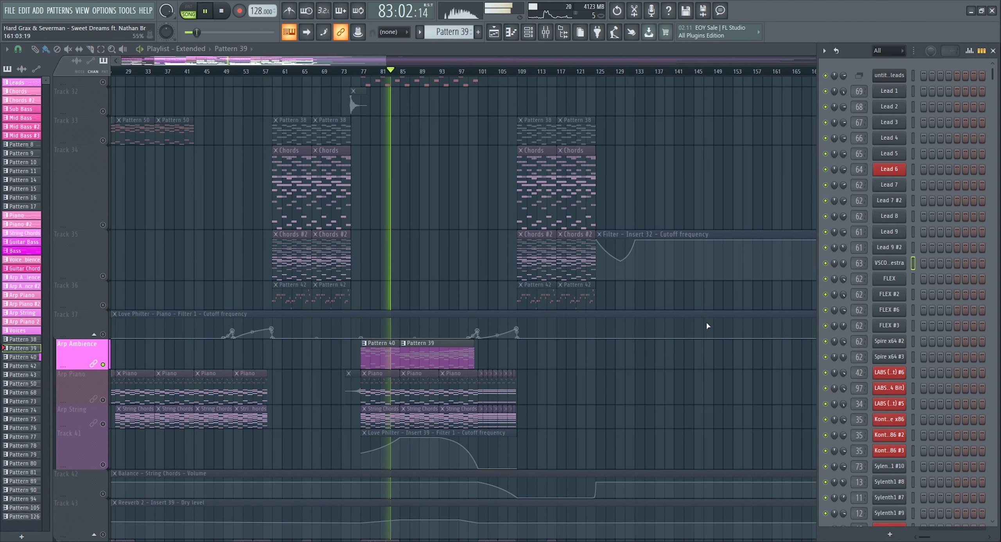
pyautogui.press('F6')
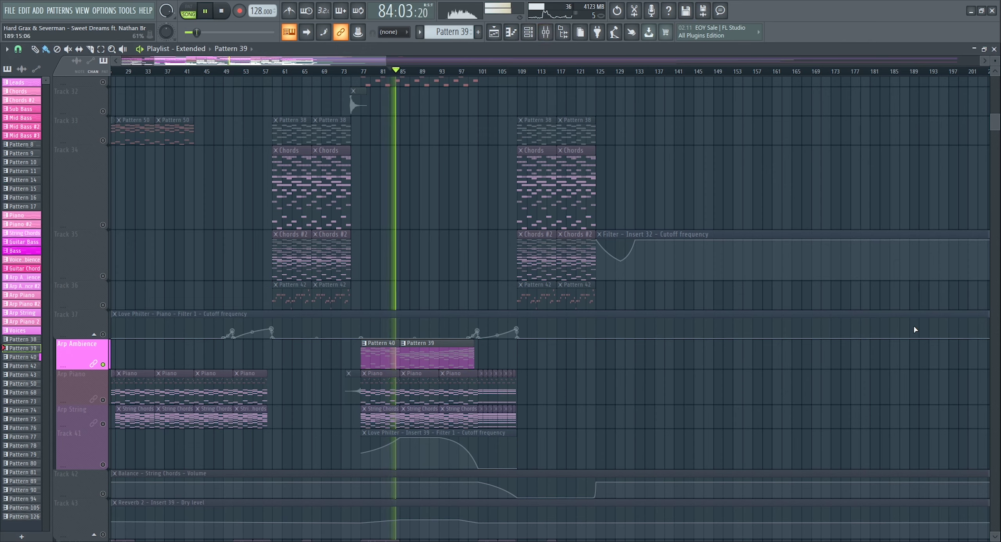
pyautogui.click(529, 33)
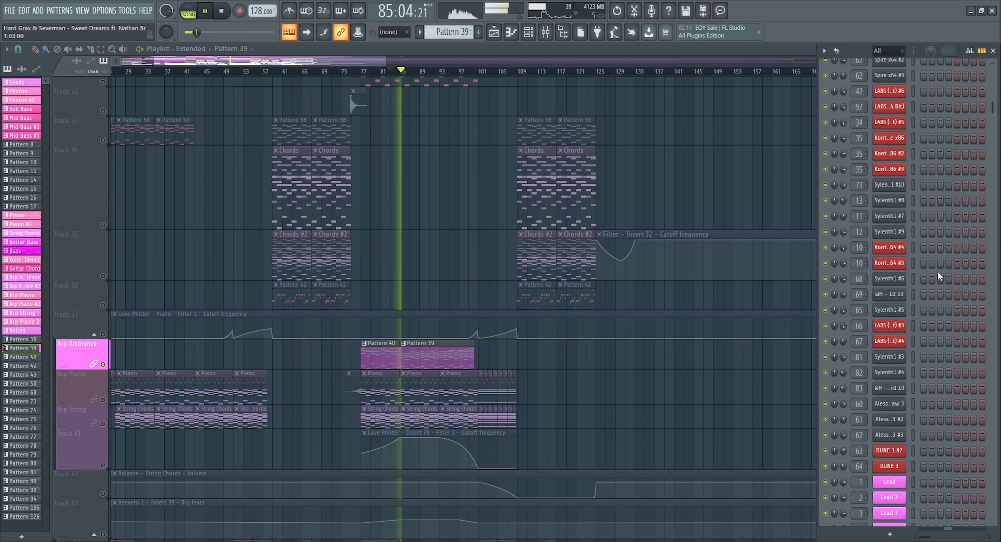
pyautogui.scroll(8, 938, 272)
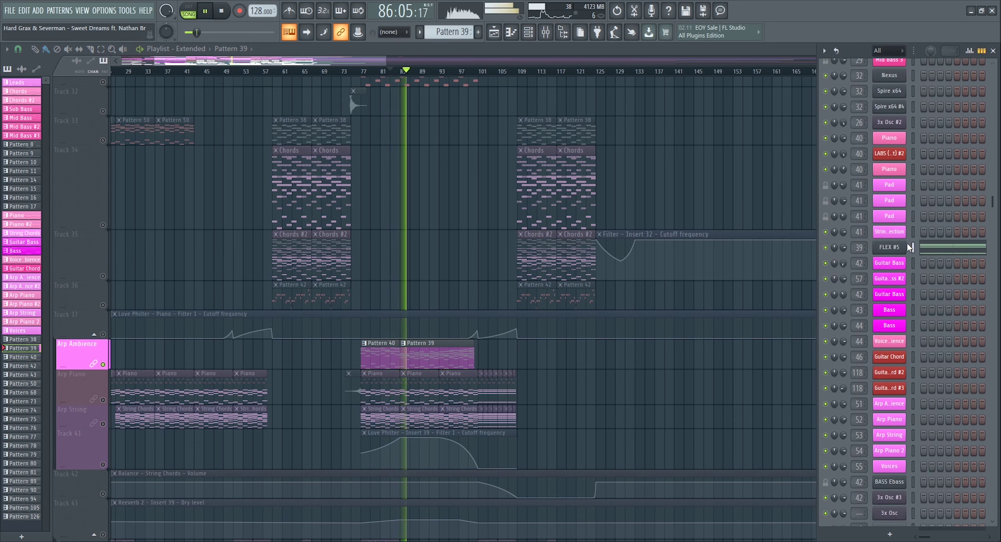
pyautogui.click(895, 248)
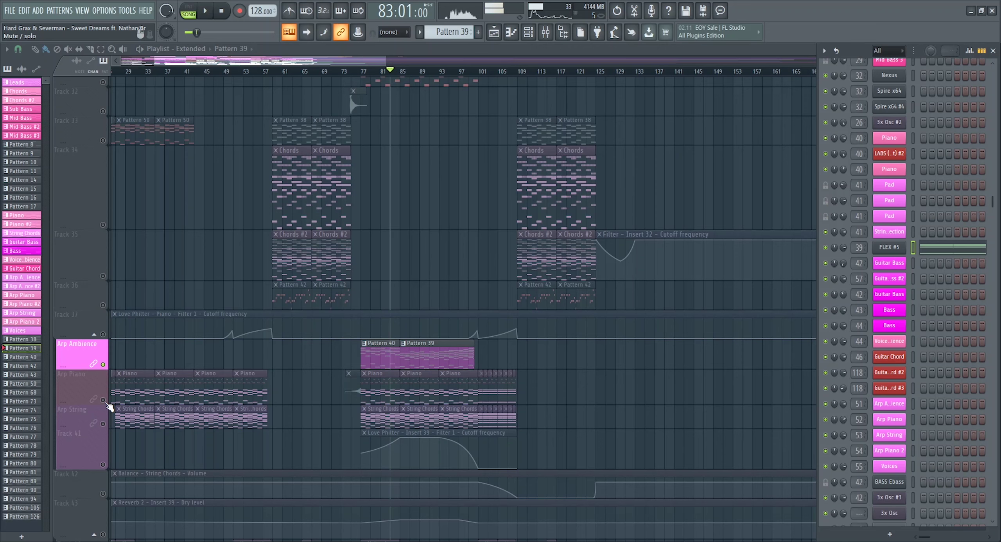
# Step: Add the Arp Piano track to the isolated Arp Ambience track, and play from bar 83
pyautogui.click(106, 402)
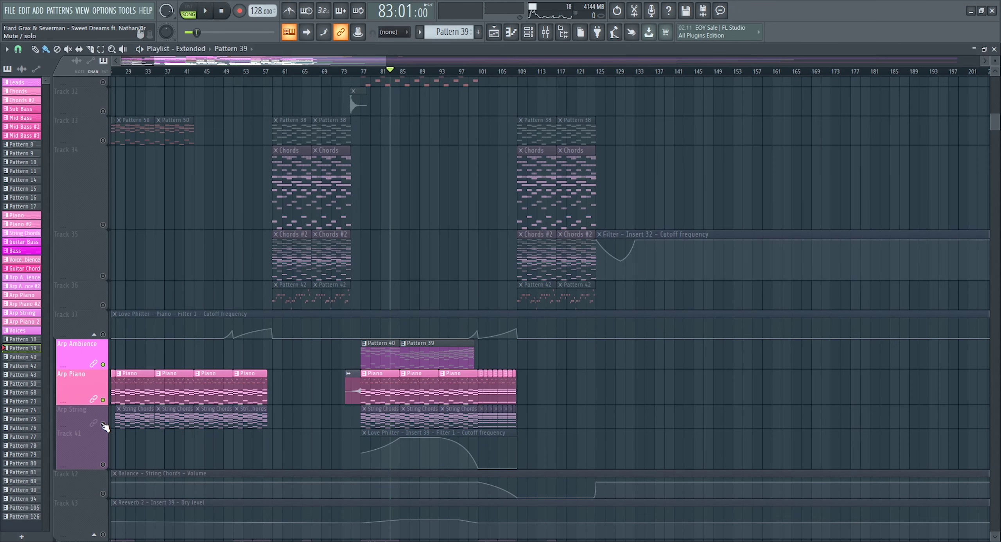
pyautogui.press('space')
pyautogui.scroll(-4, 257, 408)
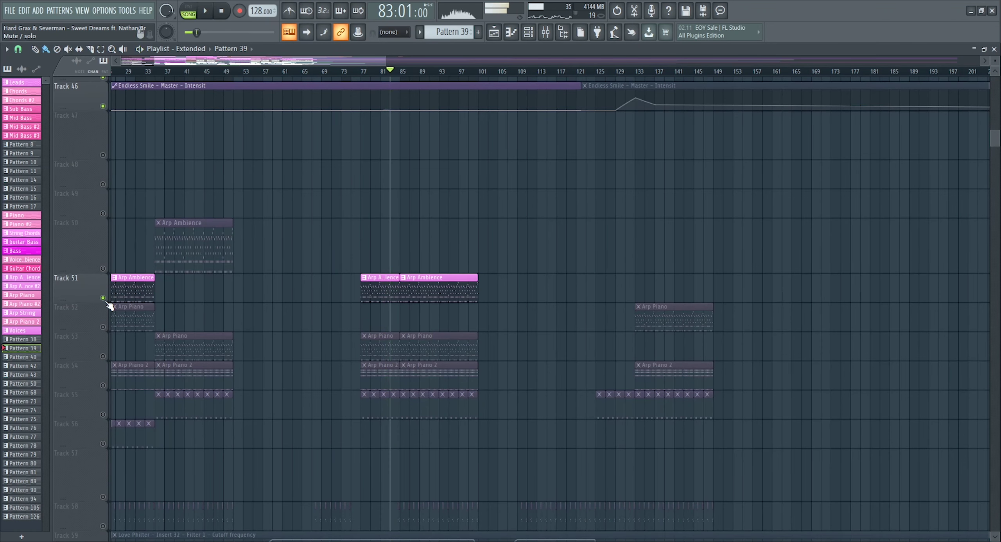
# Step: Add the Arp Piano and Arp Piano 2 clips on Tracks 52 to 54 to Track 51, and listen from bar 83
pyautogui.click(103, 326)
pyautogui.click(102, 385)
pyautogui.scroll(-12, 412, 289)
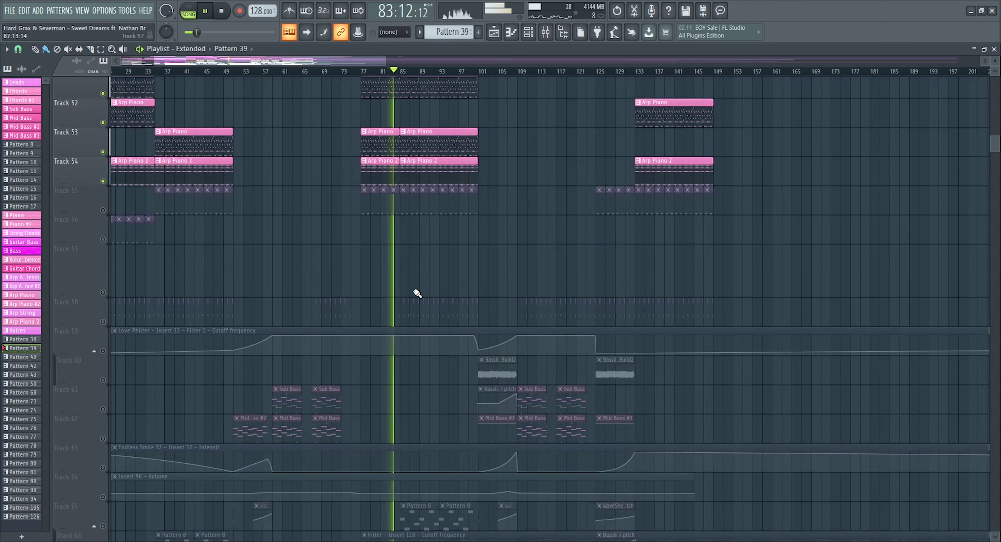
pyautogui.press('space')
pyautogui.scroll(3, 401, 172)
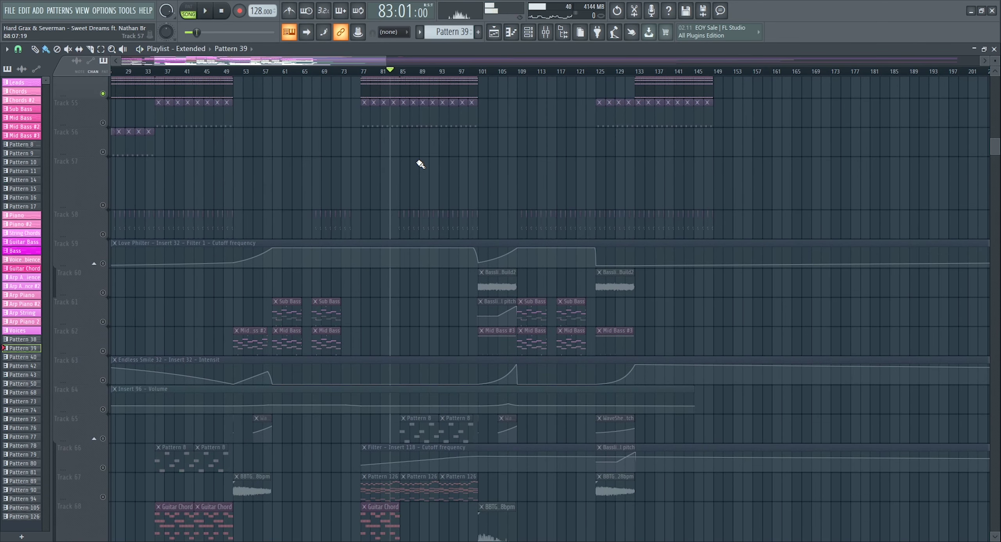
# Step: Isolate Pattern 8 on Track 65 with the Insert 118 filter automation on Track 66, and play from bar 85
pyautogui.scroll(-12, 426, 164)
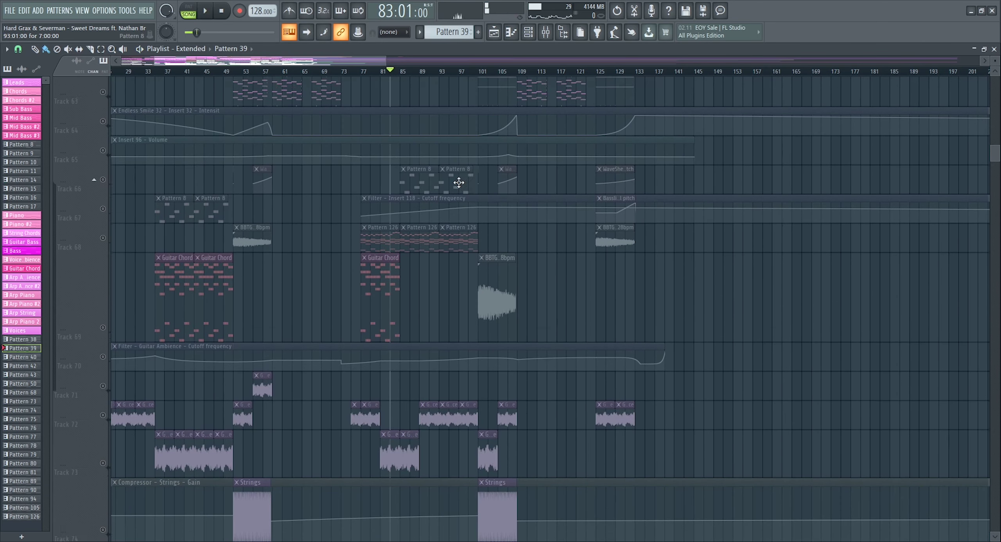
pyautogui.click(102, 205)
pyautogui.click(103, 234)
pyautogui.scroll(4, 413, 74)
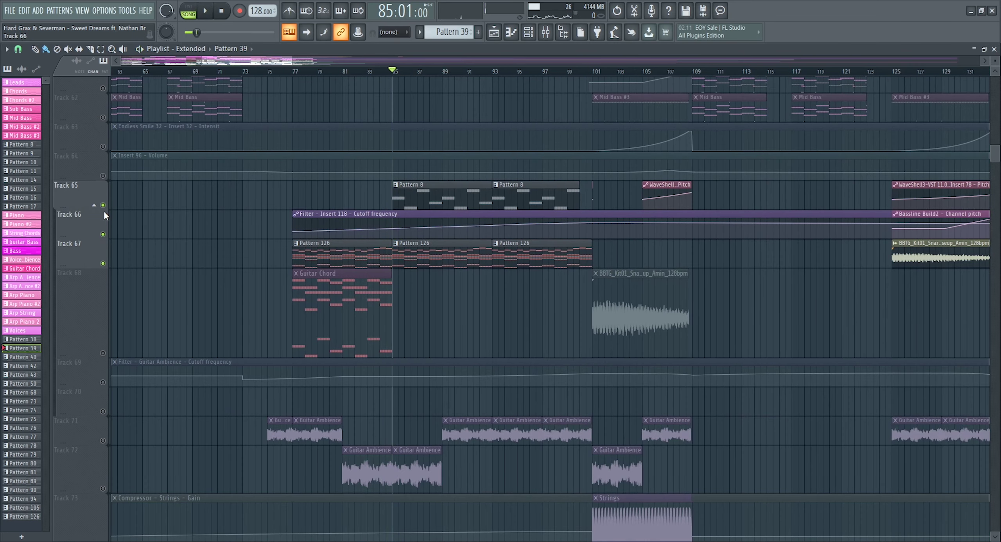
pyautogui.click(103, 263)
pyautogui.scroll(-3, 434, 79)
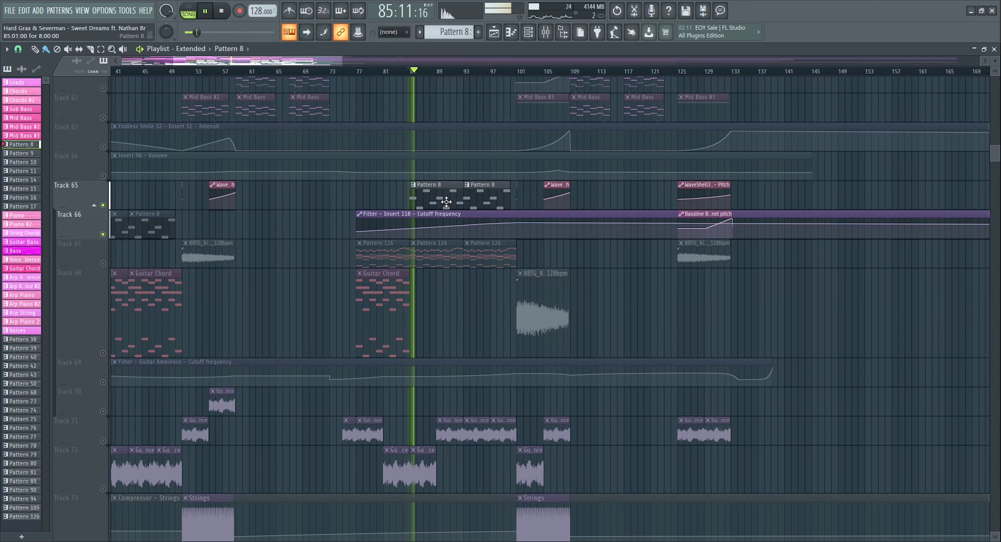
# Step: Find Pattern 8's sounding channel, 3x Osc #3, in the channel rack, stop playback and open its instrument
pyautogui.click(528, 32)
pyautogui.scroll(-3, 977, 423)
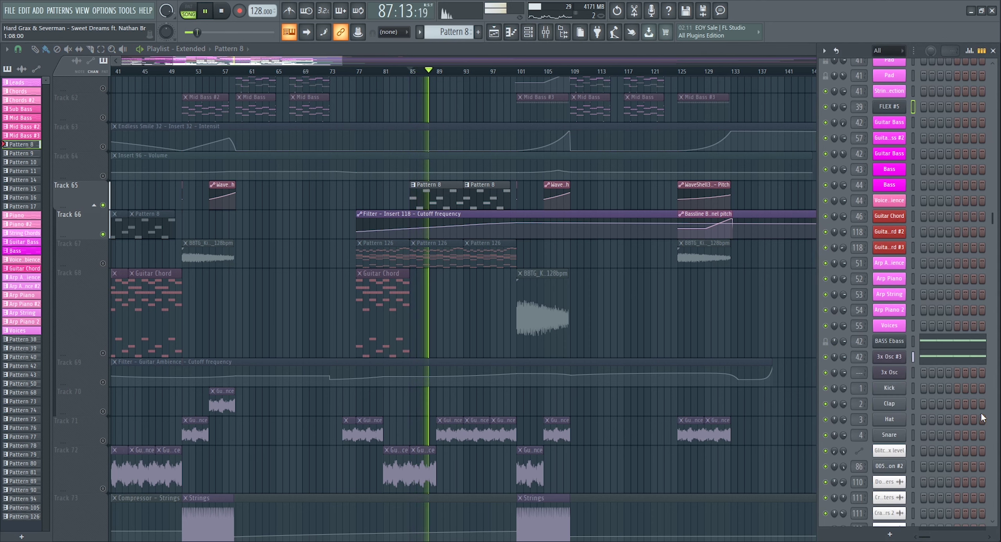
pyautogui.press('space')
pyautogui.click(894, 357)
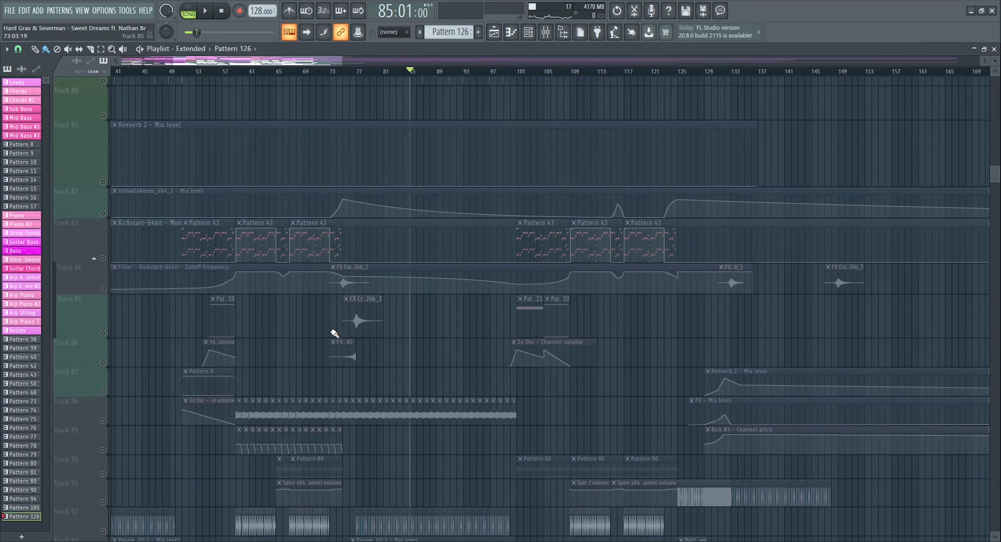
# Step: Isolate the kick layers and their Param. EQ 2 automation on Tracks 92 to 94
pyautogui.scroll(-5, 330, 334)
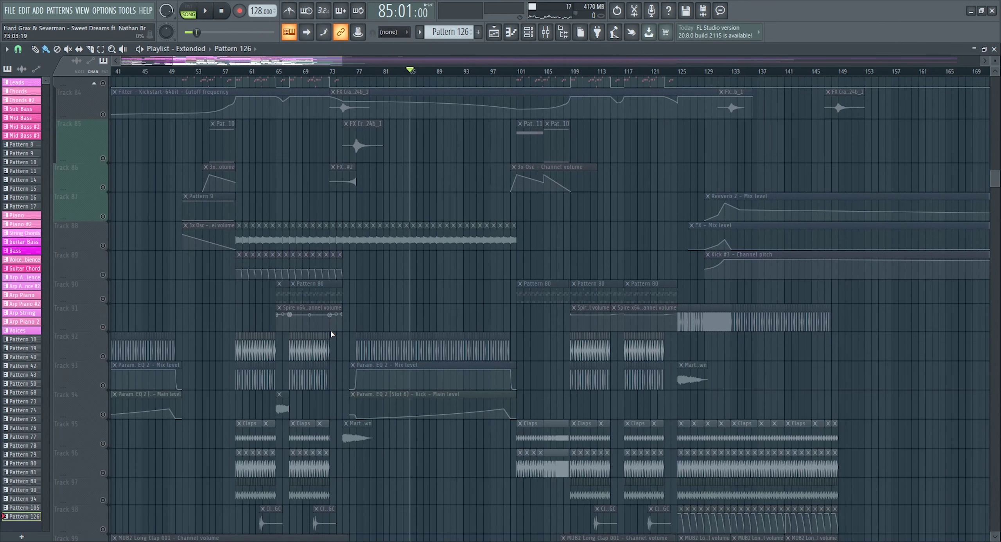
pyautogui.scroll(-3, 331, 335)
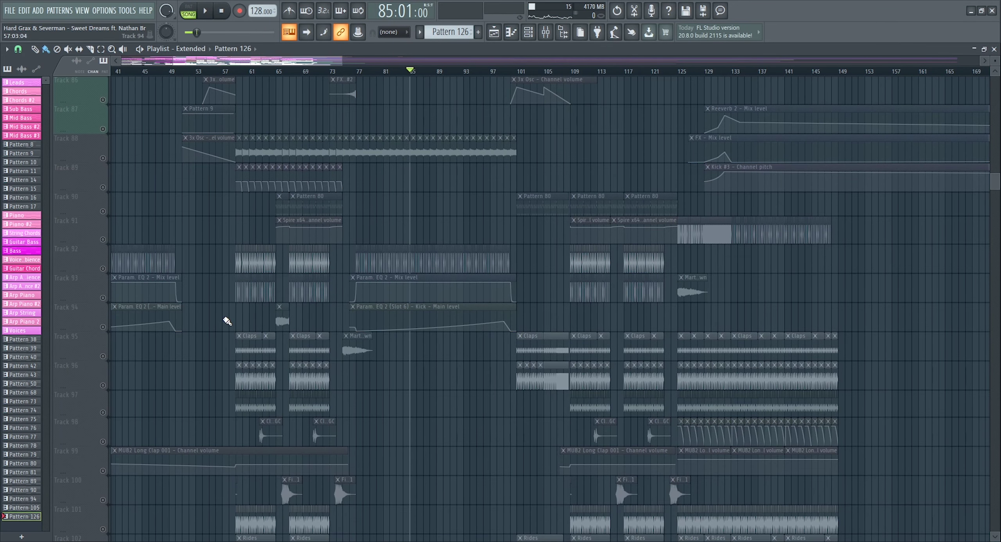
pyautogui.click(103, 298)
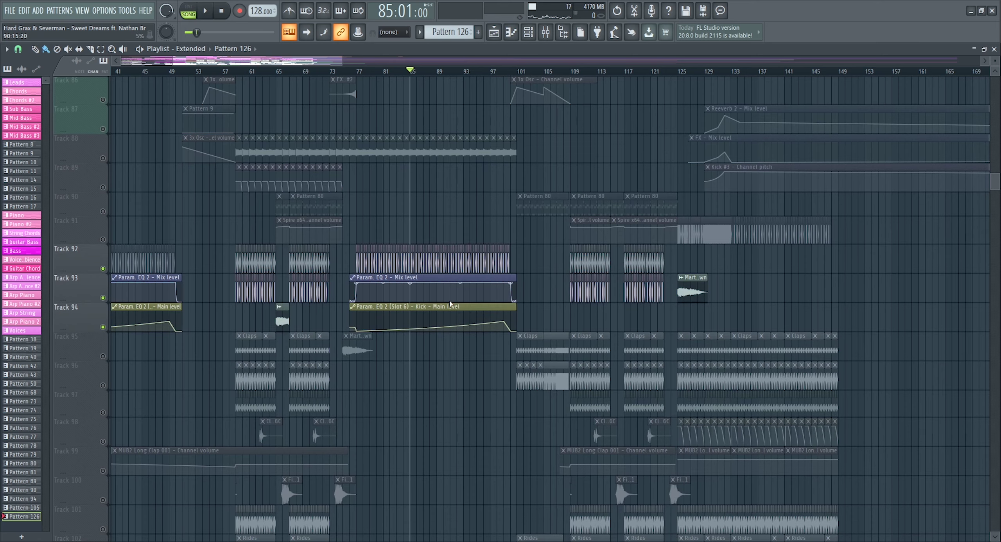
# Step: Add Pattern 8 on Track 65 and the Insert 118 filter automation on Track 66 to the isolated kick layers, and listen from bar 85
pyautogui.scroll(20, 457, 266)
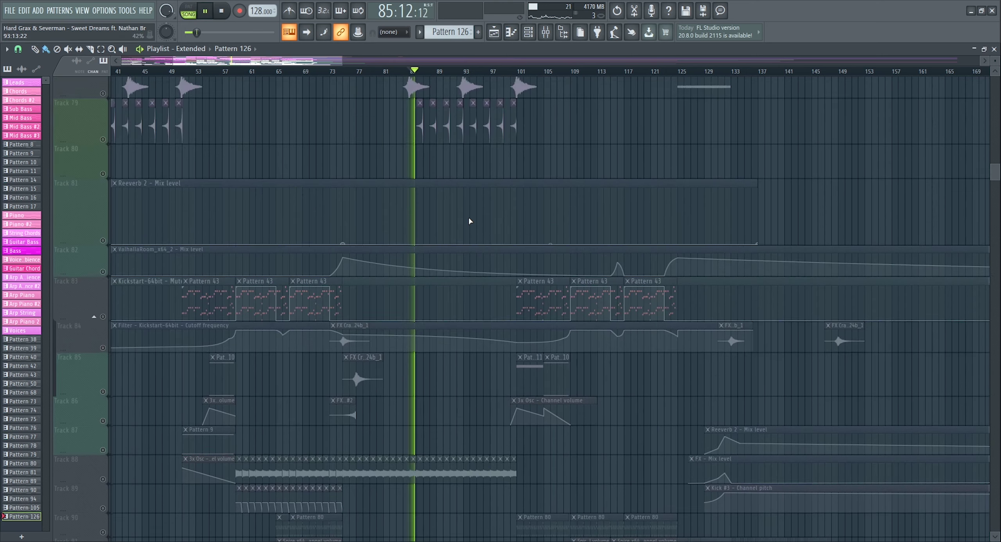
pyautogui.scroll(10, 434, 259)
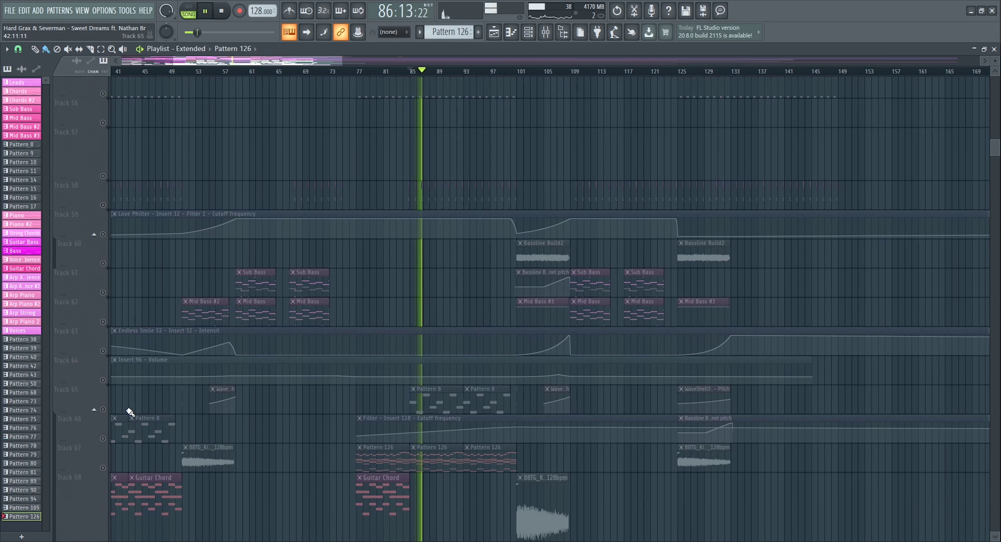
pyautogui.click(104, 438)
pyautogui.scroll(-14, 398, 404)
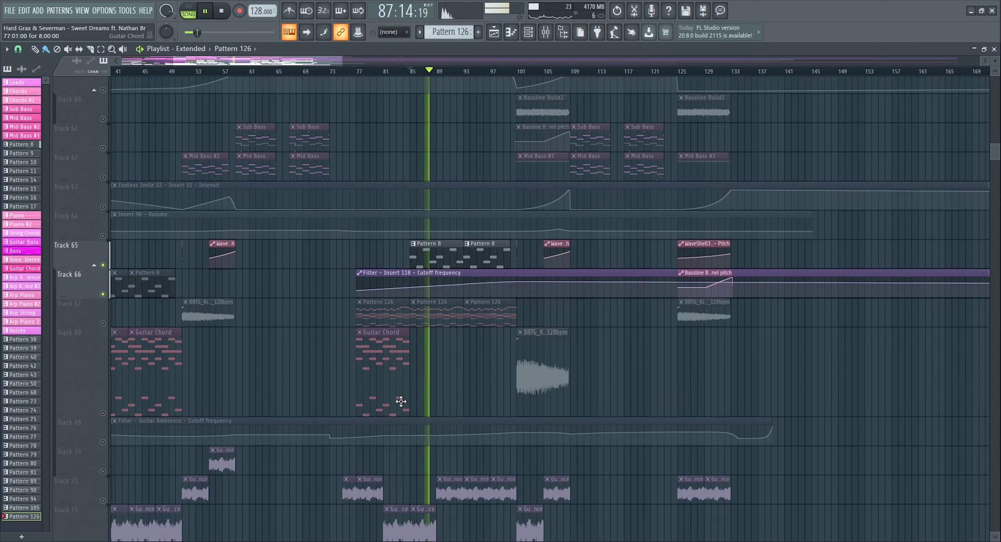
pyautogui.scroll(-20, 407, 395)
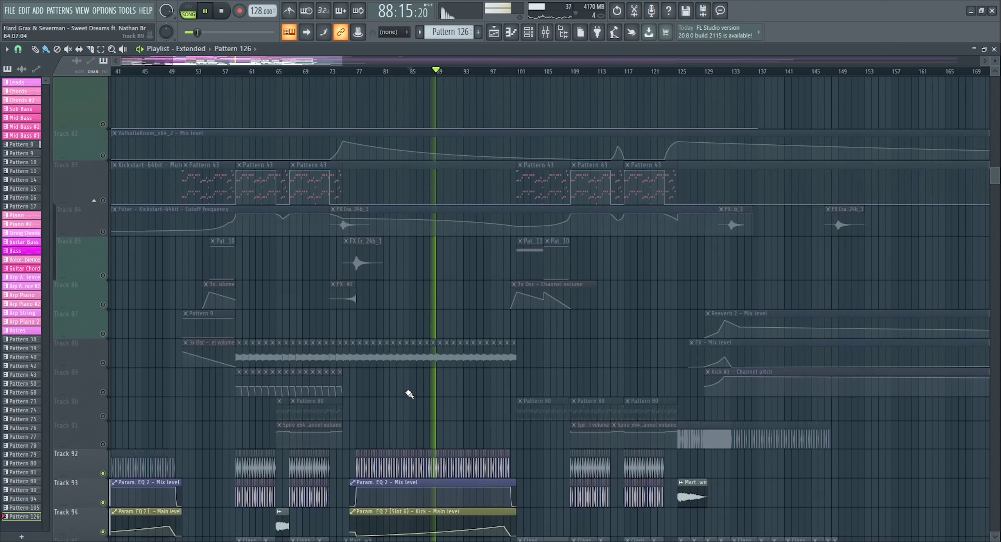
# Step: Look through the Guitar Bass, percussion and effects layers on Tracks 111 to 156 around bar 85
pyautogui.scroll(6, 410, 392)
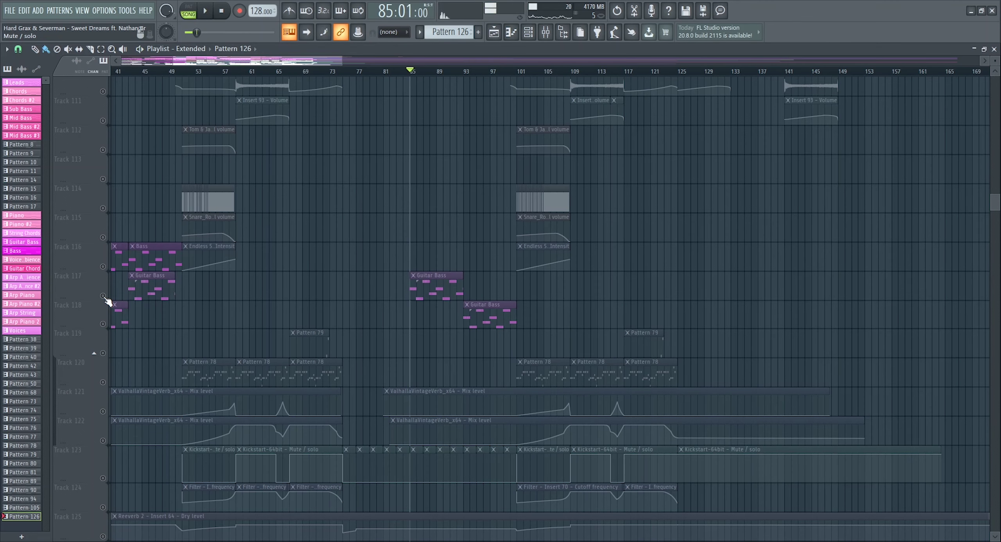
pyautogui.scroll(-12, 187, 289)
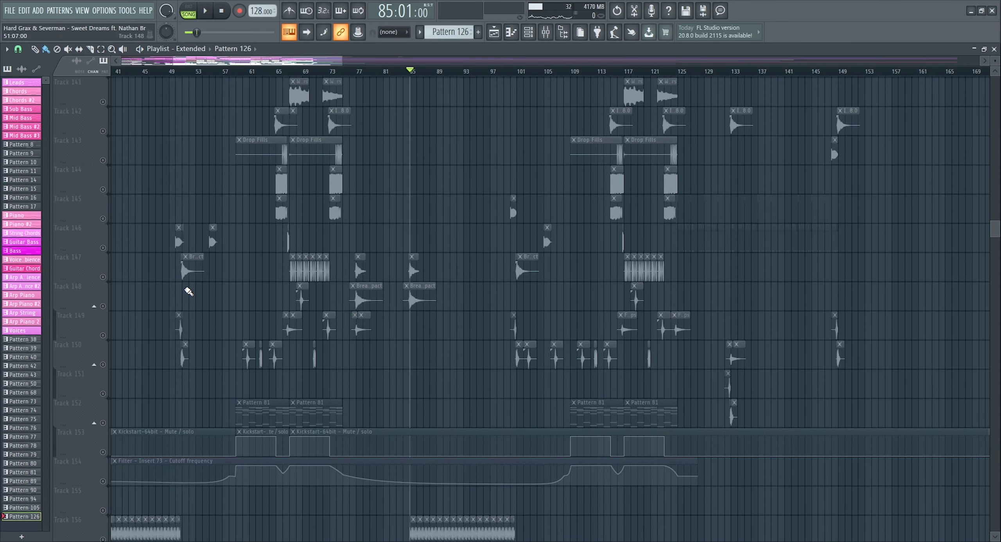
pyautogui.scroll(-3, 185, 289)
pyautogui.scroll(2, 185, 290)
pyautogui.scroll(-2, 262, 325)
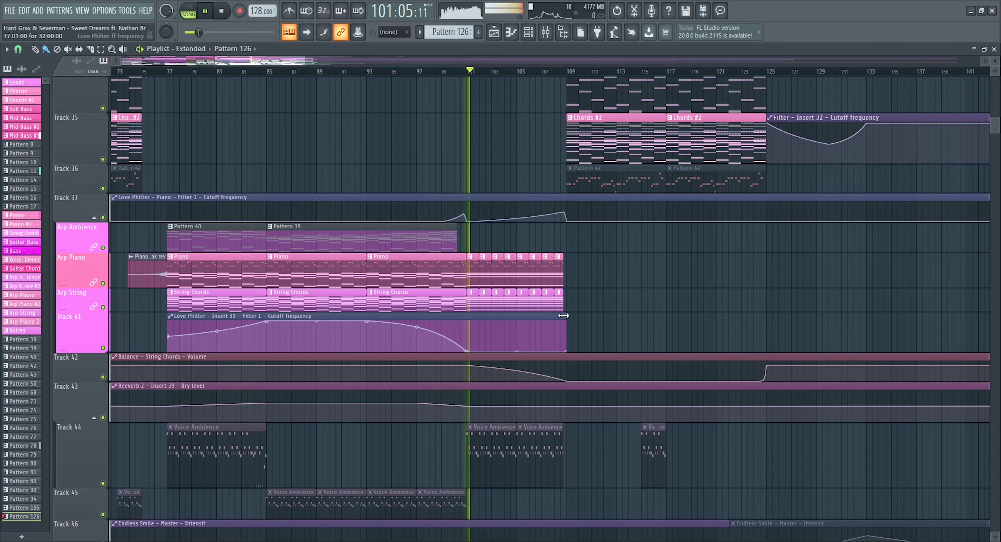
# Step: Follow the second build-up from bar 101, examining its bass, snare, guitar and strings layers and automation on Tracks 44 to 77
pyautogui.scroll(-15, 562, 315)
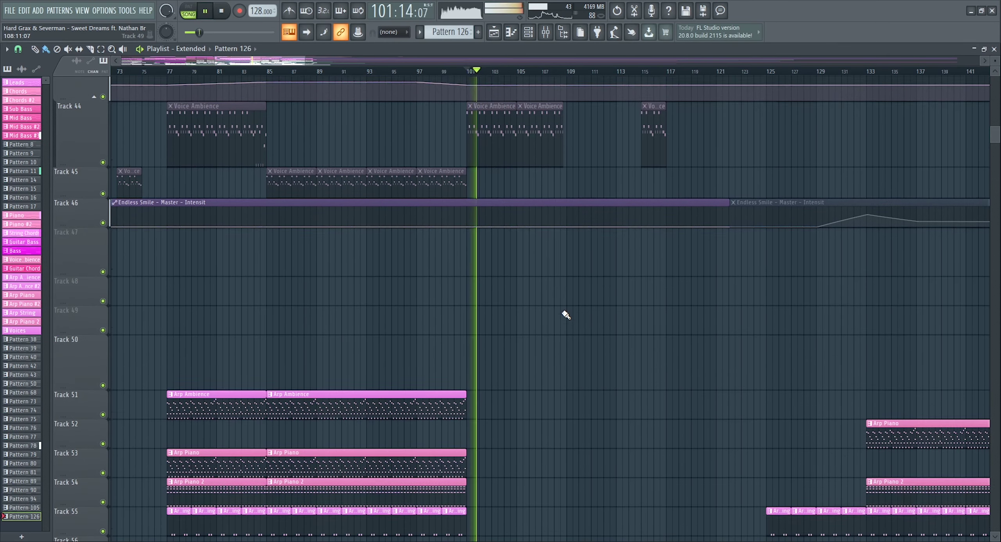
pyautogui.scroll(-6, 566, 314)
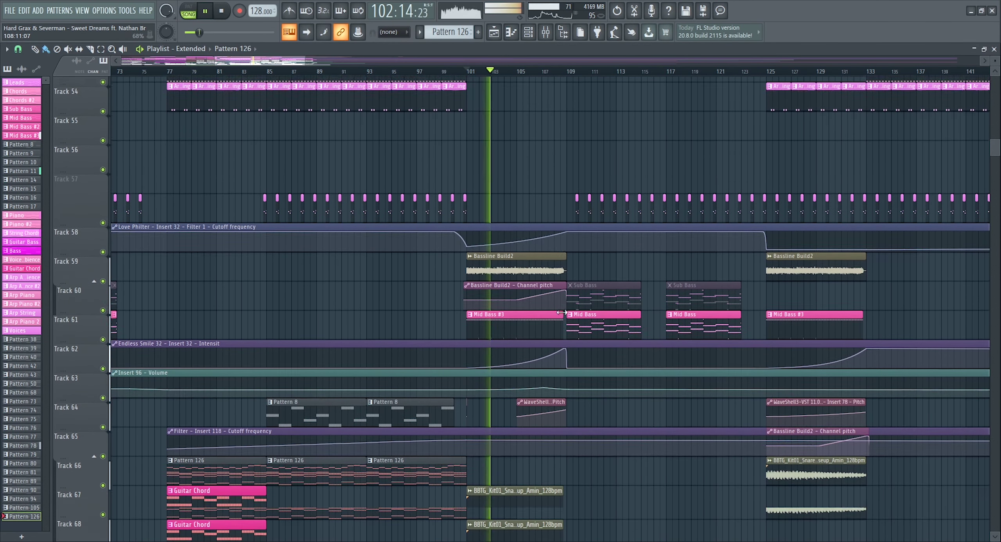
pyautogui.scroll(-9, 567, 307)
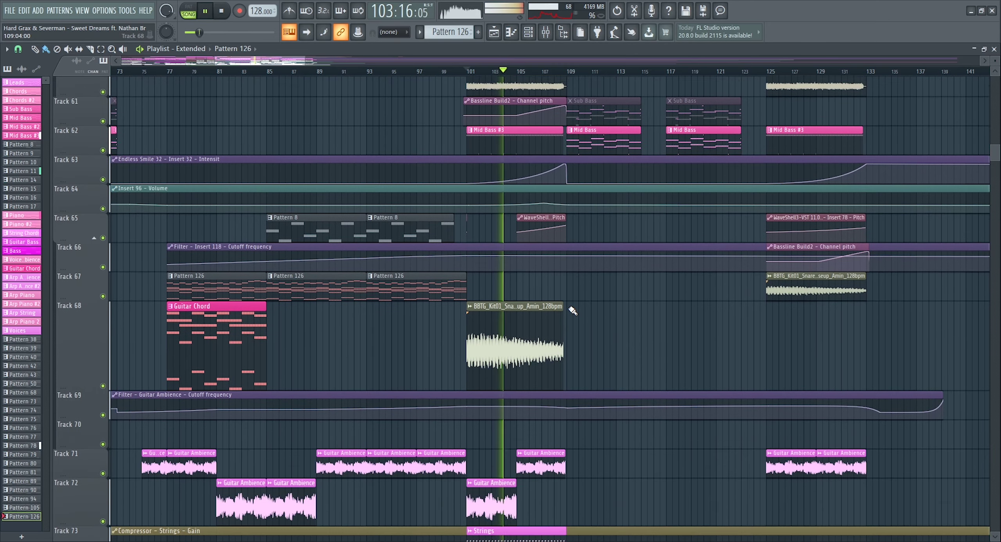
pyautogui.scroll(-2, 571, 311)
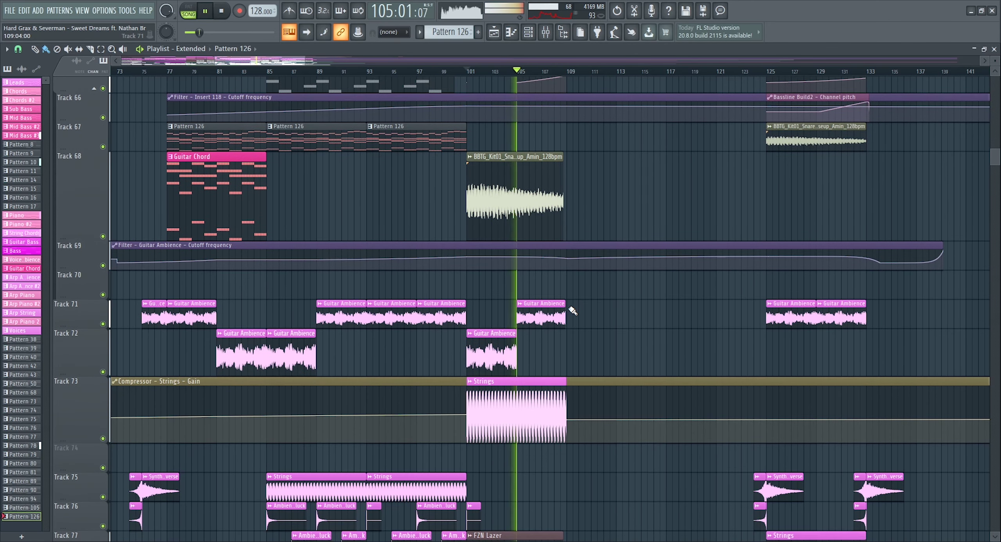
pyautogui.scroll(5, 571, 309)
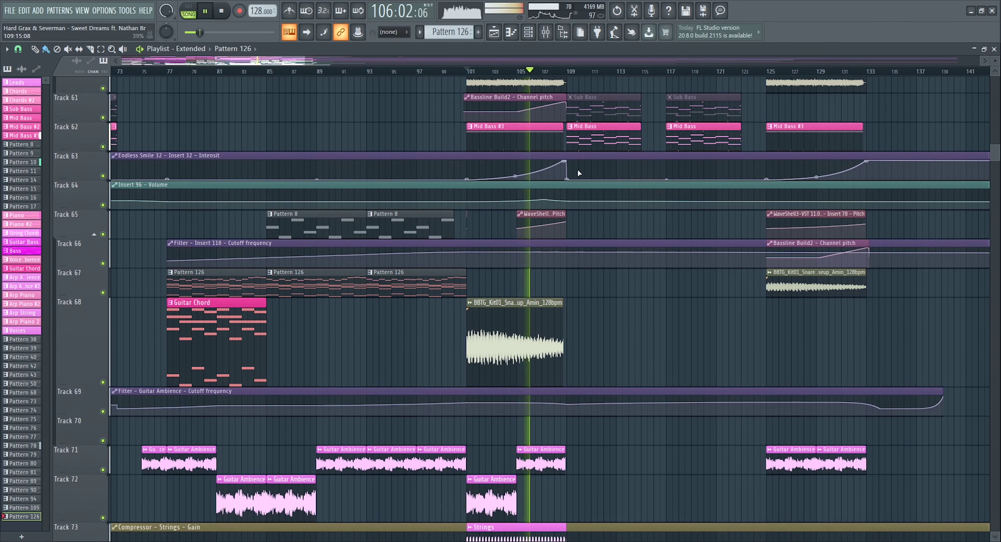
pyautogui.scroll(8, 604, 181)
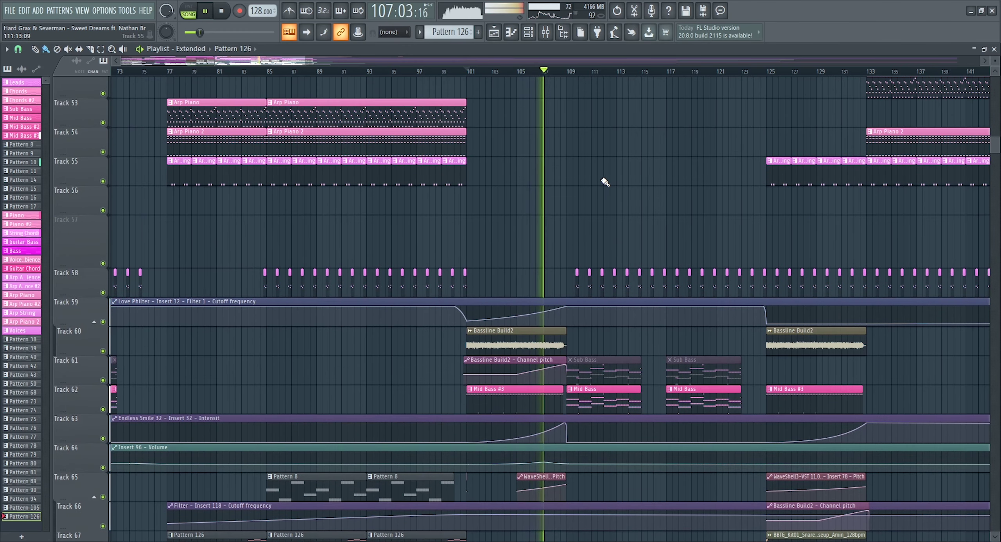
# Step: Add Mid Bass #3 on Track 62 and the automation on Tracks 59 and 63 to 65 to the isolated Bassline Build2, and listen from bar 101
pyautogui.scroll(-3, 563, 391)
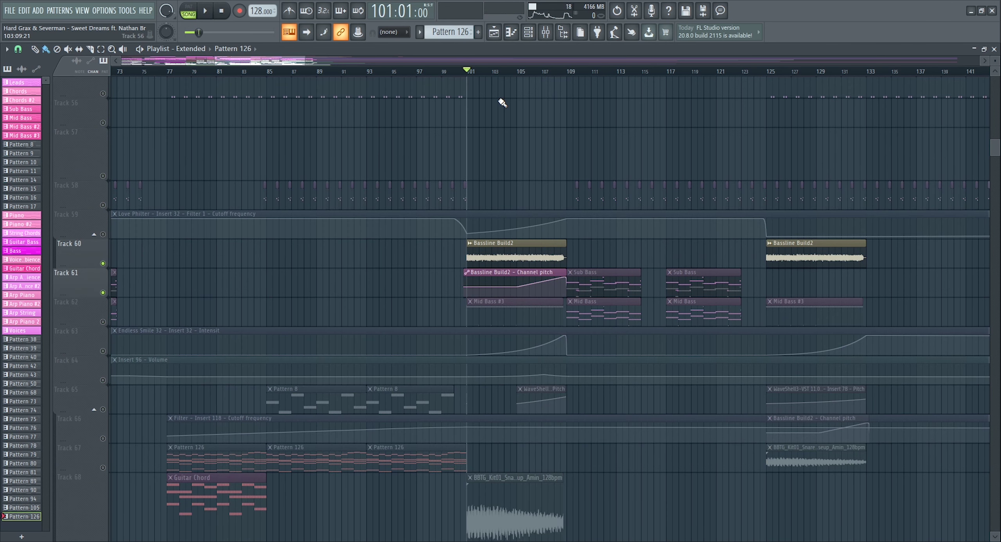
pyautogui.moveTo(104, 329); pyautogui.dragTo(107, 385)
pyautogui.click(103, 234)
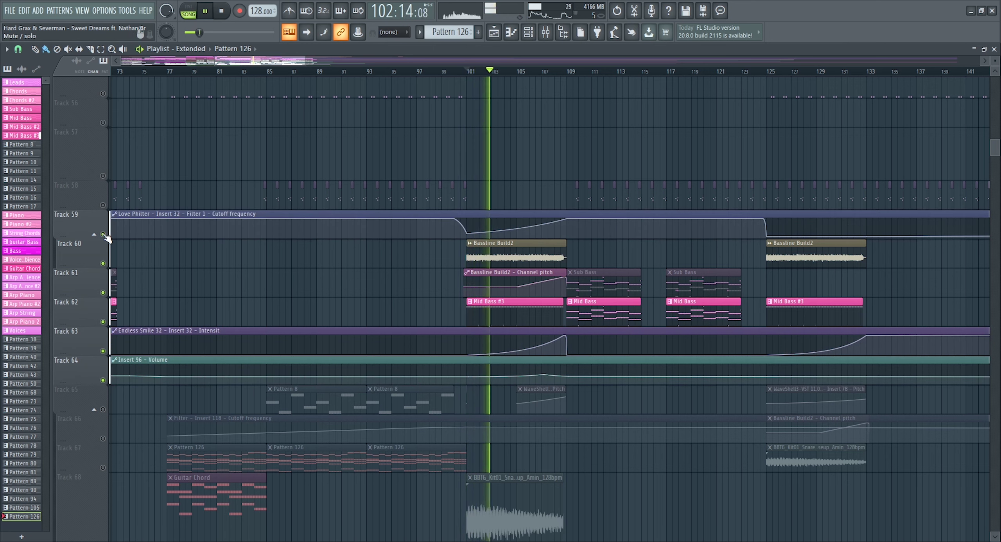
pyautogui.press('space')
pyautogui.click(109, 408)
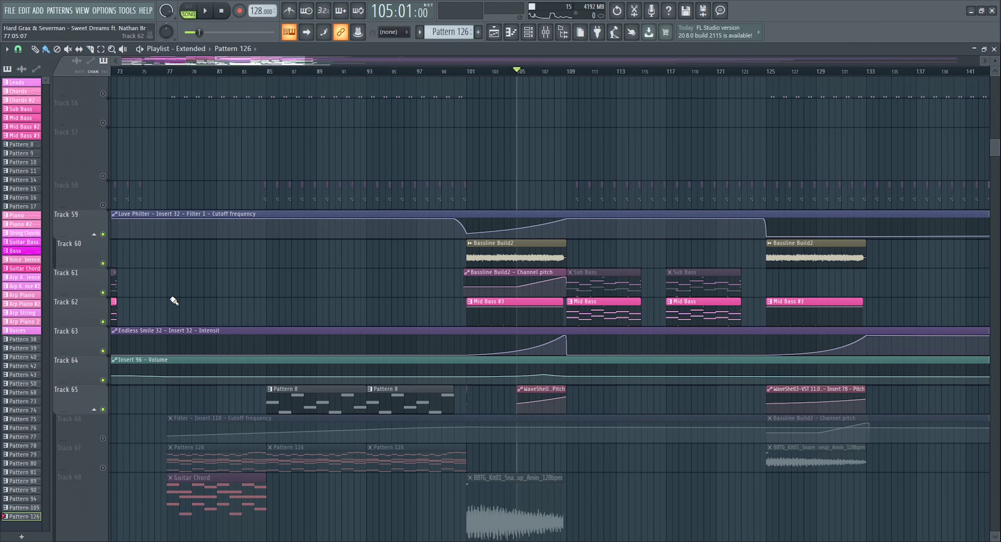
# Step: Bring back all tracks, play into the second drop from bar 108 while looking over Tracks 56 to 101, and stop playback
pyautogui.keyDown('ctrl'); pyautogui.click(111, 267); pyautogui.keyUp('ctrl')
pyautogui.click(563, 71)
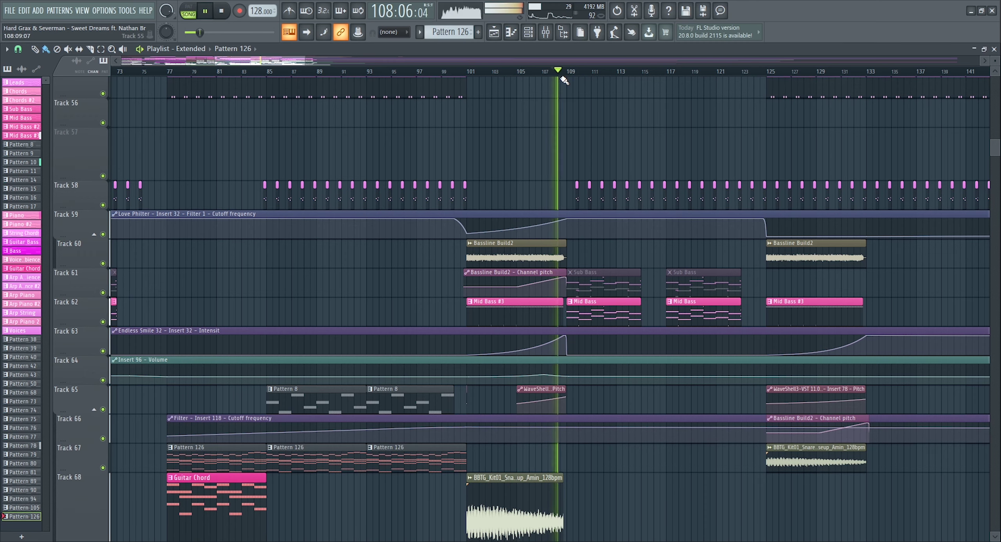
pyautogui.scroll(-6, 597, 78)
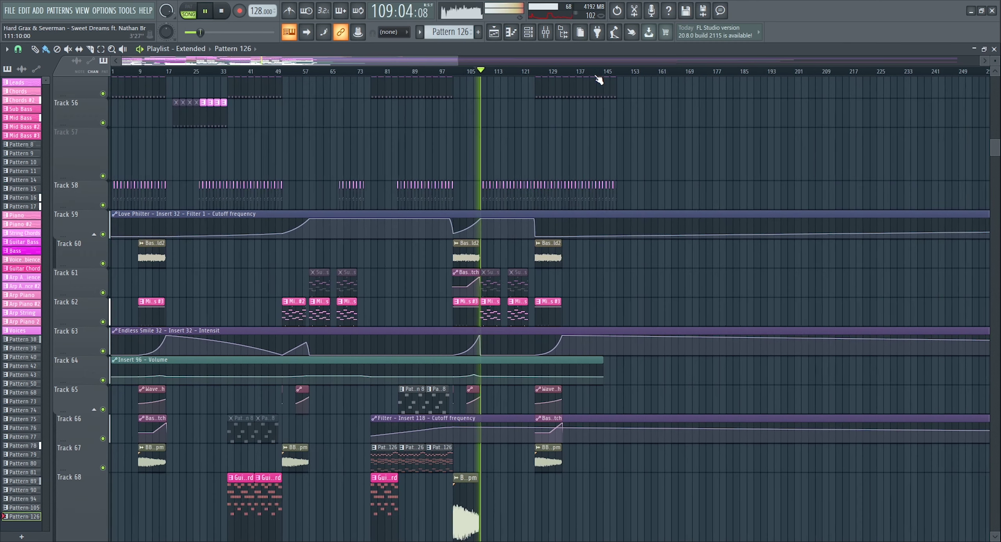
pyautogui.scroll(-5, 575, 175)
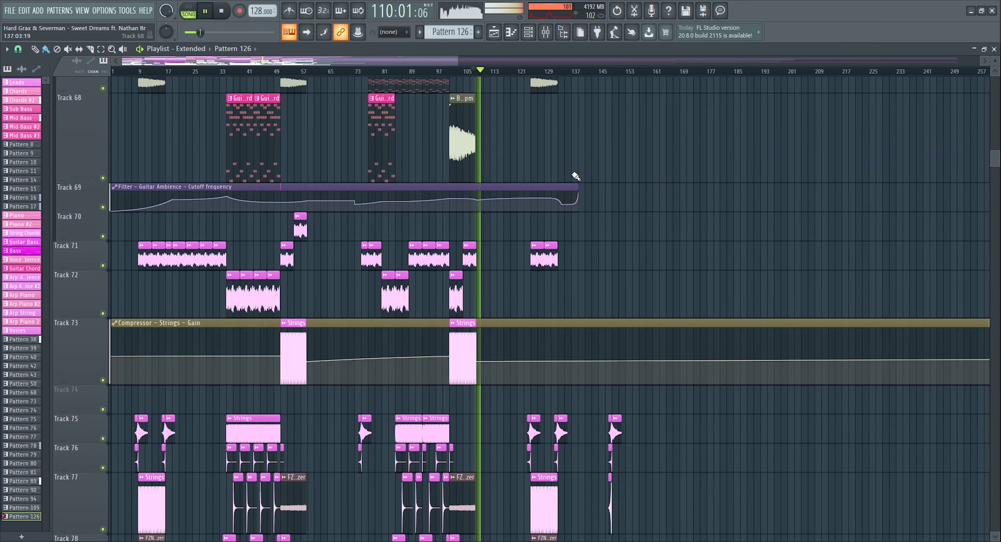
pyautogui.scroll(-5, 571, 173)
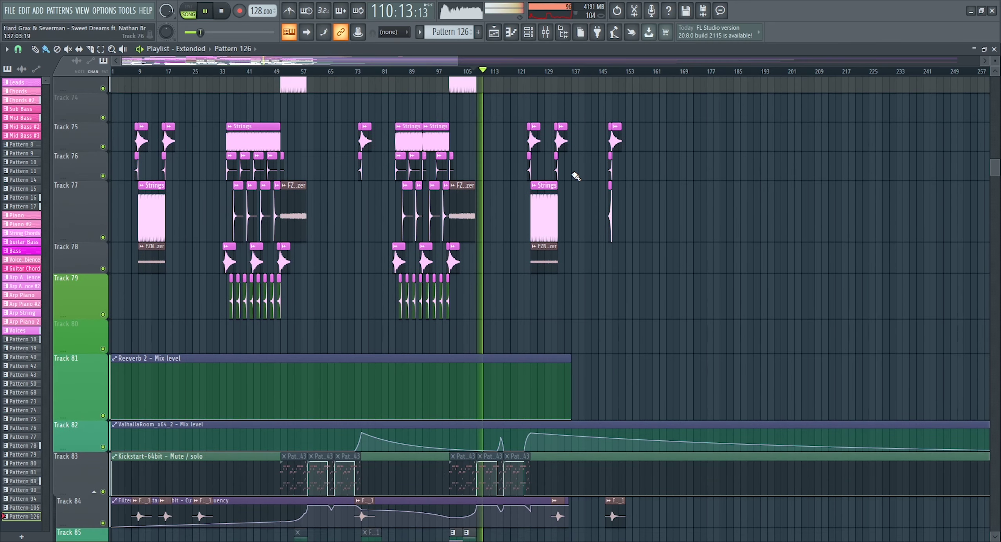
pyautogui.press('space')
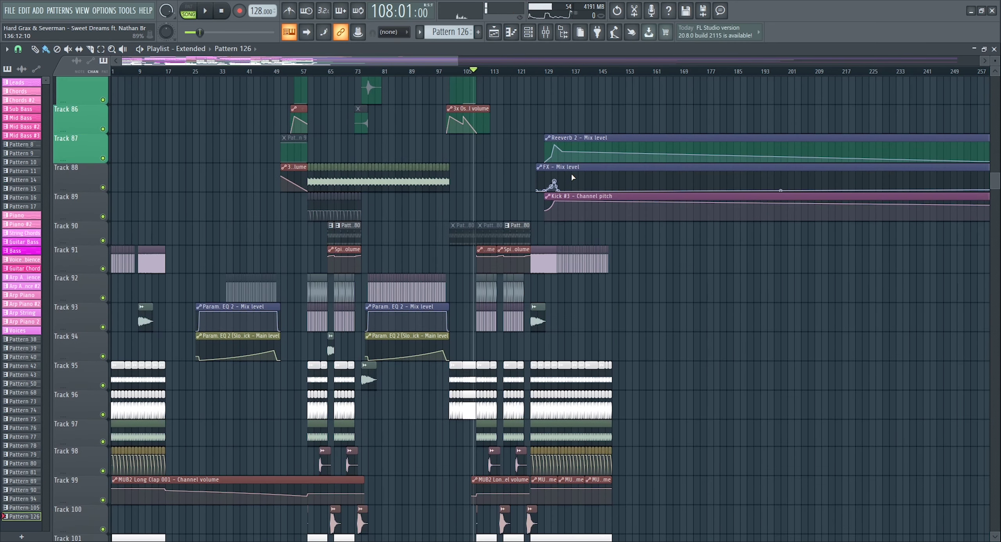
pyautogui.scroll(-3, 569, 173)
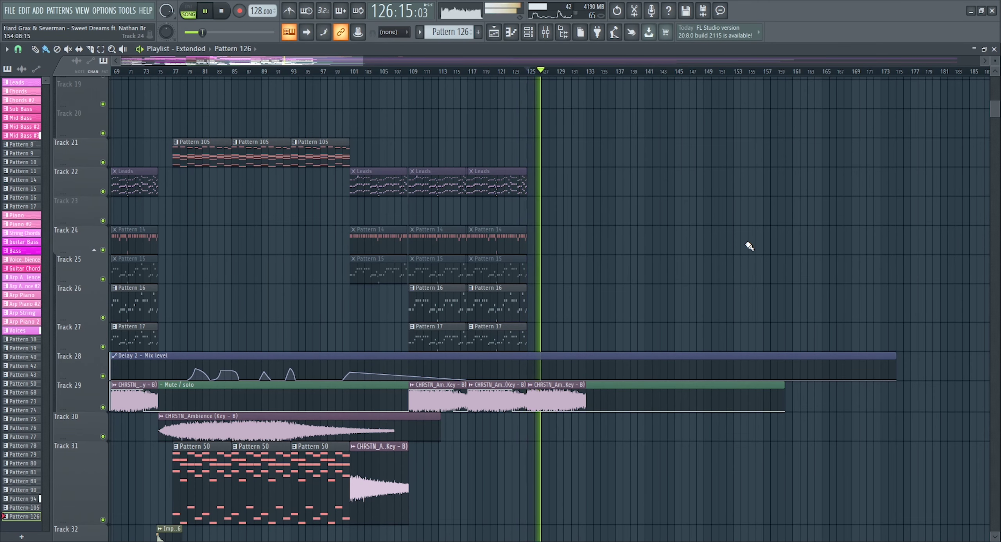
# Step: Examine the outro's clips and automation across Tracks 1 to 87 while the arrangement plays on from bar 126
pyautogui.scroll(10, 749, 243)
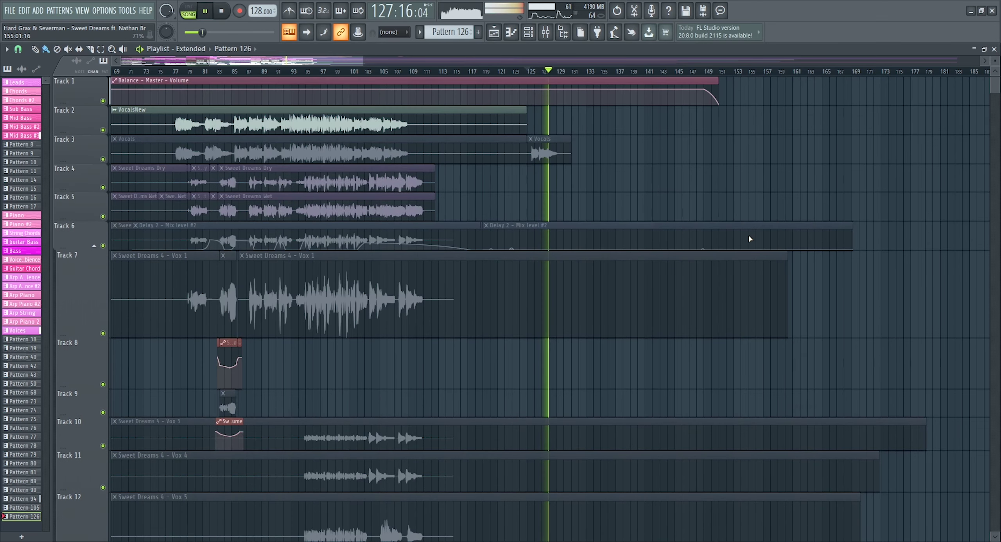
pyautogui.scroll(-8, 614, 107)
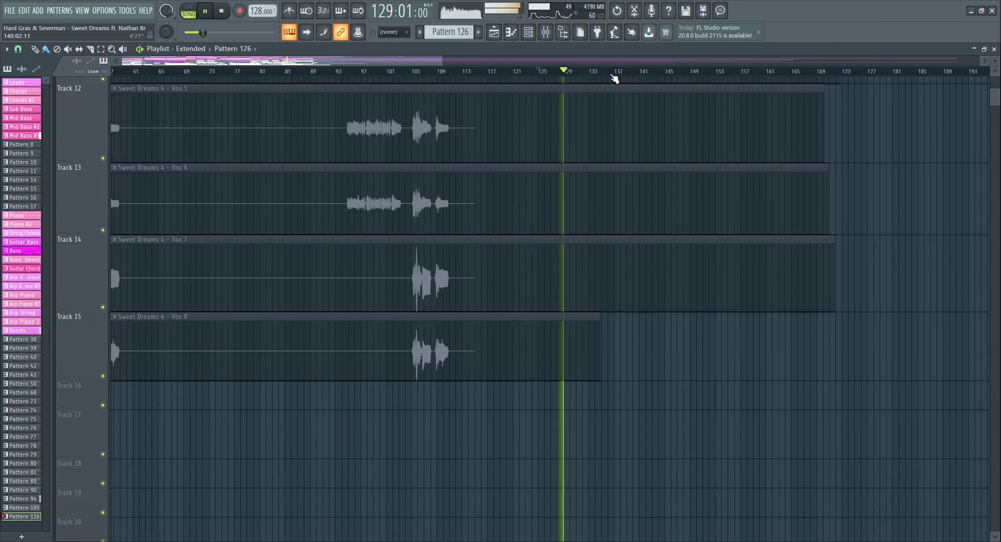
pyautogui.scroll(-4, 610, 90)
pyautogui.scroll(-10, 491, 191)
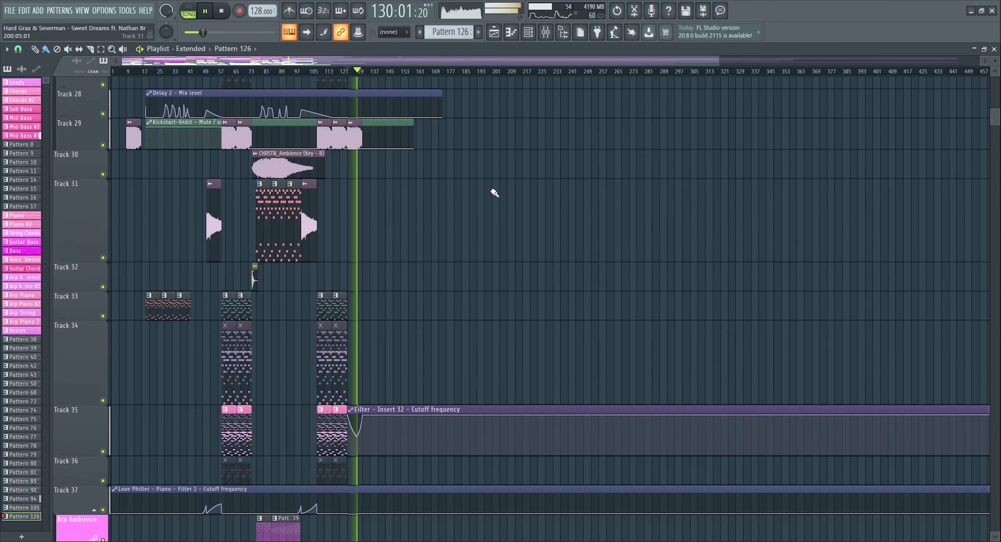
pyautogui.scroll(-15, 493, 192)
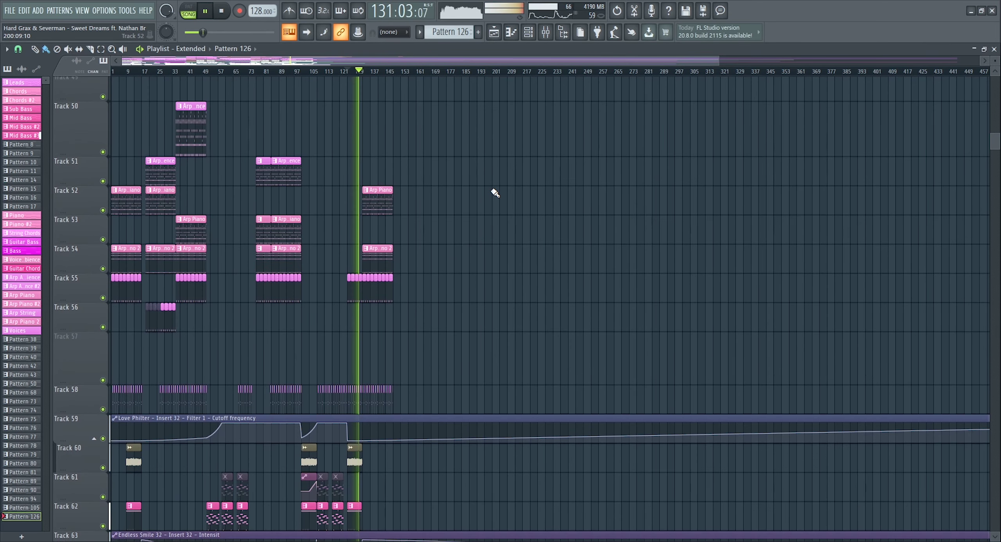
pyautogui.scroll(-4, 495, 193)
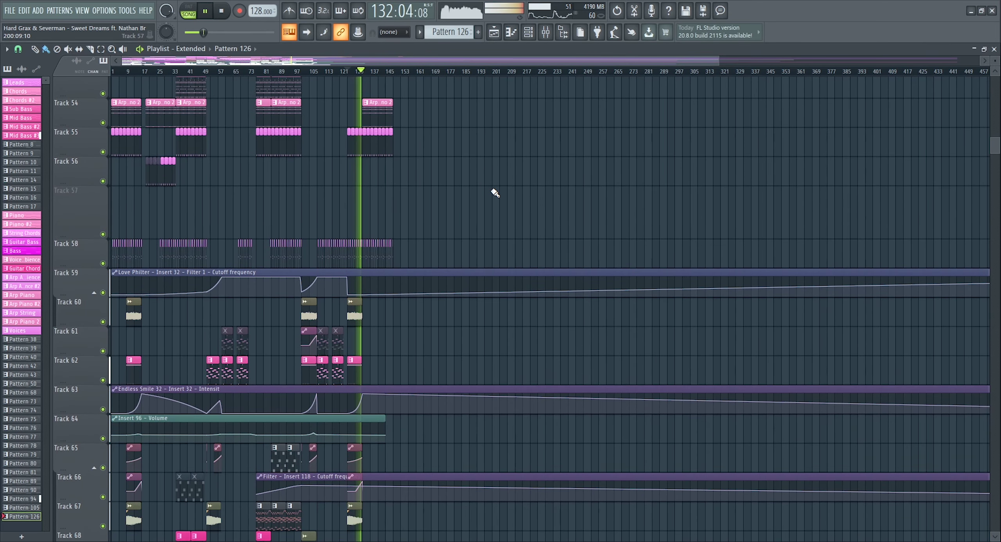
pyautogui.scroll(-7, 494, 192)
pyautogui.moveTo(720, 61); pyautogui.dragTo(469, 61)
pyautogui.scroll(-12, 633, 197)
pyautogui.scroll(-5, 633, 197)
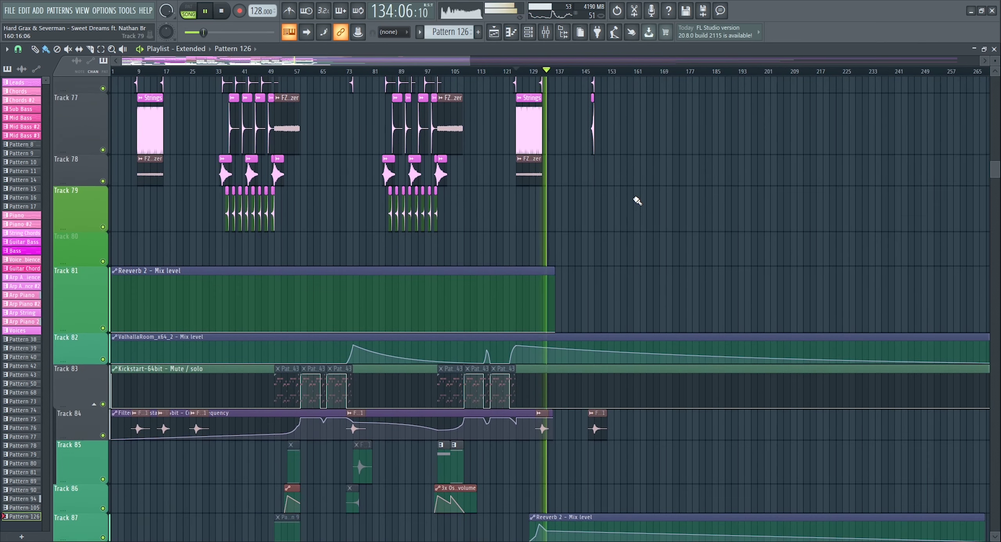